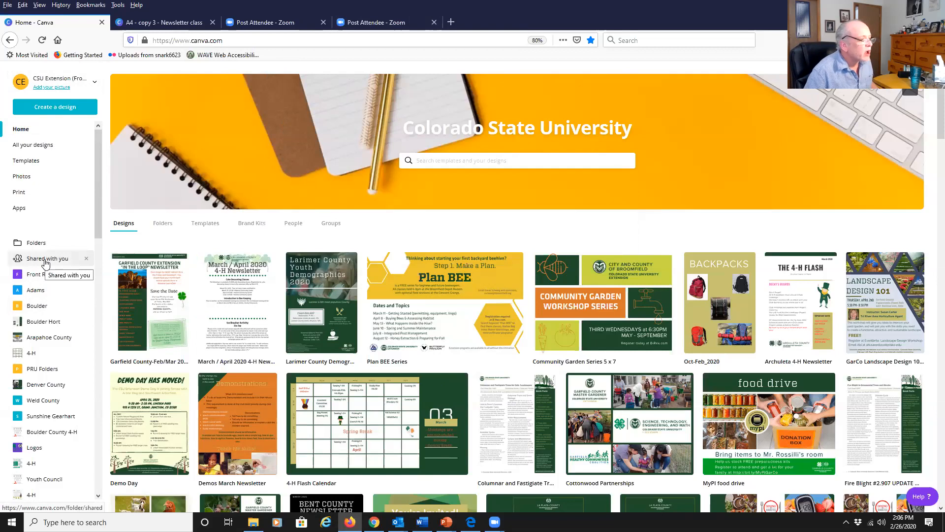
Browse the designs shared with you and the designs listed on the home page.
{"action": "left_click", "coordinate": [45, 264]}
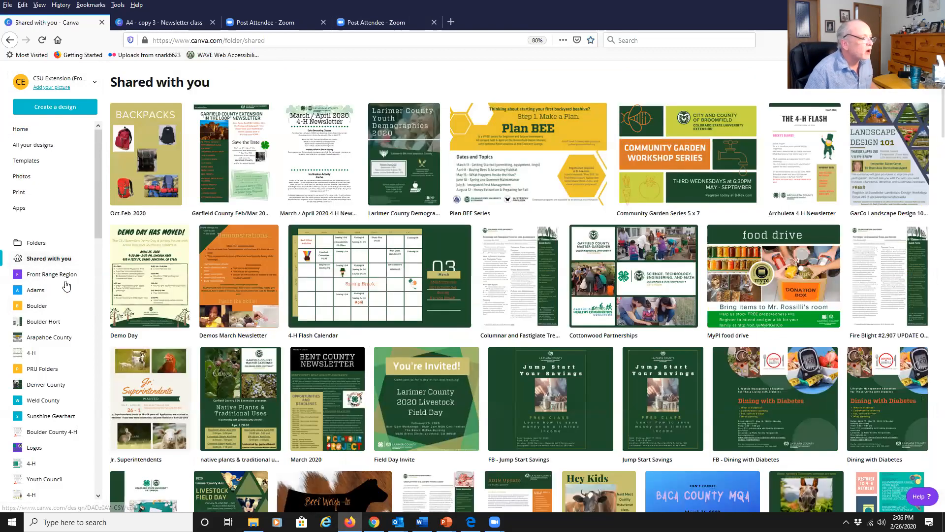
{"action": "left_click", "coordinate": [21, 129]}
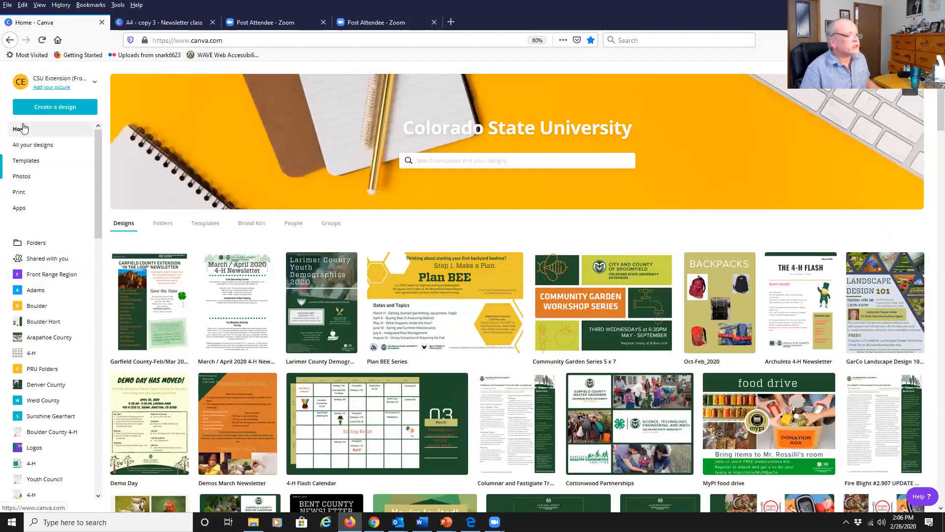
{"action": "scroll", "coordinate": [458, 360], "scroll_direction": "down", "scroll_amount": 5}
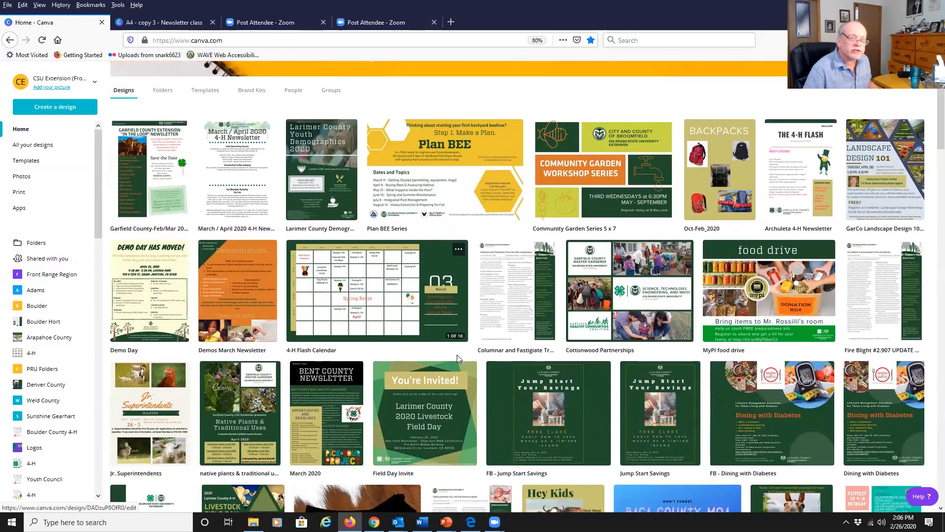
{"action": "scroll", "coordinate": [458, 361], "scroll_direction": "down", "scroll_amount": 3}
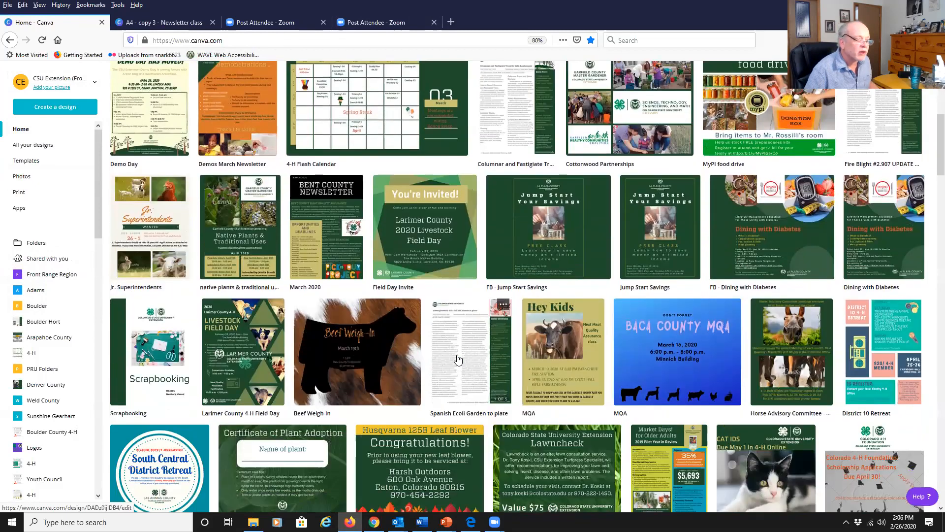
{"action": "scroll", "coordinate": [435, 347], "scroll_direction": "down", "scroll_amount": 3}
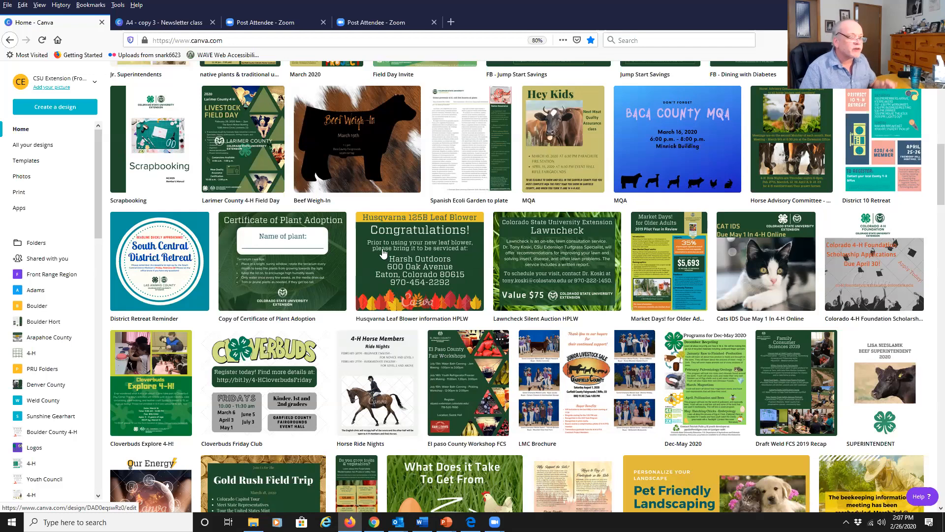
{"action": "scroll", "coordinate": [492, 335], "scroll_direction": "down", "scroll_amount": 3}
{"action": "scroll", "coordinate": [565, 334], "scroll_direction": "down", "scroll_amount": 4}
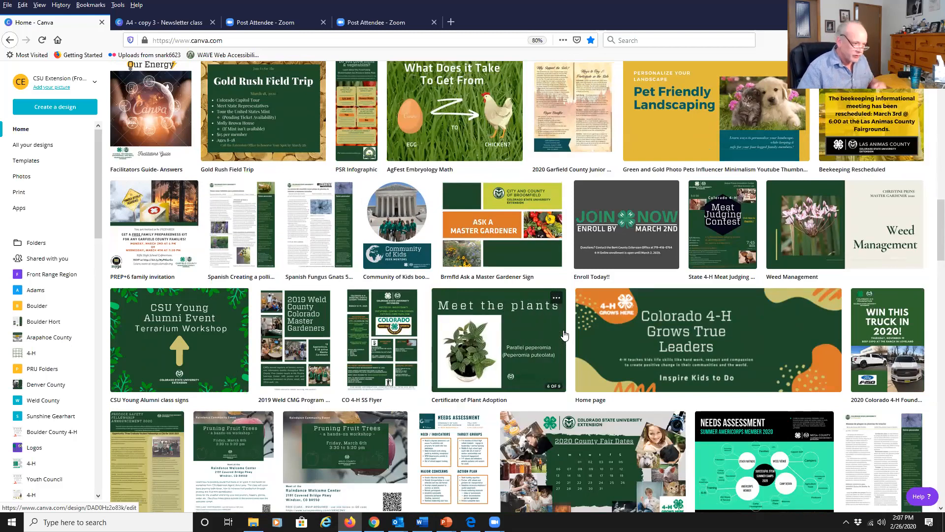
{"action": "scroll", "coordinate": [490, 309], "scroll_direction": "up", "scroll_amount": 15}
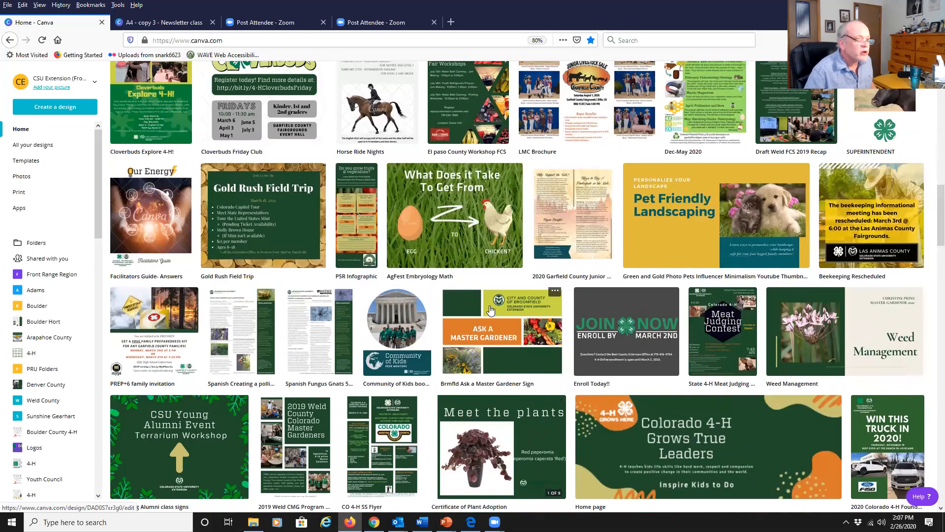
{"action": "scroll", "coordinate": [490, 310], "scroll_direction": "up", "scroll_amount": 3}
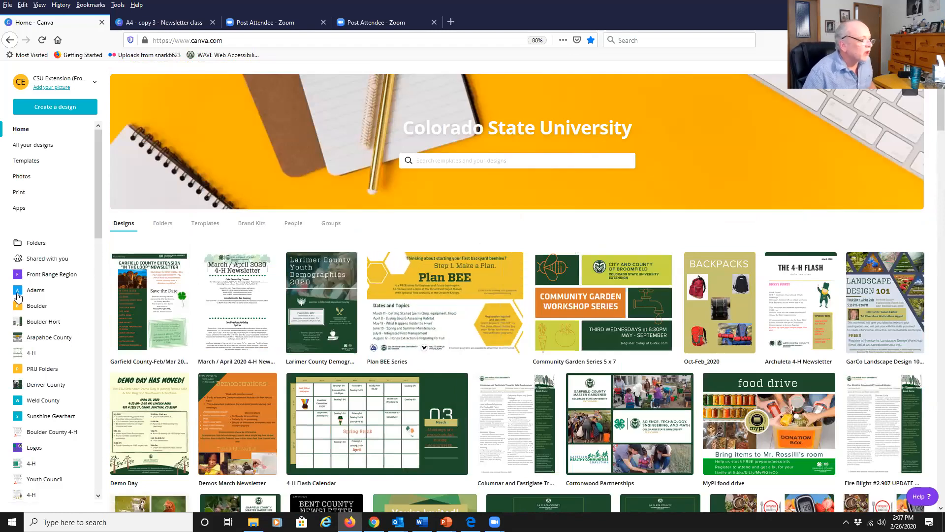
Open the Technology Training folder and make a copy of the design copy 1 - Newsletter class.
{"action": "scroll", "coordinate": [14, 298], "scroll_direction": "down", "scroll_amount": 5}
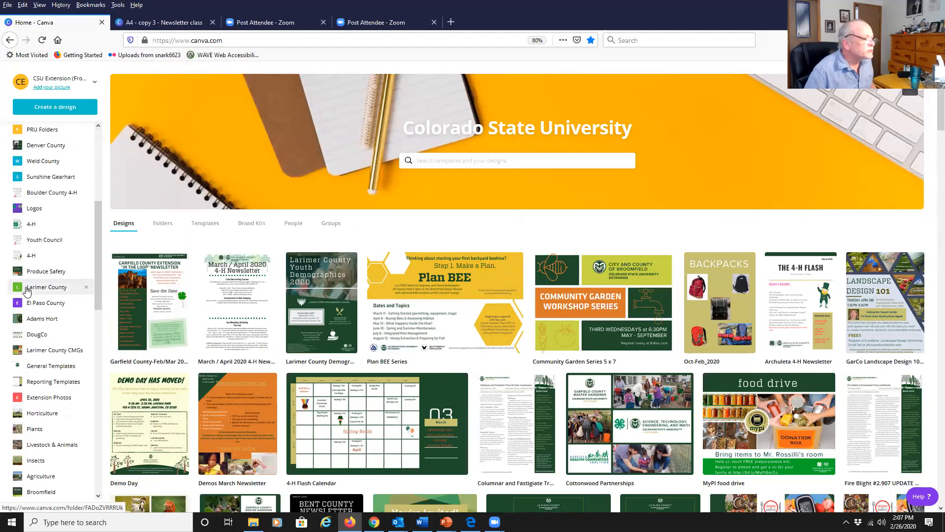
{"action": "scroll", "coordinate": [28, 290], "scroll_direction": "down", "scroll_amount": 4}
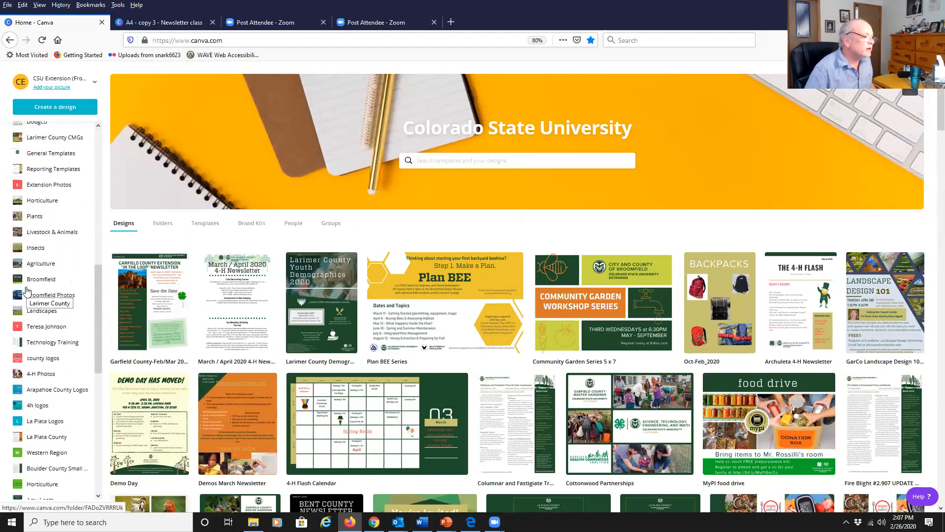
{"action": "left_click", "coordinate": [56, 346]}
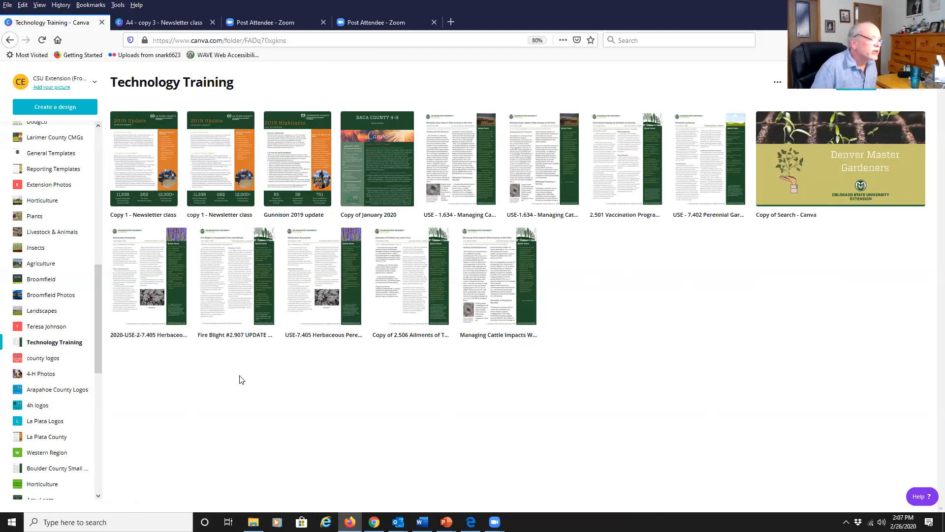
{"action": "left_click", "coordinate": [212, 186]}
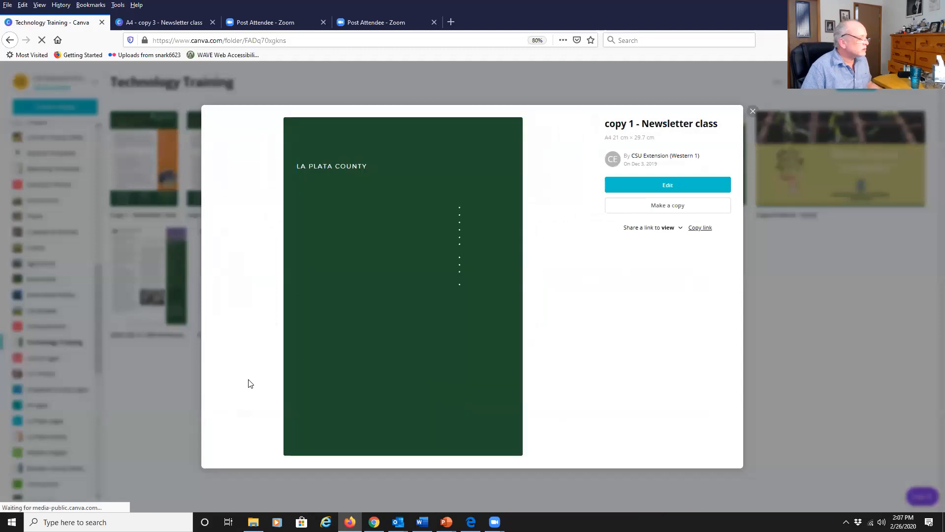
{"action": "left_click", "coordinate": [660, 206]}
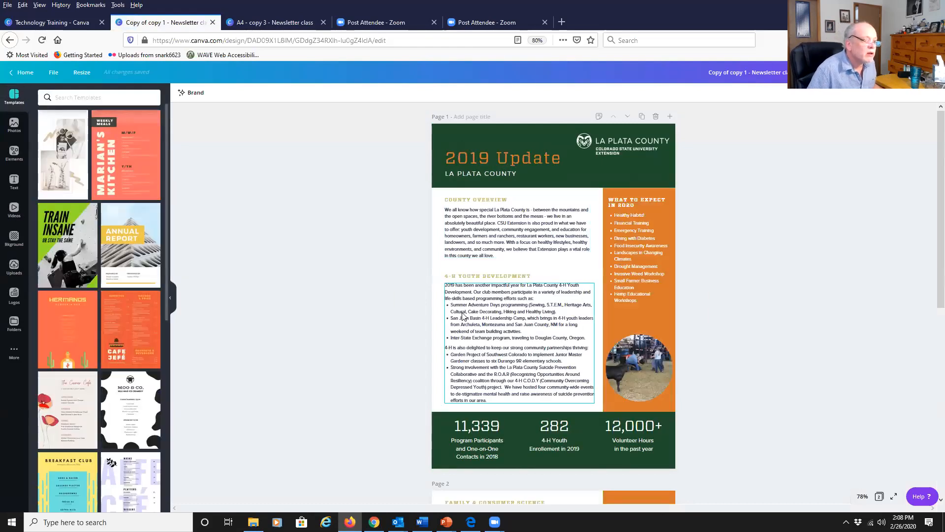
Scroll through both pages of the copied newsletter.
{"action": "scroll", "coordinate": [536, 205], "scroll_direction": "down", "scroll_amount": 7}
{"action": "scroll", "coordinate": [463, 316], "scroll_direction": "down", "scroll_amount": 1}
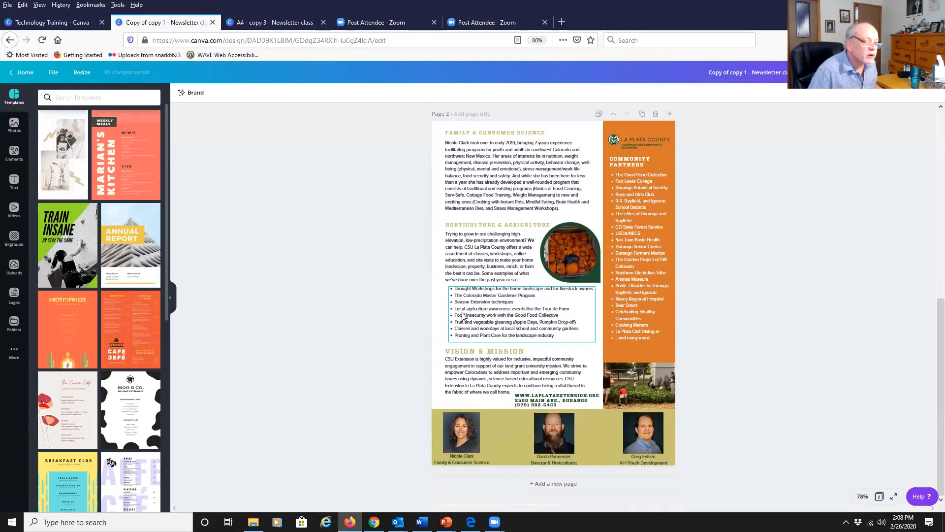
{"action": "scroll", "coordinate": [463, 316], "scroll_direction": "up", "scroll_amount": 7}
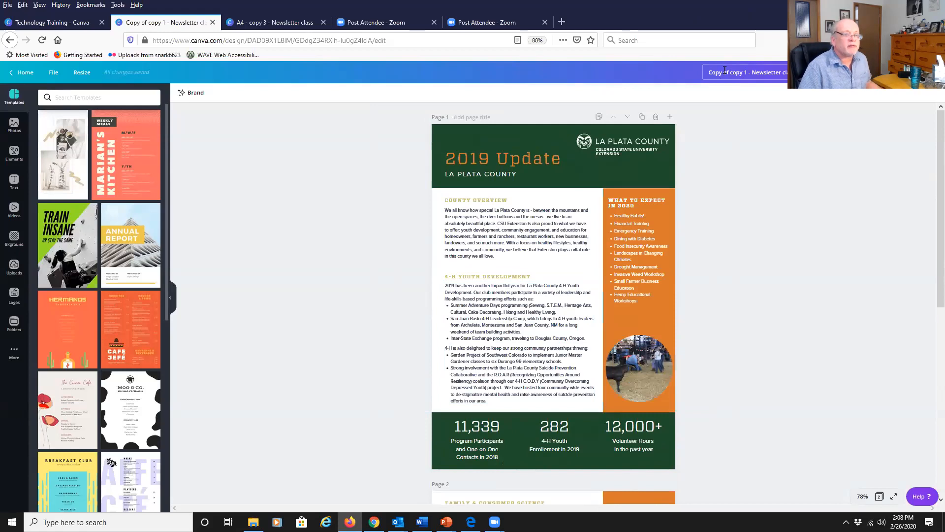
Rename the copied design as copy4 - Newsletter class.
{"action": "left_click_drag", "start_coordinate": [732, 71], "coordinate": [564, 72]}
{"action": "key", "text": "BackSpace"}
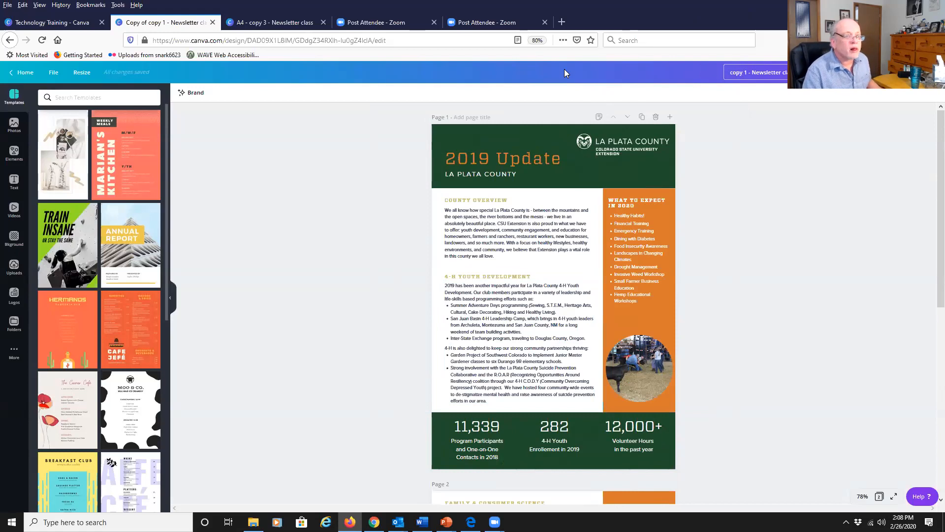
{"action": "type", "text": "4"}
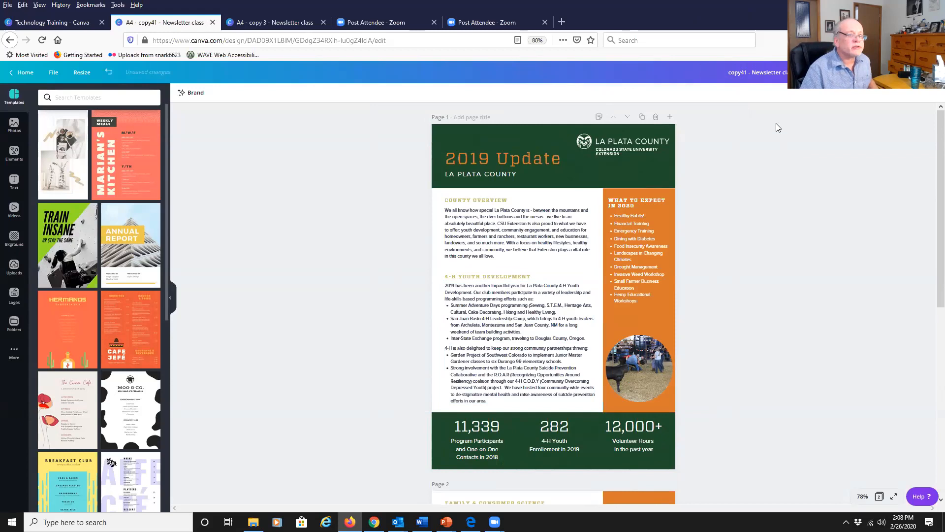
{"action": "key", "text": "Delete"}
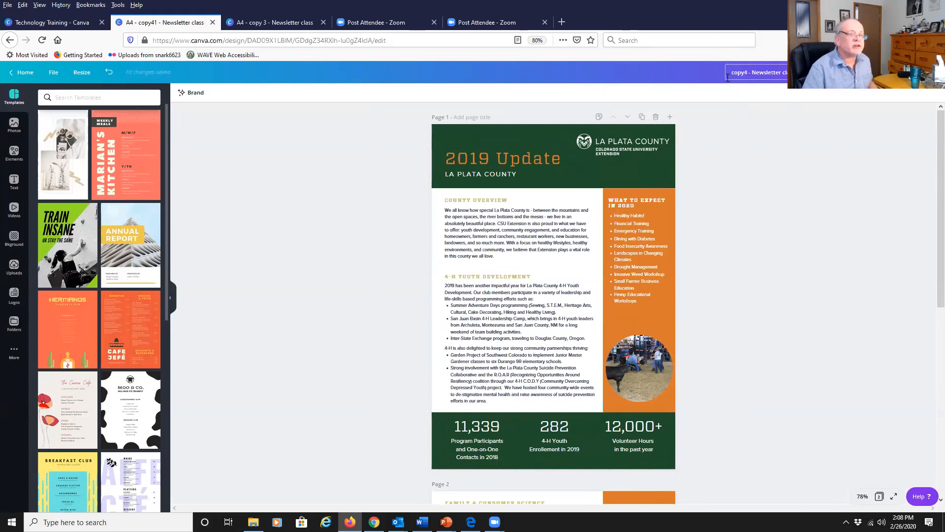
{"action": "left_click", "coordinate": [233, 153]}
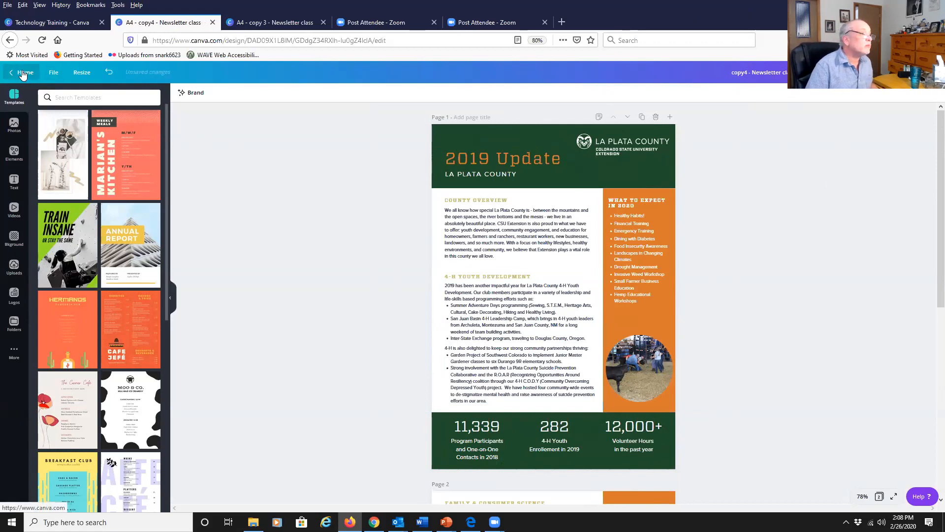
{"action": "left_click", "coordinate": [53, 73]}
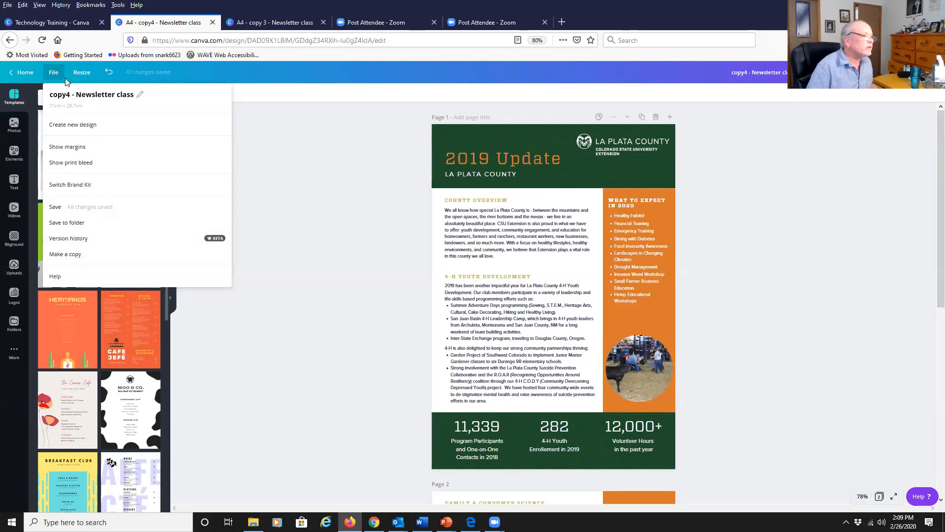
{"action": "left_click", "coordinate": [86, 224]}
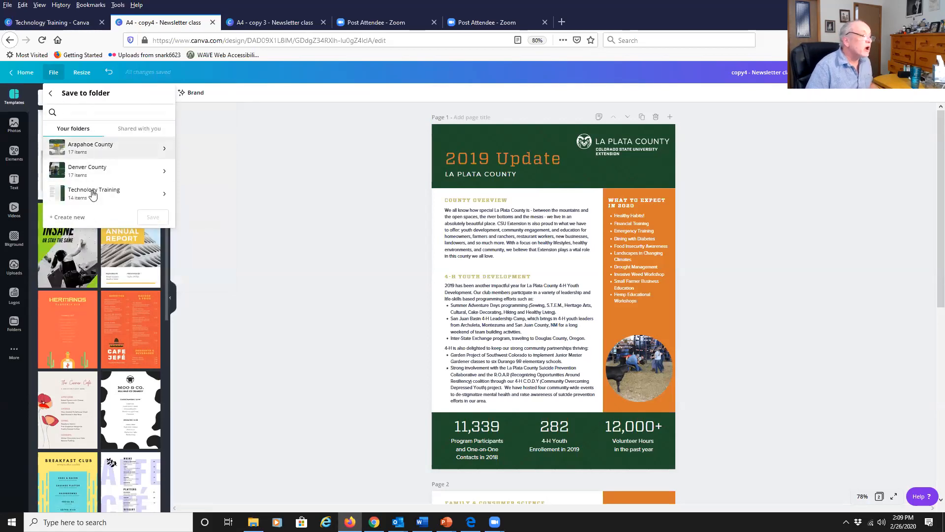
{"action": "left_click", "coordinate": [51, 94]}
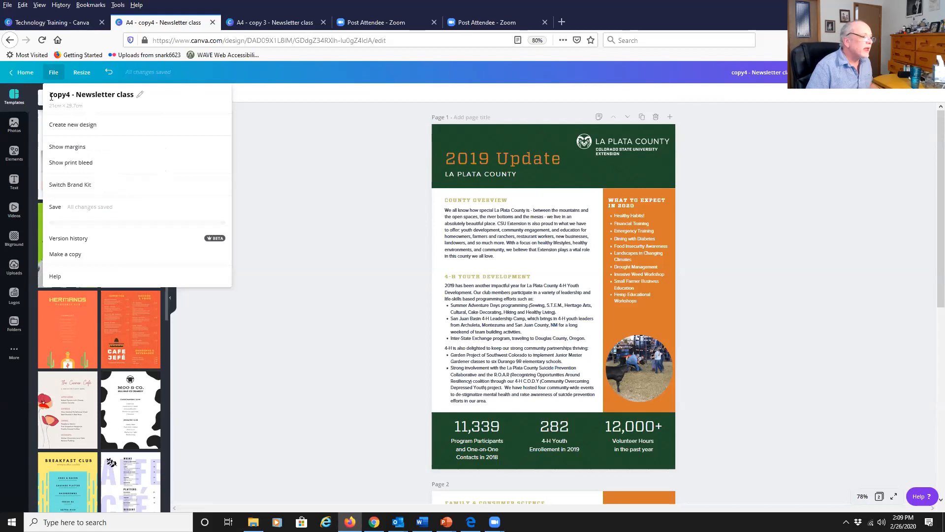
Open the design's version history, then return to the editor and look over the newsletter.
{"action": "left_click", "coordinate": [69, 238]}
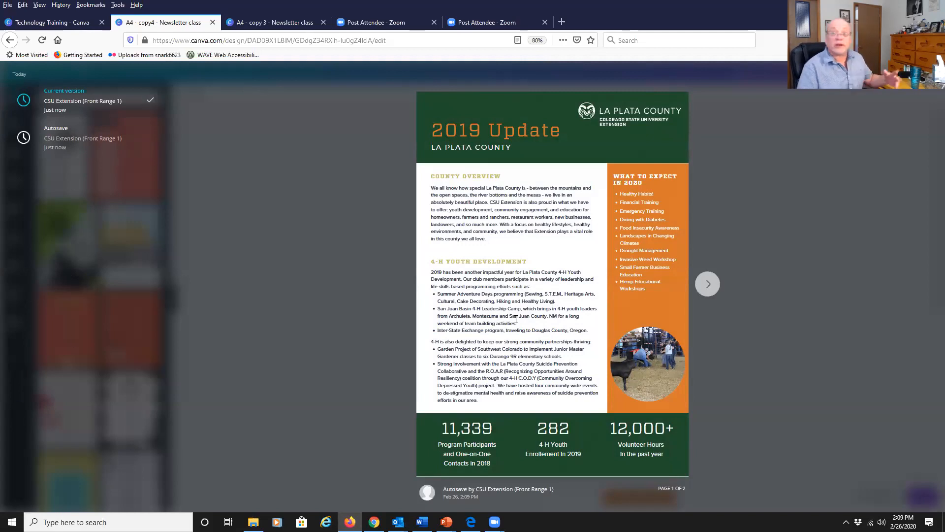
{"action": "left_click", "coordinate": [10, 40]}
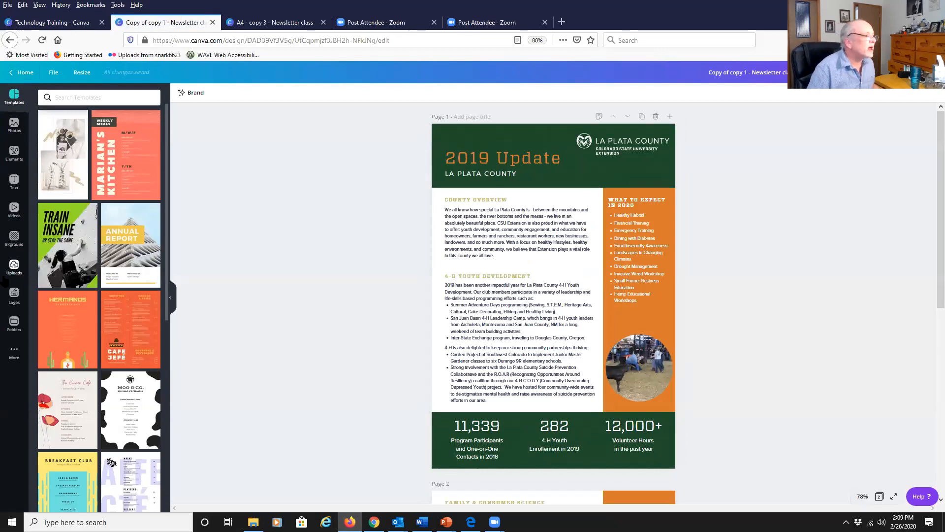
{"action": "scroll", "coordinate": [221, 275], "scroll_direction": "down", "scroll_amount": 3}
{"action": "scroll", "coordinate": [221, 275], "scroll_direction": "up", "scroll_amount": 3}
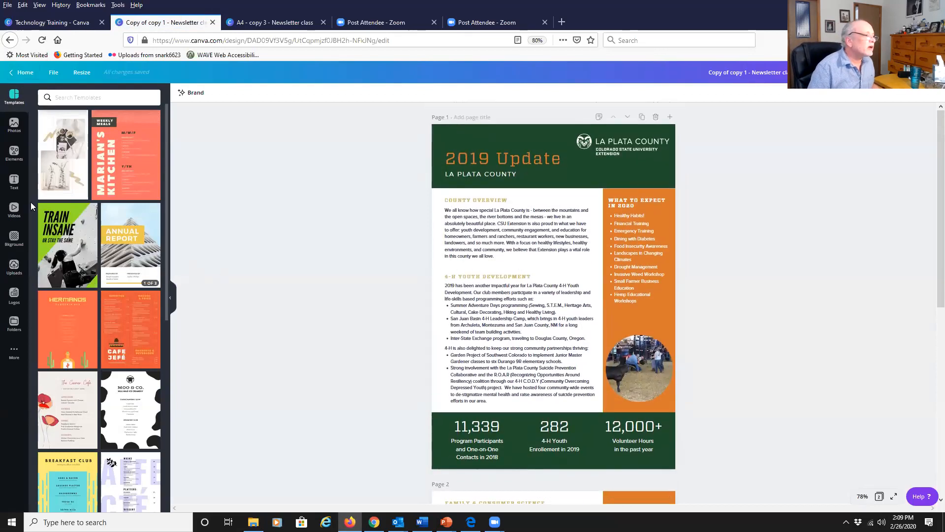
Go back to the home page and reopen the Technology Training folder through the Folders list.
{"action": "left_click", "coordinate": [19, 76]}
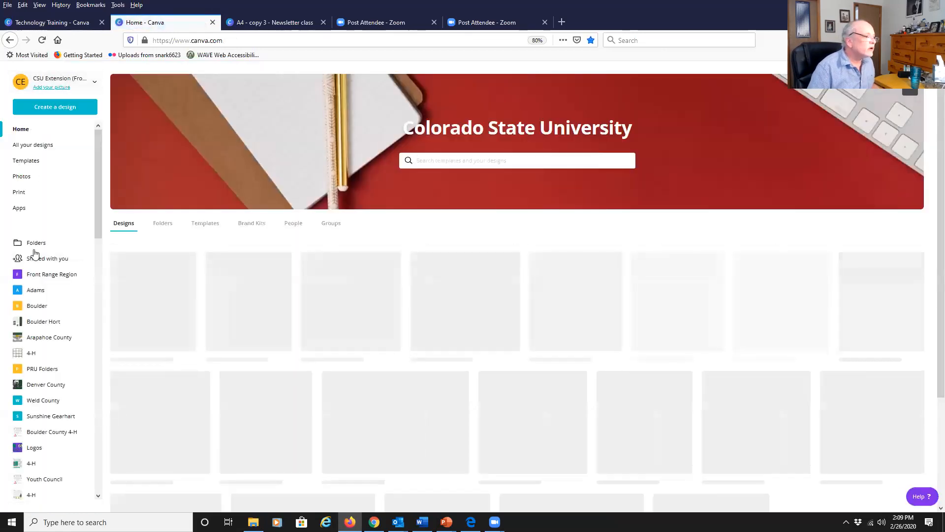
{"action": "left_click", "coordinate": [36, 244]}
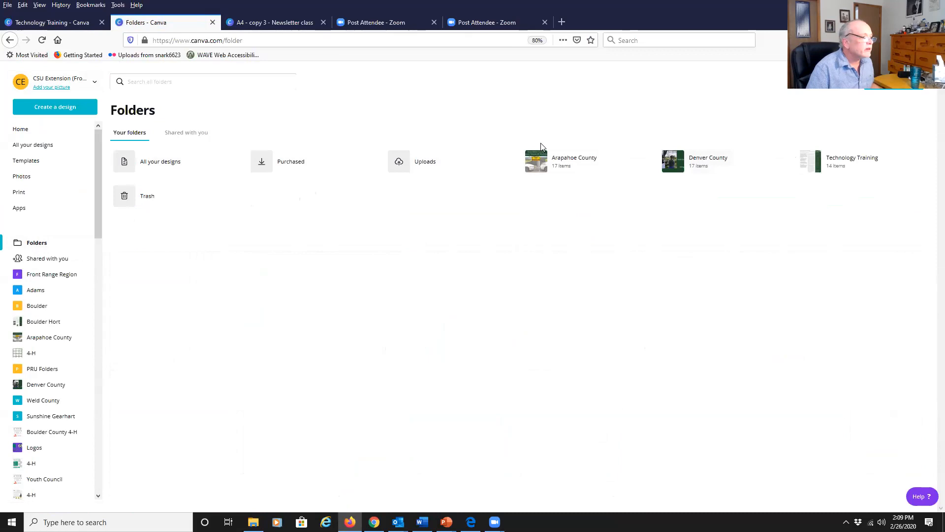
{"action": "scroll", "coordinate": [76, 285], "scroll_direction": "down", "scroll_amount": 3}
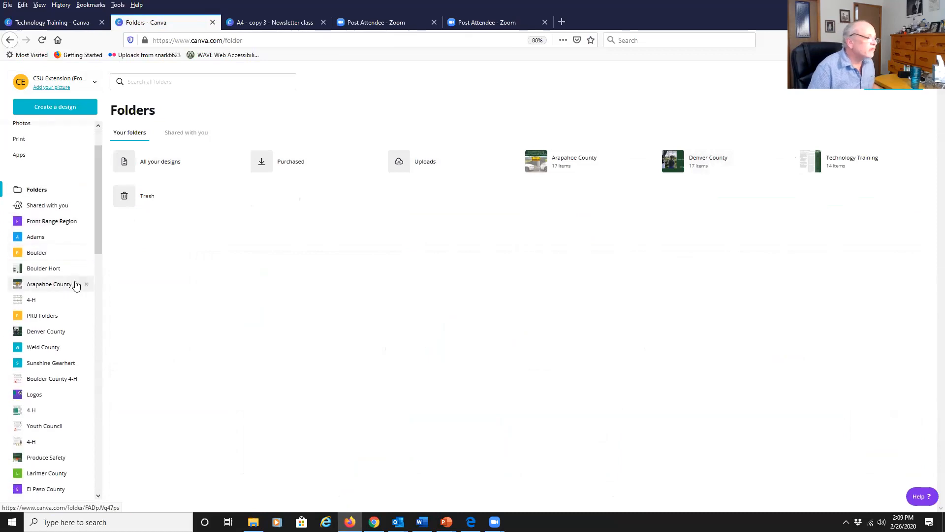
{"action": "scroll", "coordinate": [77, 286], "scroll_direction": "down", "scroll_amount": 2}
{"action": "scroll", "coordinate": [76, 286], "scroll_direction": "up", "scroll_amount": 5}
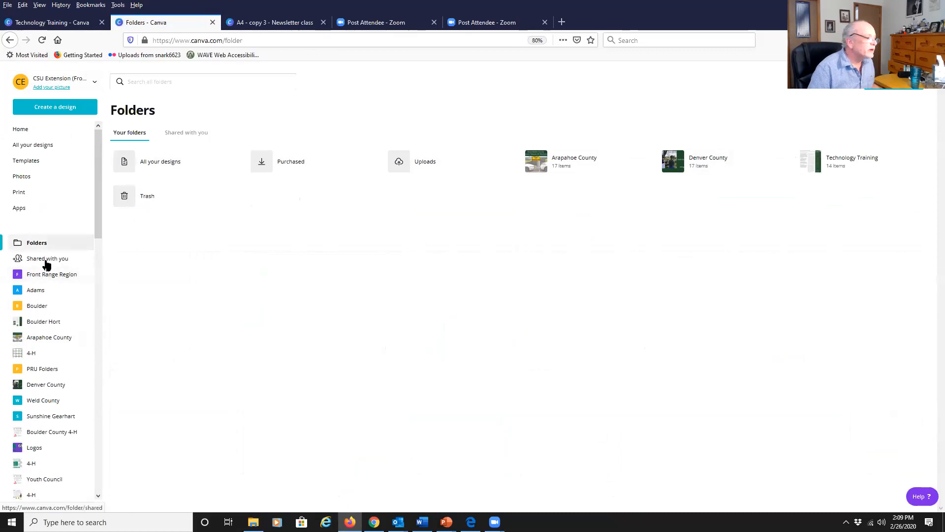
{"action": "scroll", "coordinate": [39, 304], "scroll_direction": "down", "scroll_amount": 10}
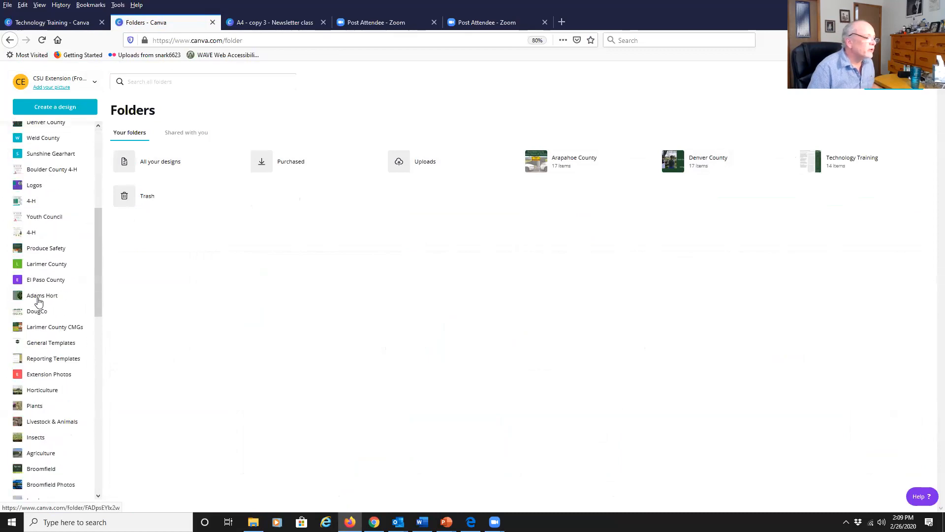
{"action": "scroll", "coordinate": [39, 304], "scroll_direction": "up", "scroll_amount": 8}
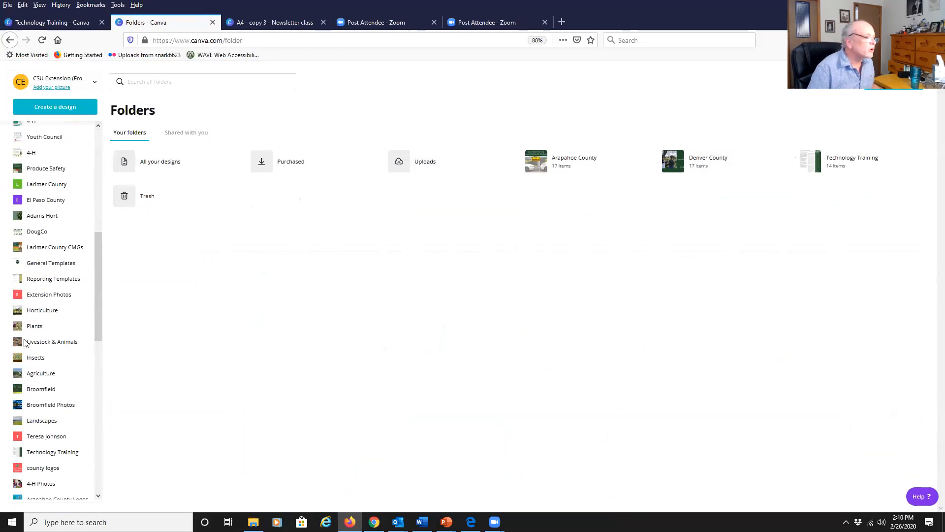
{"action": "scroll", "coordinate": [56, 229], "scroll_direction": "down", "scroll_amount": 3}
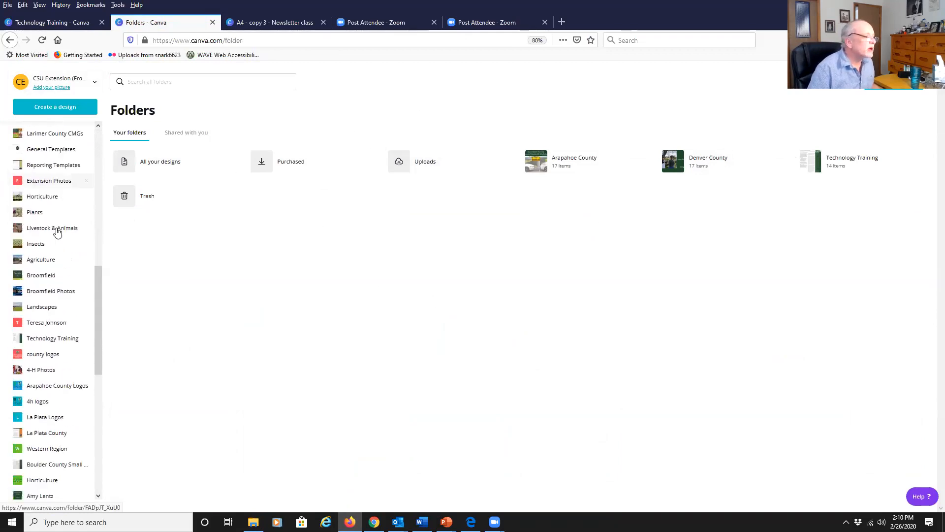
{"action": "left_click", "coordinate": [44, 323]}
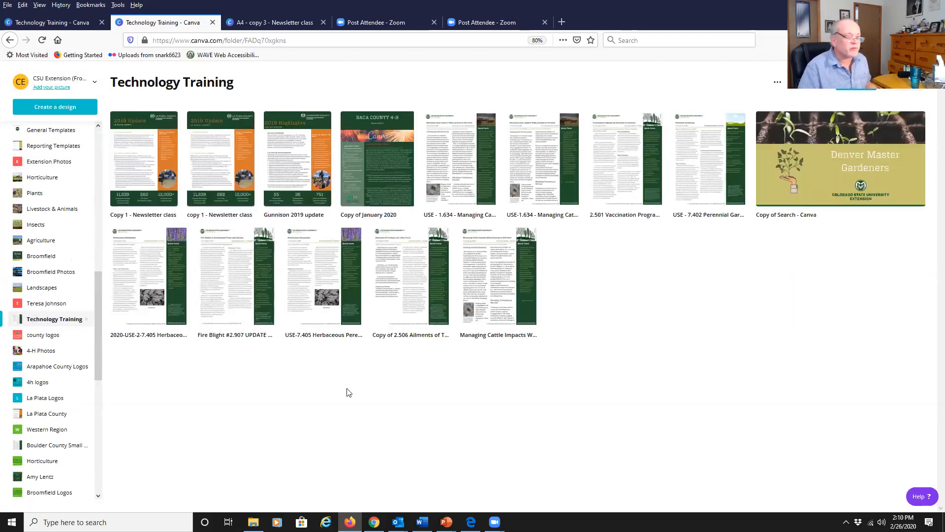
Close the A4 - copy 3 - Newsletter class tab and return to the Technology Training folder tab.
{"action": "left_click", "coordinate": [270, 23]}
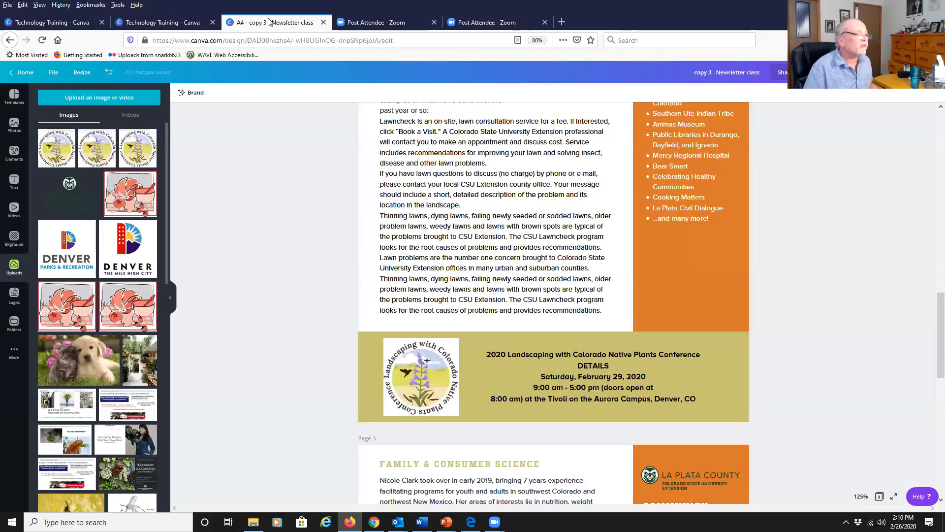
{"action": "left_click", "coordinate": [325, 23]}
{"action": "left_click", "coordinate": [177, 22]}
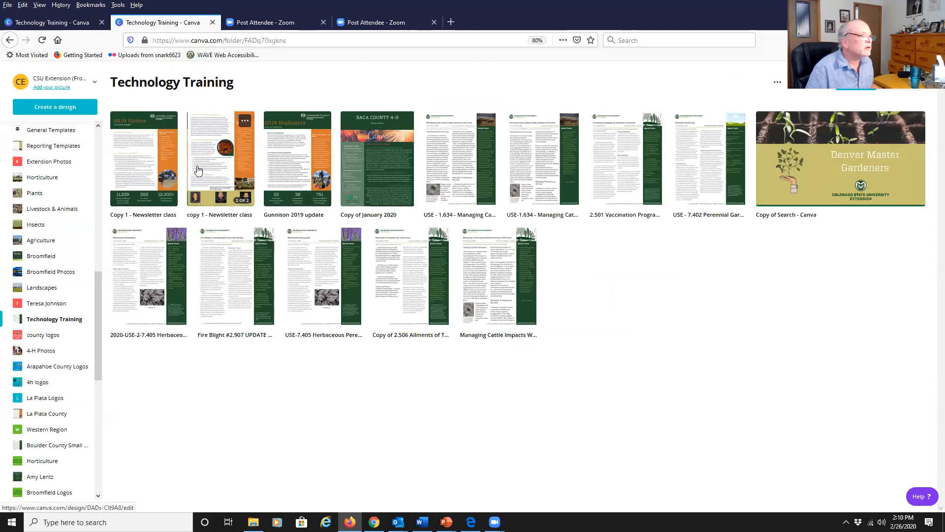
Open copy 1 - Newsletter class from the Technology Training folder for editing.
{"action": "left_click", "coordinate": [72, 23]}
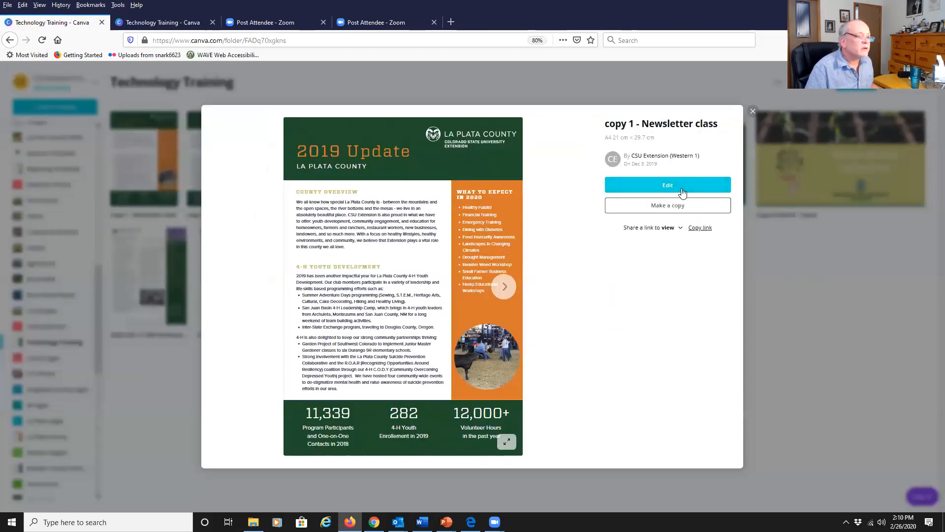
{"action": "left_click", "coordinate": [684, 208]}
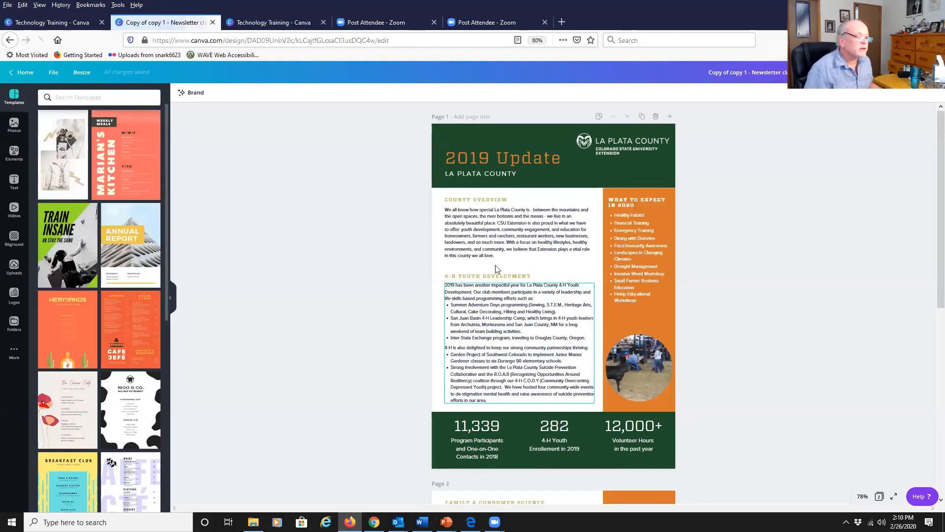
Select the County Overview text block and open the design's sharing options.
{"action": "left_click", "coordinate": [498, 251]}
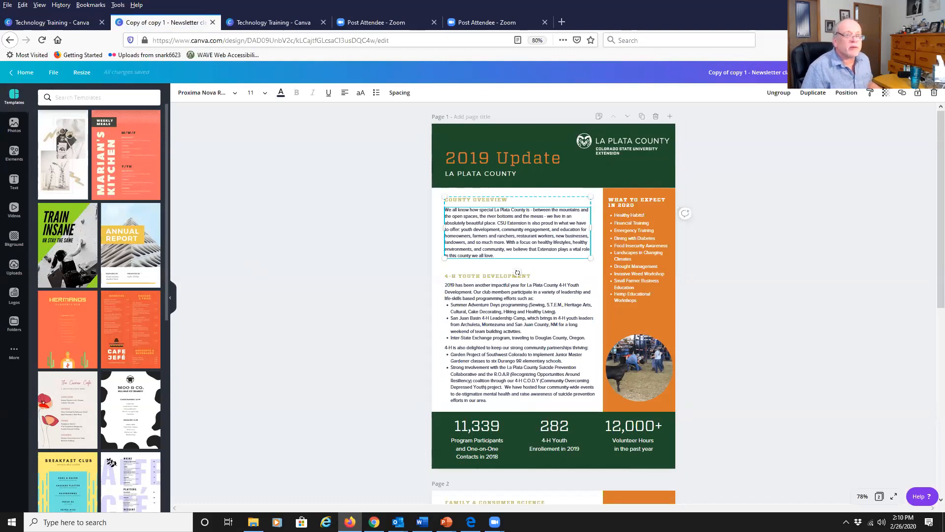
{"action": "left_click", "coordinate": [827, 72]}
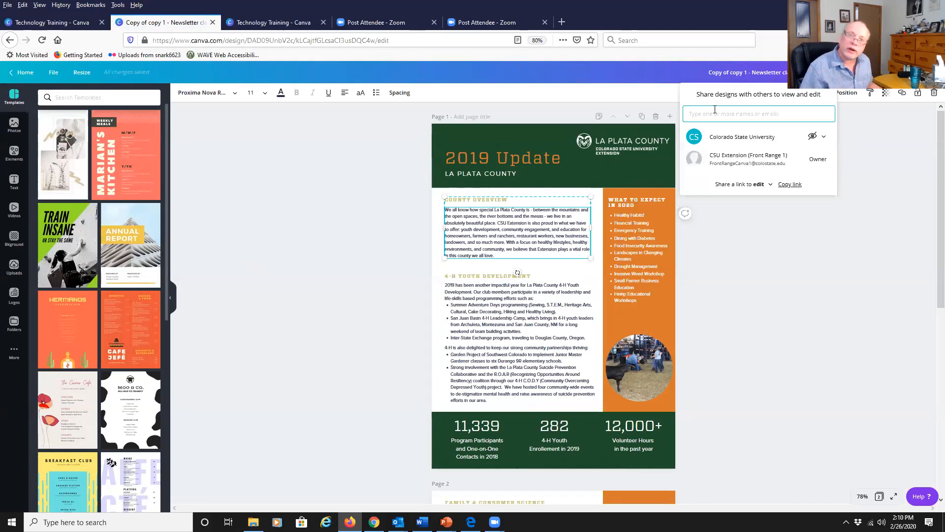
{"action": "left_click", "coordinate": [878, 162]}
{"action": "left_click", "coordinate": [823, 73]}
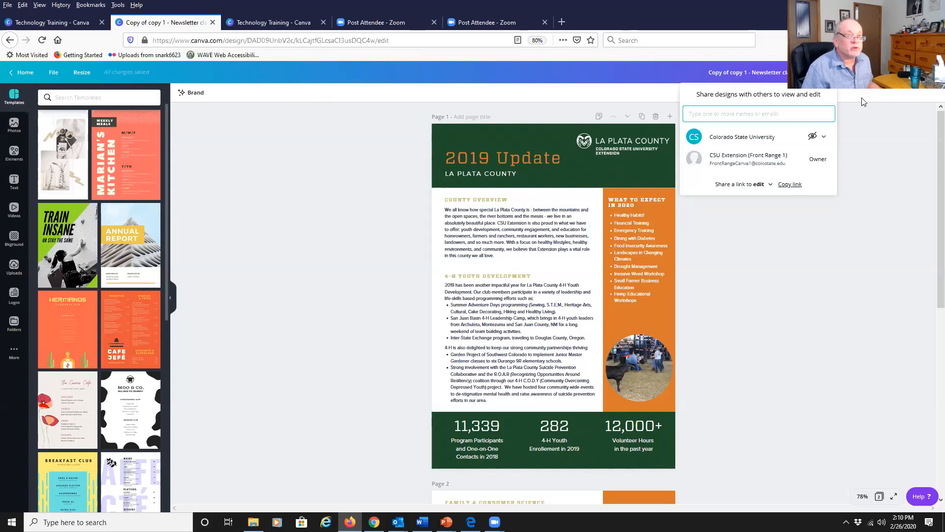
Review the download file type choices and the publish options for the design.
{"action": "left_click", "coordinate": [866, 111]}
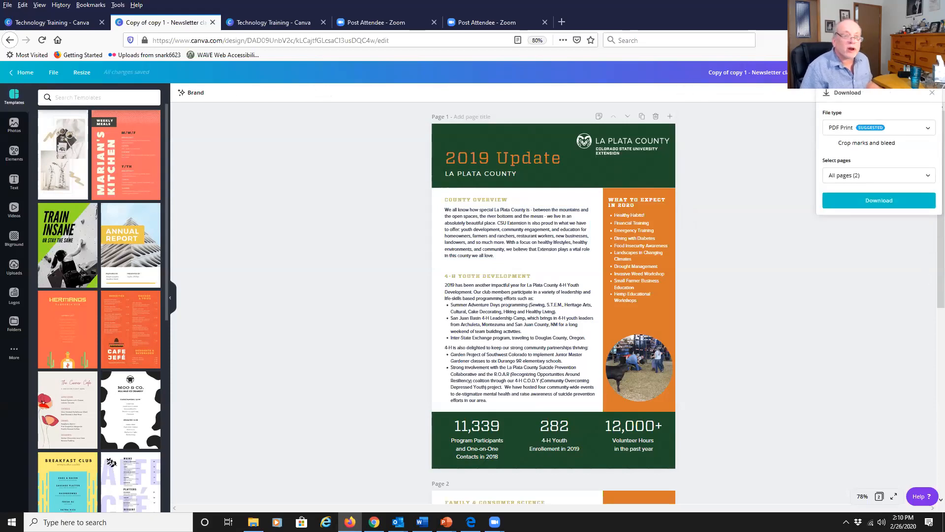
{"action": "left_click", "coordinate": [924, 129]}
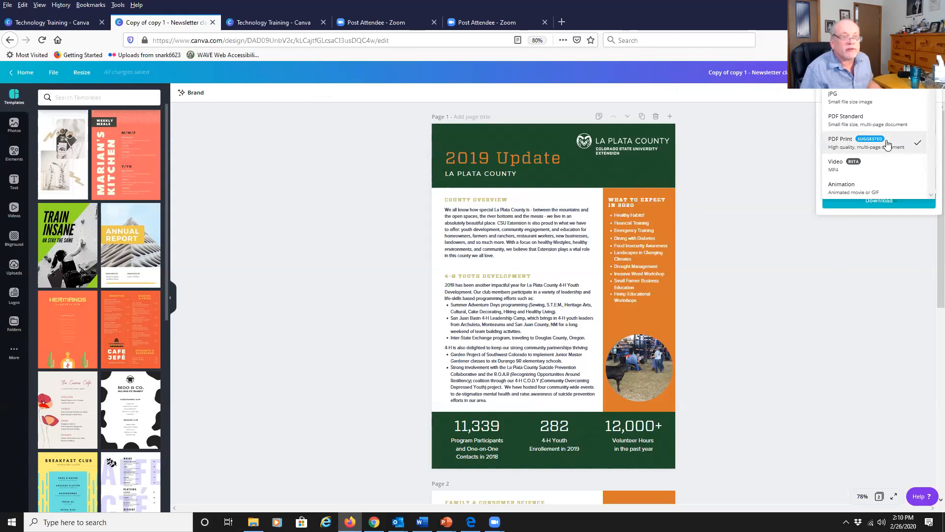
{"action": "left_click", "coordinate": [805, 220]}
{"action": "left_click", "coordinate": [775, 180]}
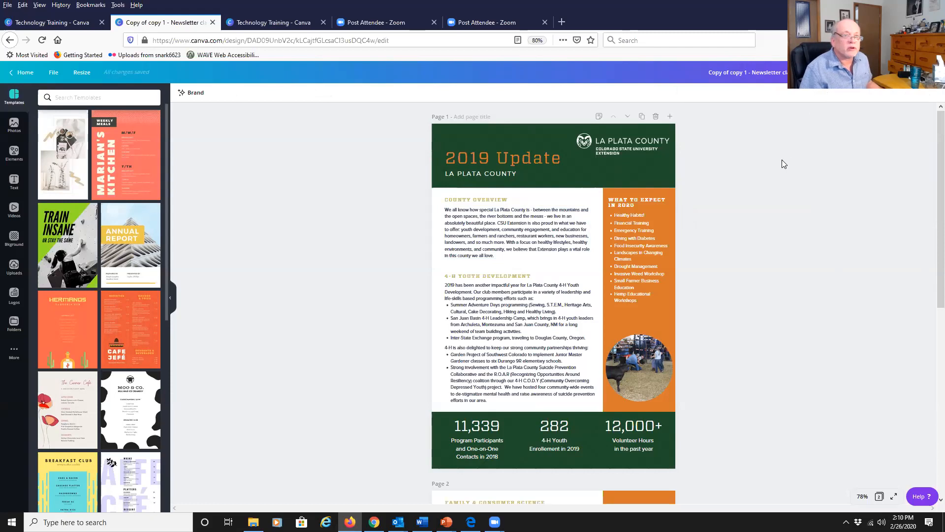
{"action": "left_click", "coordinate": [845, 72]}
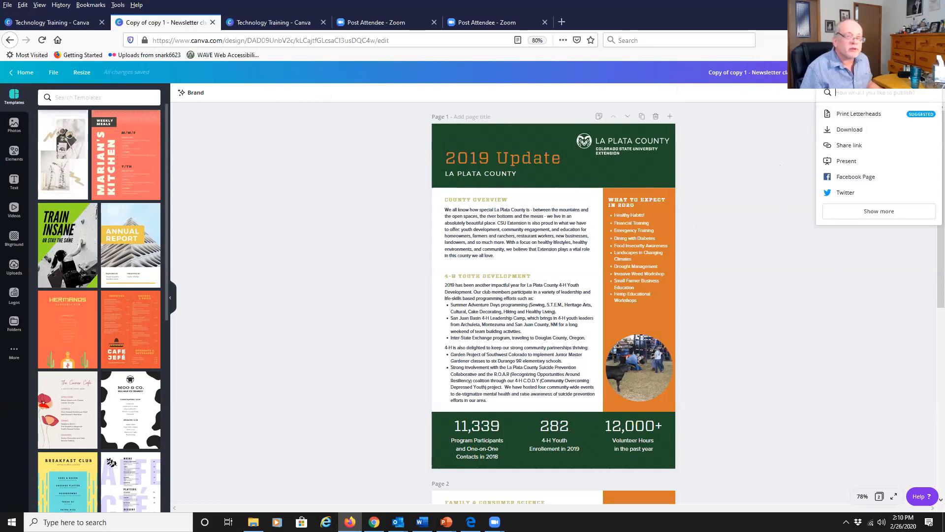
{"action": "left_click", "coordinate": [788, 152]}
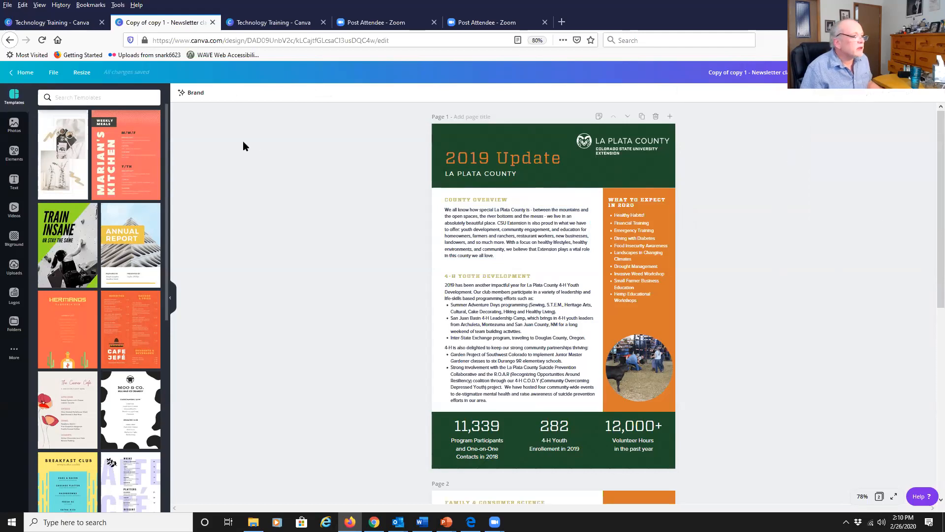
Select the County Overview text box and browse the Photos library.
{"action": "left_click", "coordinate": [525, 241]}
{"action": "double_click", "coordinate": [525, 237]}
{"action": "left_click", "coordinate": [492, 235]}
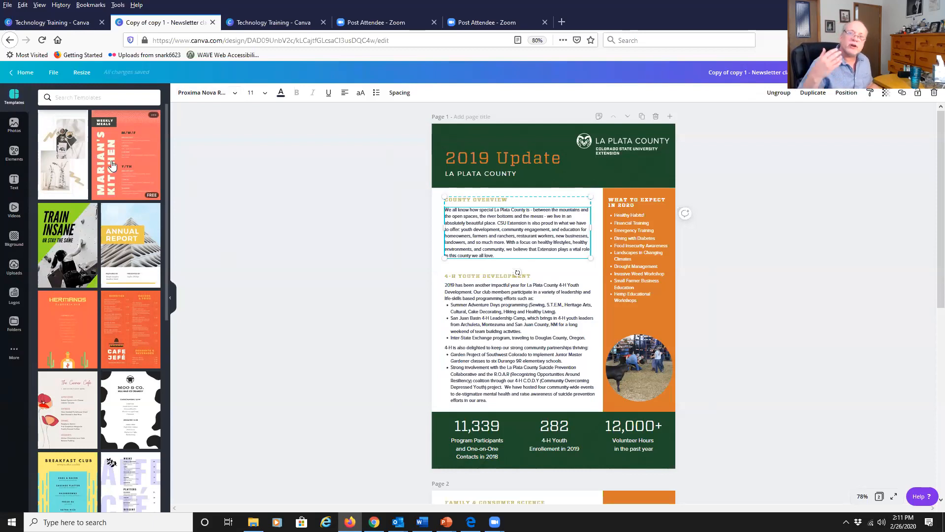
{"action": "left_click", "coordinate": [14, 125]}
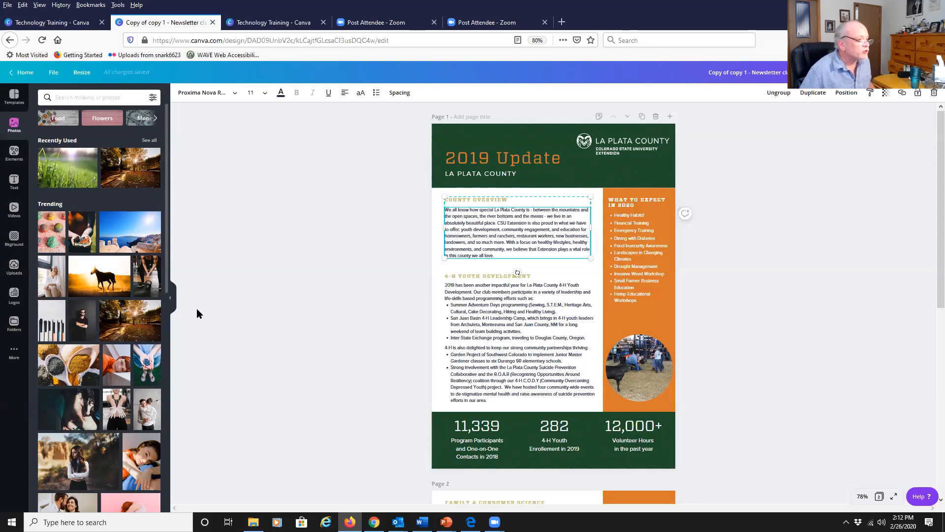
{"action": "scroll", "coordinate": [117, 317], "scroll_direction": "down", "scroll_amount": 10}
{"action": "scroll", "coordinate": [113, 335], "scroll_direction": "down", "scroll_amount": 10}
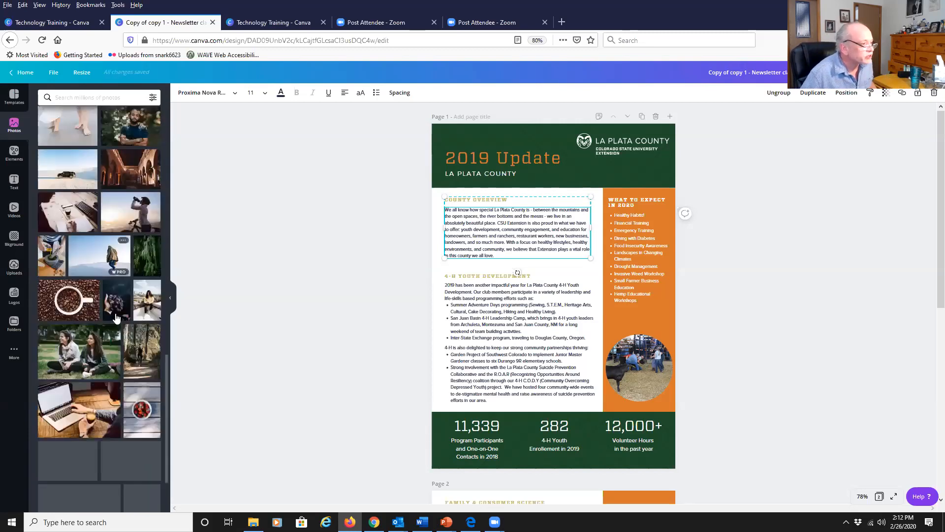
{"action": "scroll", "coordinate": [106, 374], "scroll_direction": "down", "scroll_amount": 5}
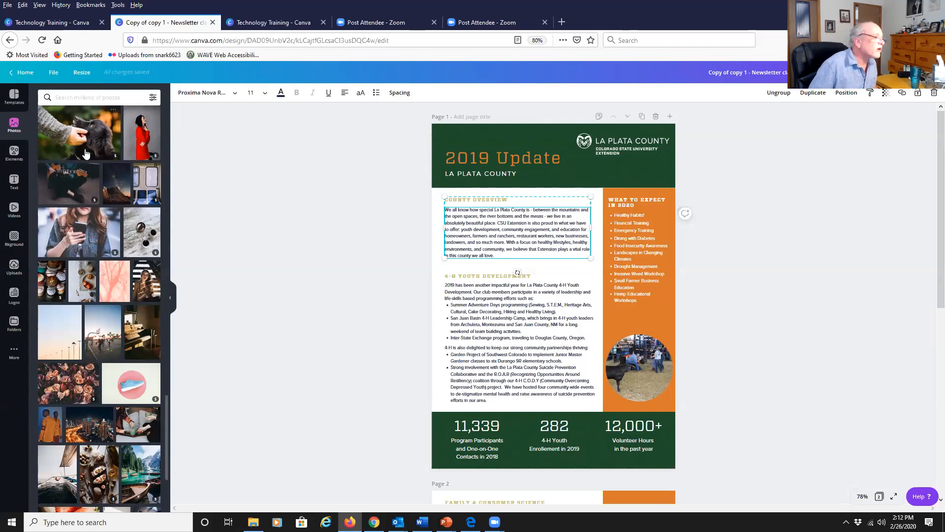
Browse the Elements, Text, Videos, Background, Uploads and Logos panels in turn.
{"action": "left_click", "coordinate": [13, 153]}
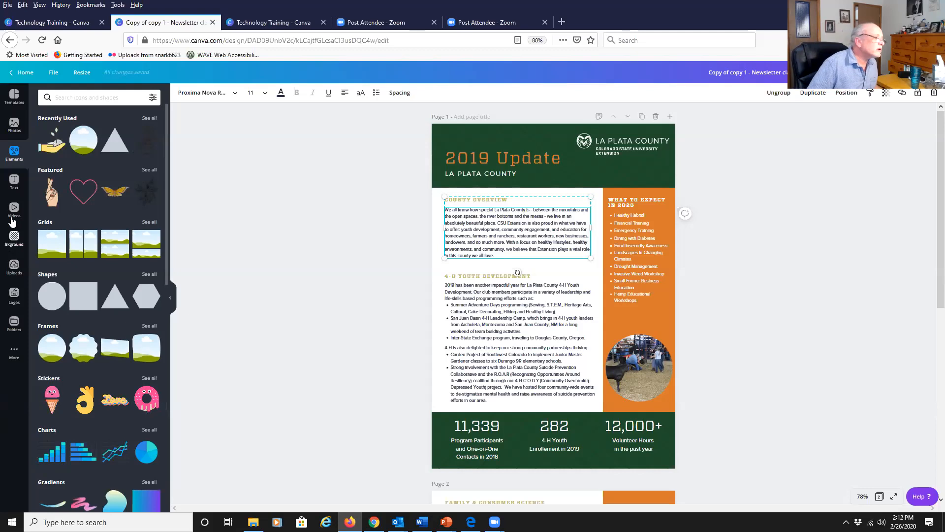
{"action": "left_click", "coordinate": [14, 181]}
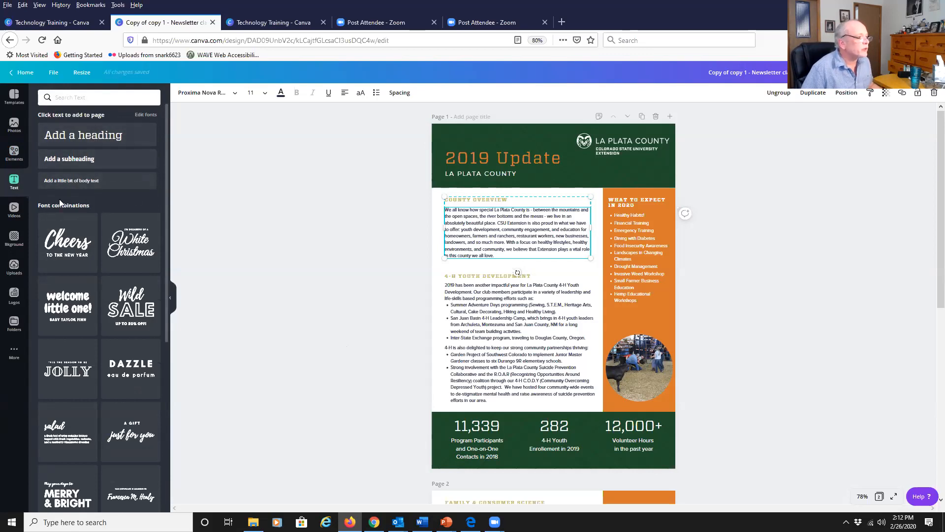
{"action": "left_click", "coordinate": [15, 209]}
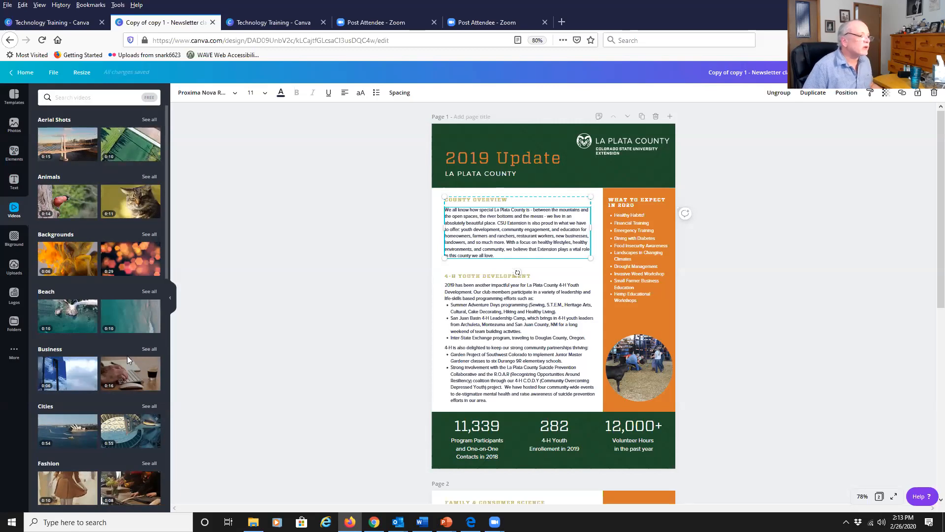
{"action": "left_click", "coordinate": [14, 238]}
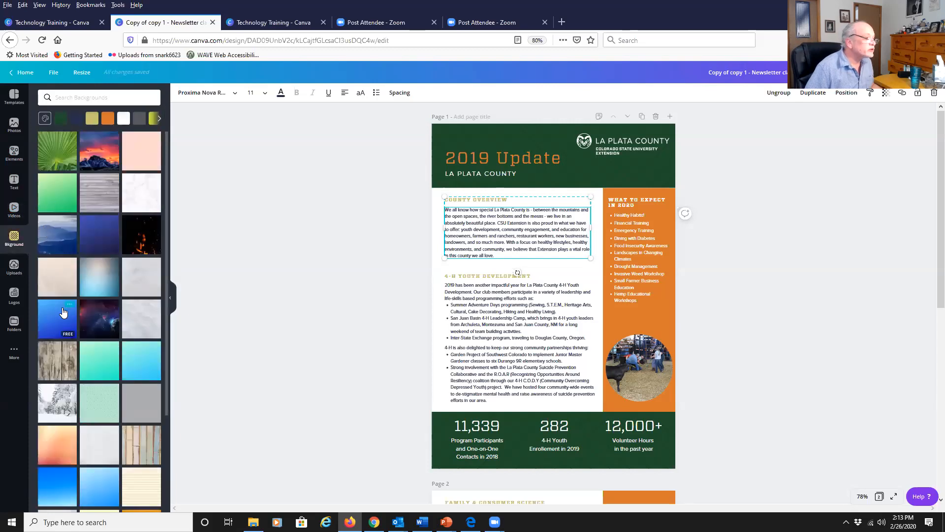
{"action": "left_click", "coordinate": [14, 266]}
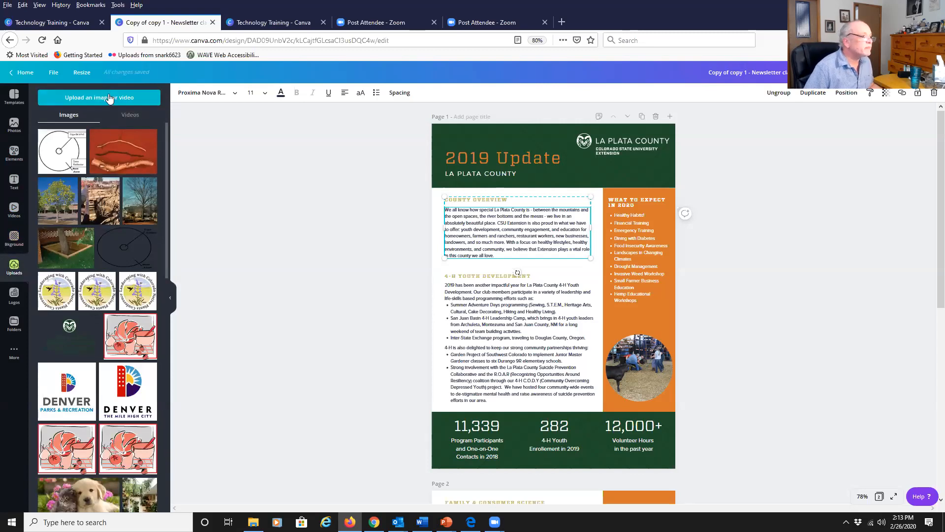
{"action": "left_click", "coordinate": [14, 295]}
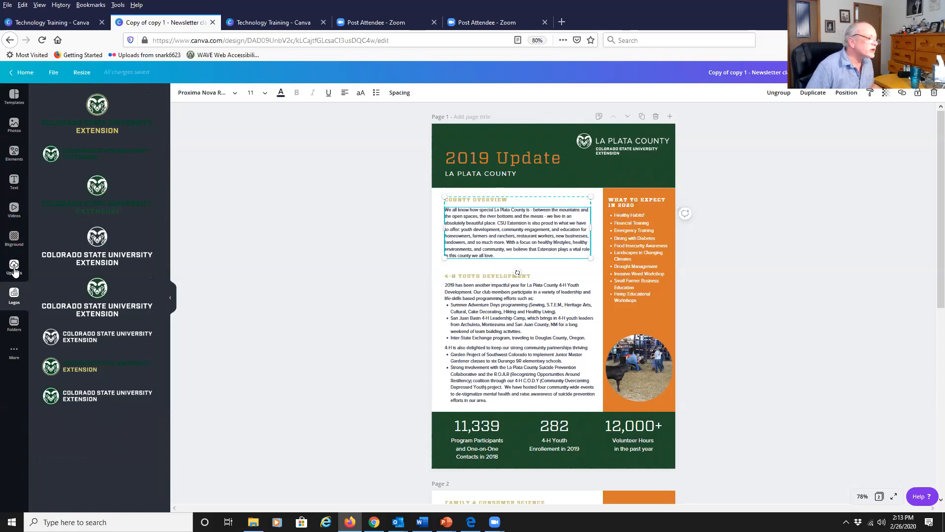
Open the Folders panel and scroll through the folders shared with you.
{"action": "left_click", "coordinate": [15, 324]}
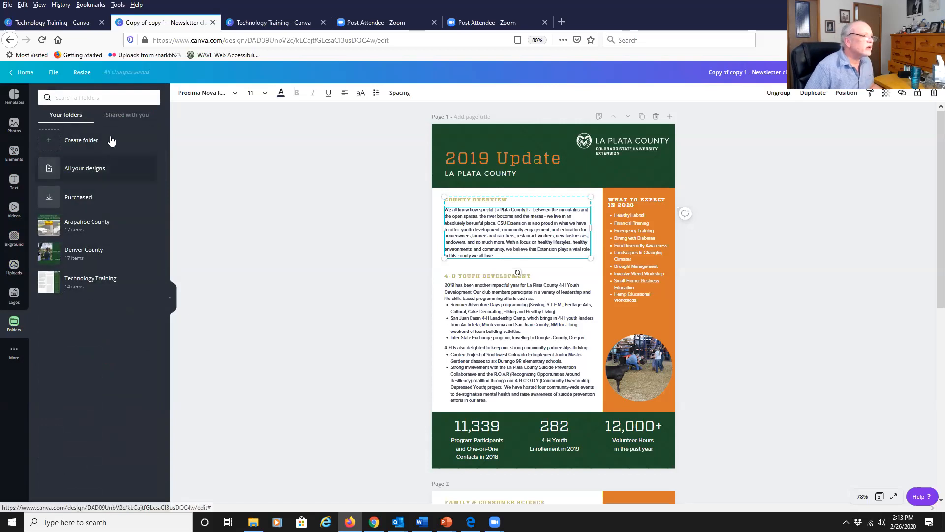
{"action": "left_click", "coordinate": [129, 115]}
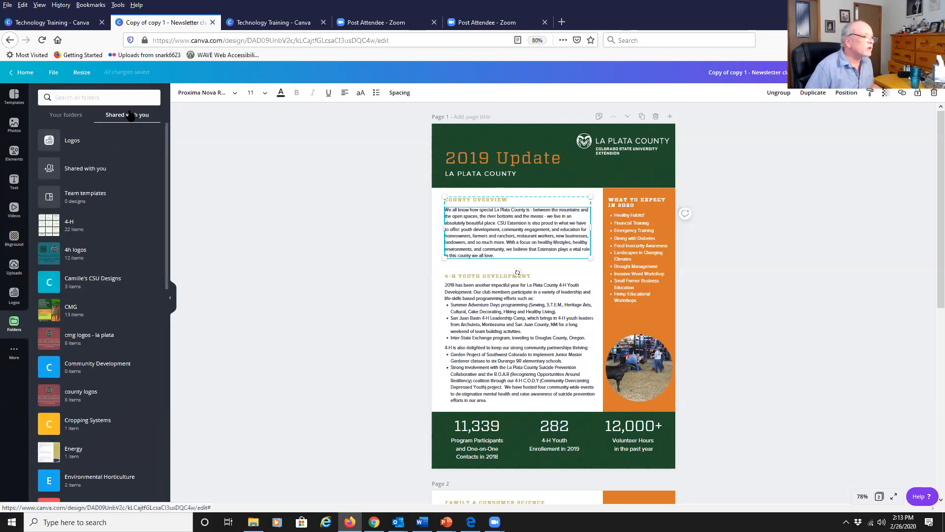
{"action": "scroll", "coordinate": [98, 239], "scroll_direction": "down", "scroll_amount": 3}
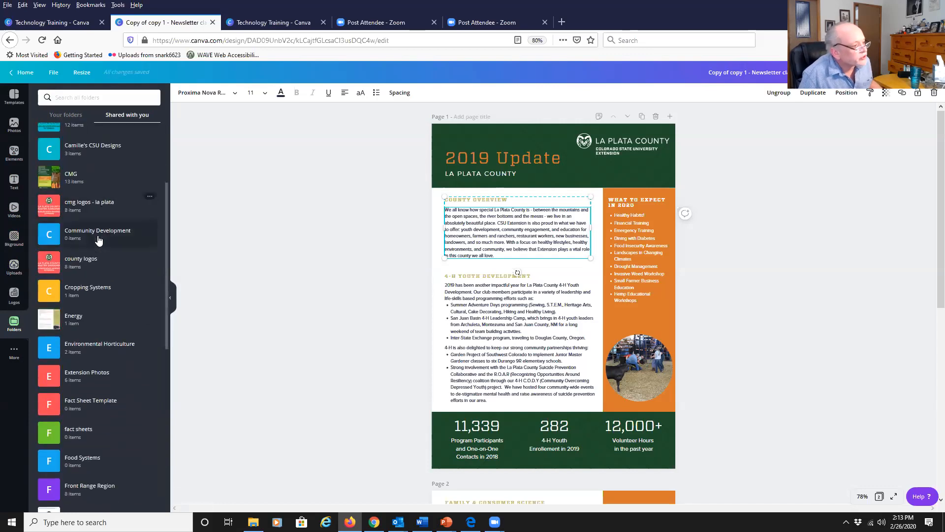
{"action": "scroll", "coordinate": [99, 240], "scroll_direction": "down", "scroll_amount": 5}
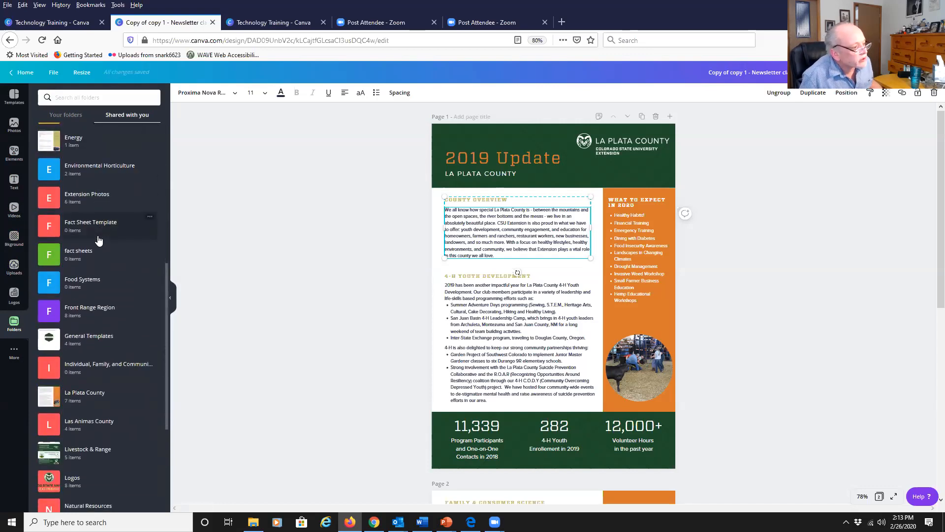
{"action": "scroll", "coordinate": [98, 240], "scroll_direction": "up", "scroll_amount": 9}
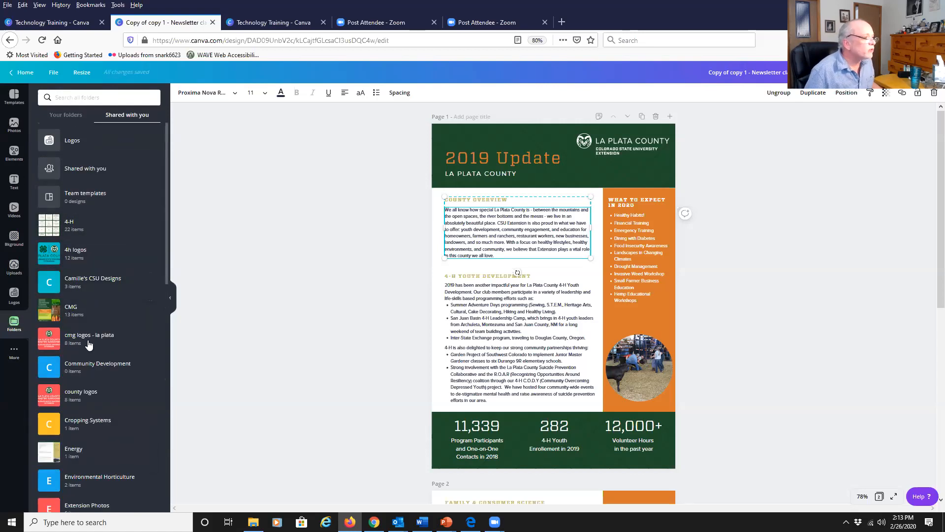
{"action": "scroll", "coordinate": [76, 265], "scroll_direction": "down", "scroll_amount": 3}
{"action": "scroll", "coordinate": [77, 265], "scroll_direction": "down", "scroll_amount": 5}
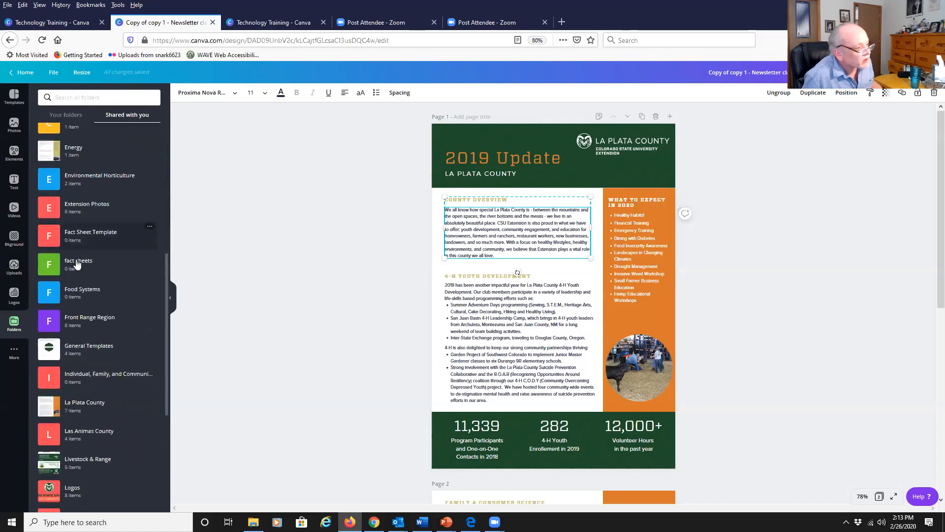
{"action": "scroll", "coordinate": [76, 265], "scroll_direction": "up", "scroll_amount": 8}
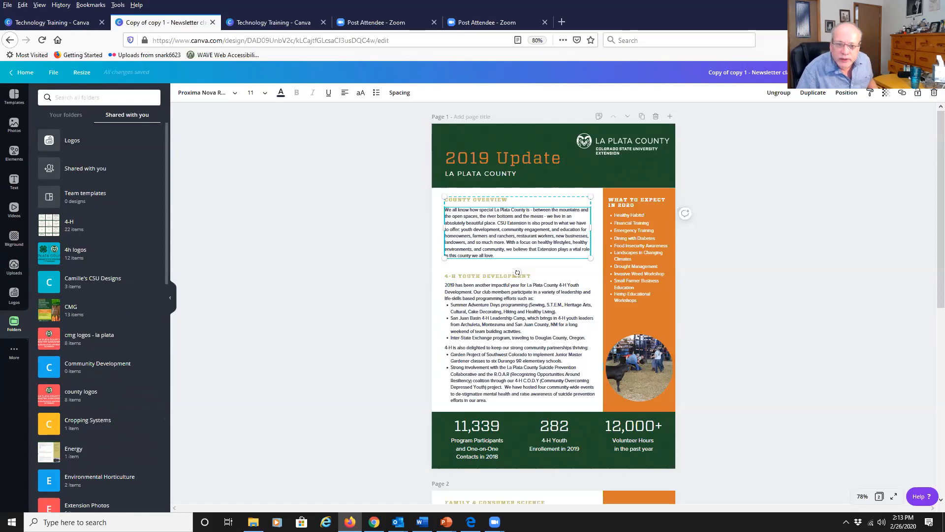
Switch to the presentation slides and advance to the Folders slide.
{"action": "key", "text": "alt+Tab"}
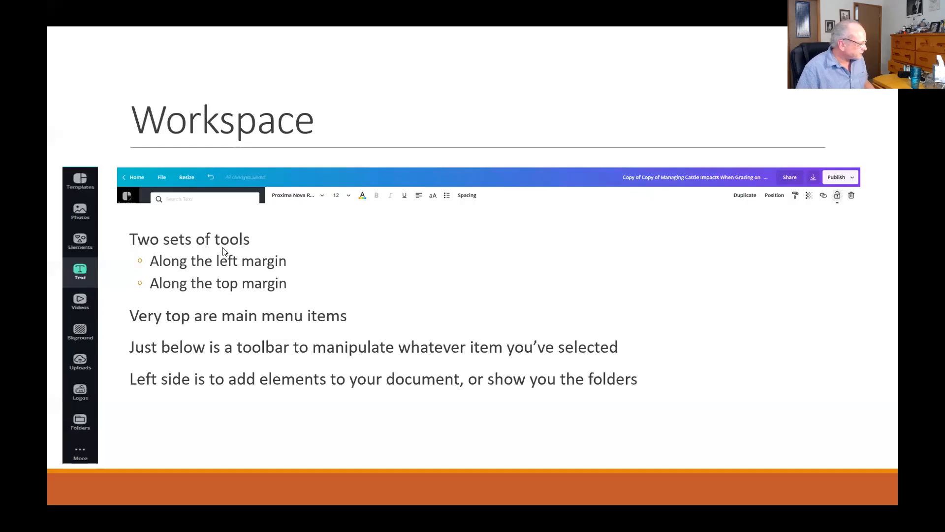
{"action": "left_click", "coordinate": [472, 260]}
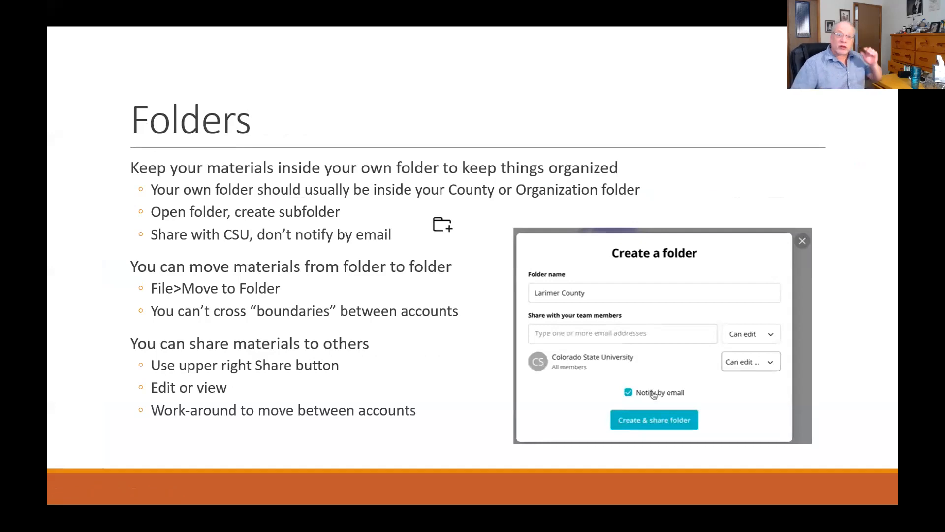
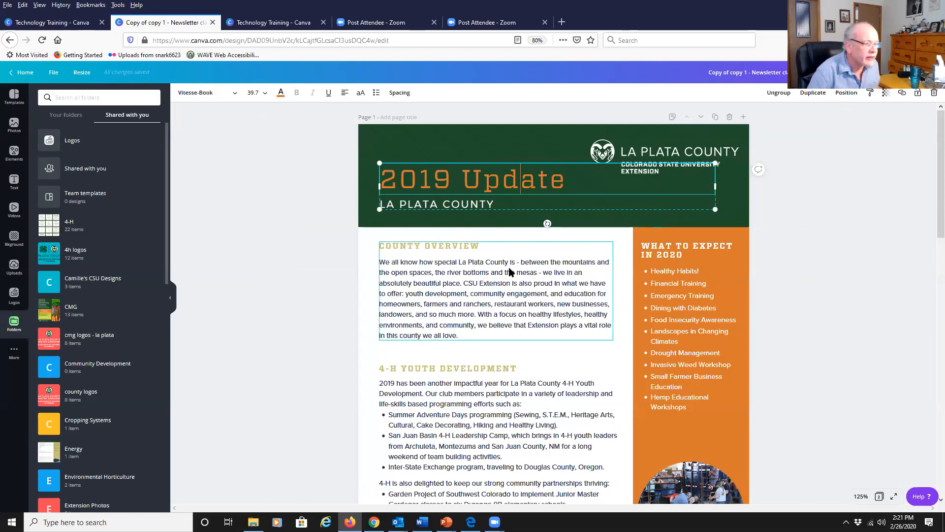
Change the font of the LA PLATA COUNTY subtitle text to Klavika-Medium.
{"action": "left_click", "coordinate": [422, 203]}
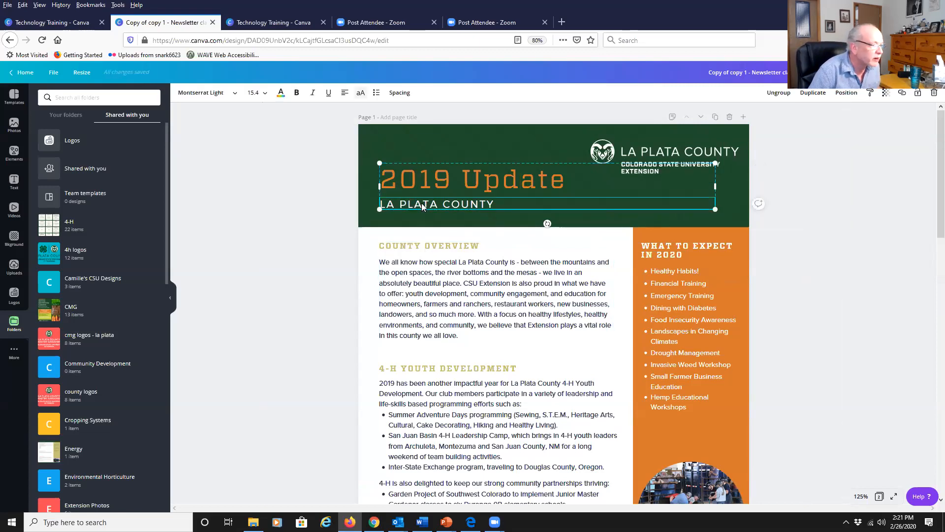
{"action": "left_click", "coordinate": [236, 93]}
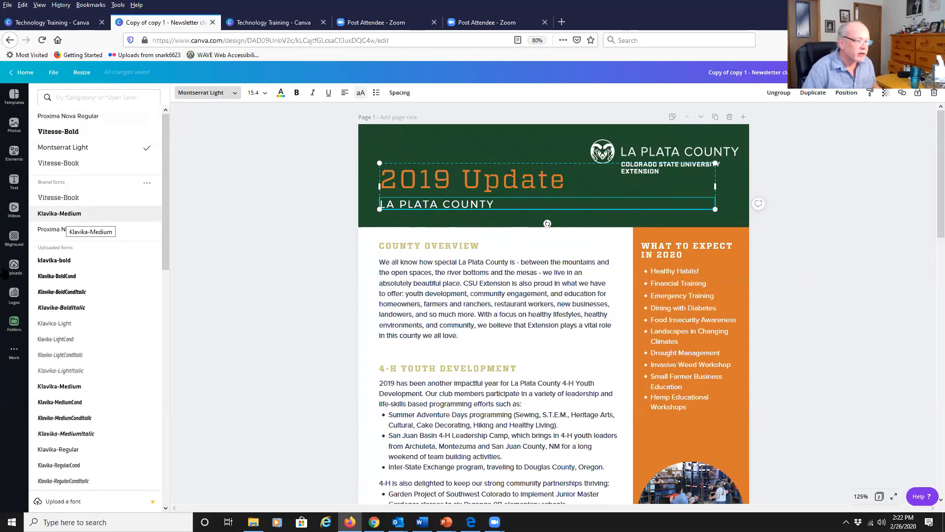
{"action": "left_click", "coordinate": [412, 202]}
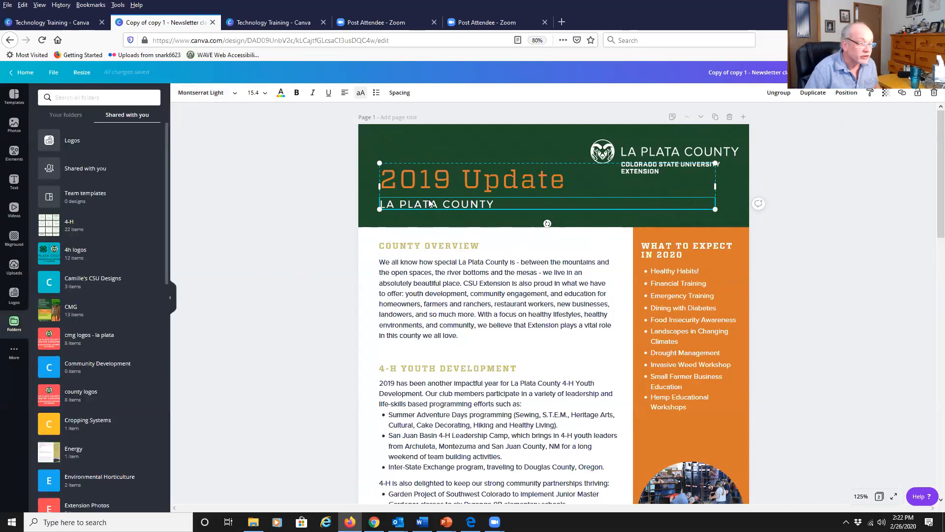
{"action": "double_click", "coordinate": [429, 203]}
{"action": "left_click", "coordinate": [504, 203]}
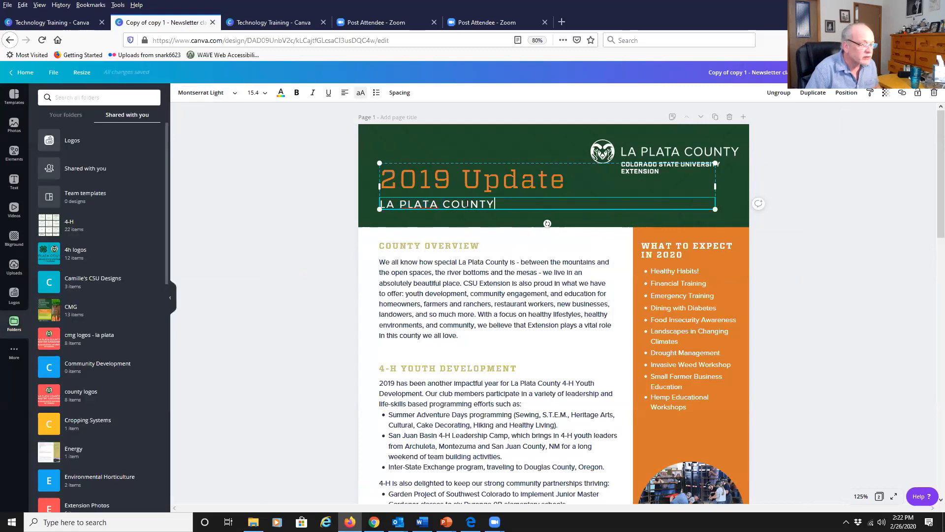
{"action": "left_click_drag", "start_coordinate": [466, 204], "coordinate": [361, 207]}
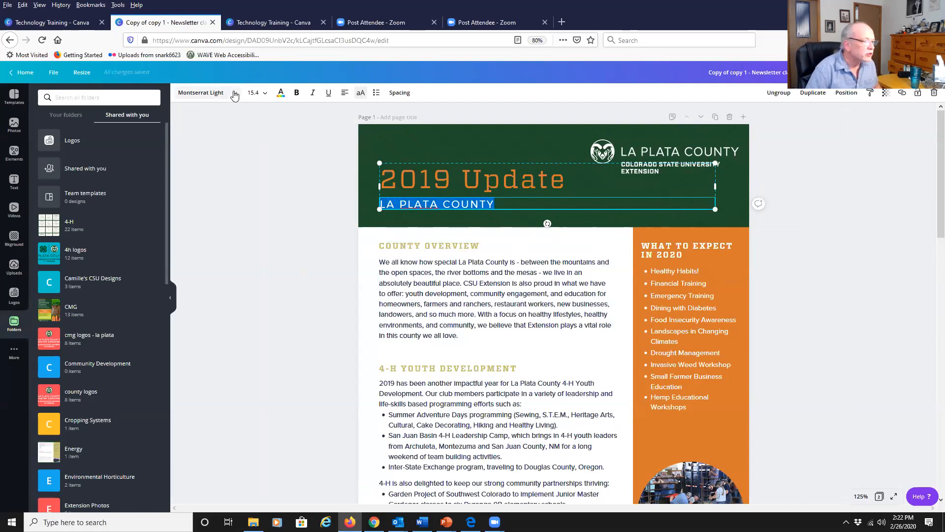
{"action": "left_click", "coordinate": [234, 96]}
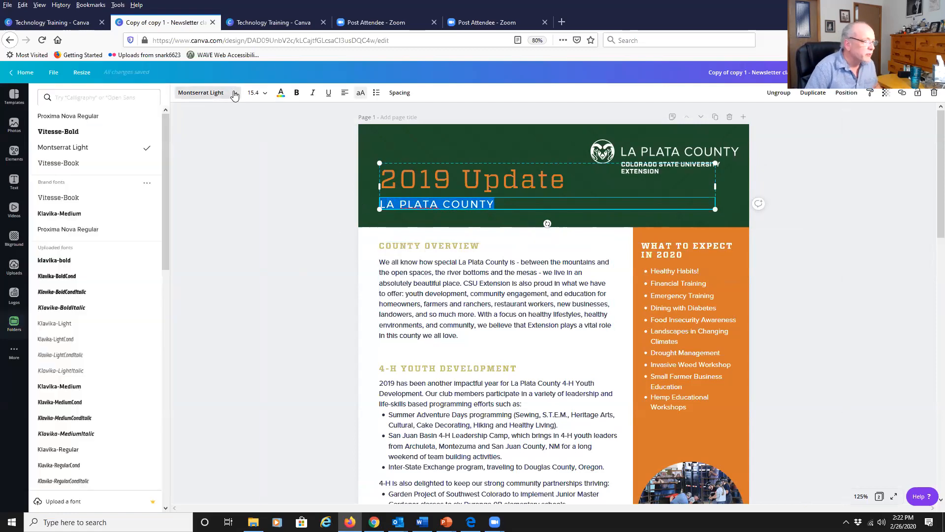
{"action": "left_click", "coordinate": [71, 215]}
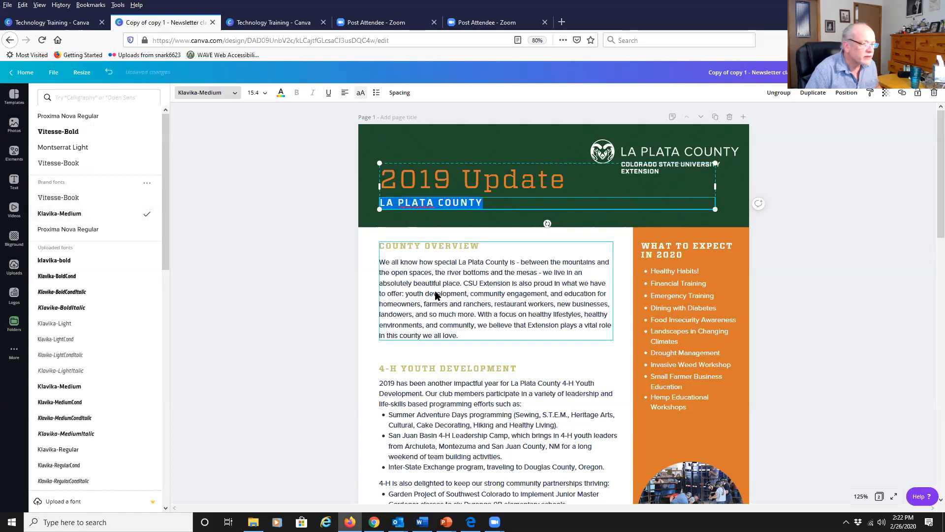
Scroll through both newsletter pages to review the text sections and headings.
{"action": "left_click", "coordinate": [455, 288]}
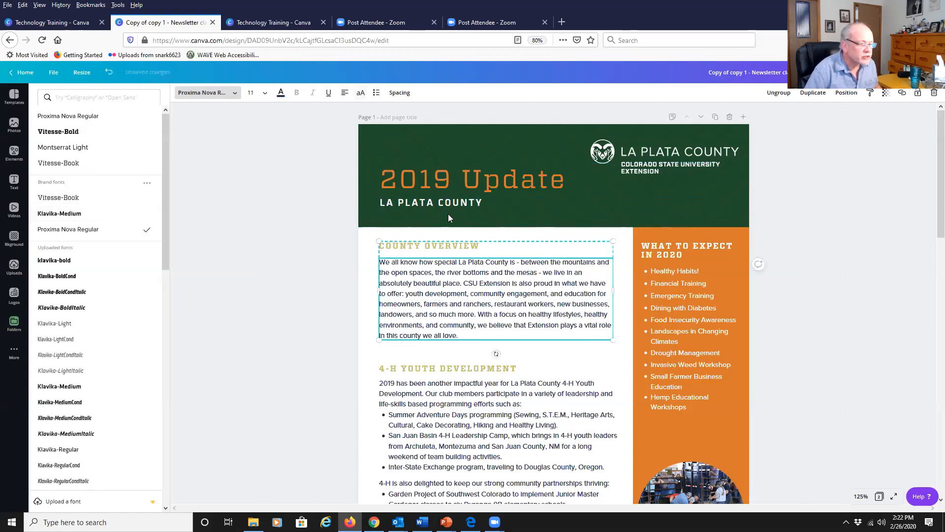
{"action": "scroll", "coordinate": [443, 276], "scroll_direction": "down", "scroll_amount": 15}
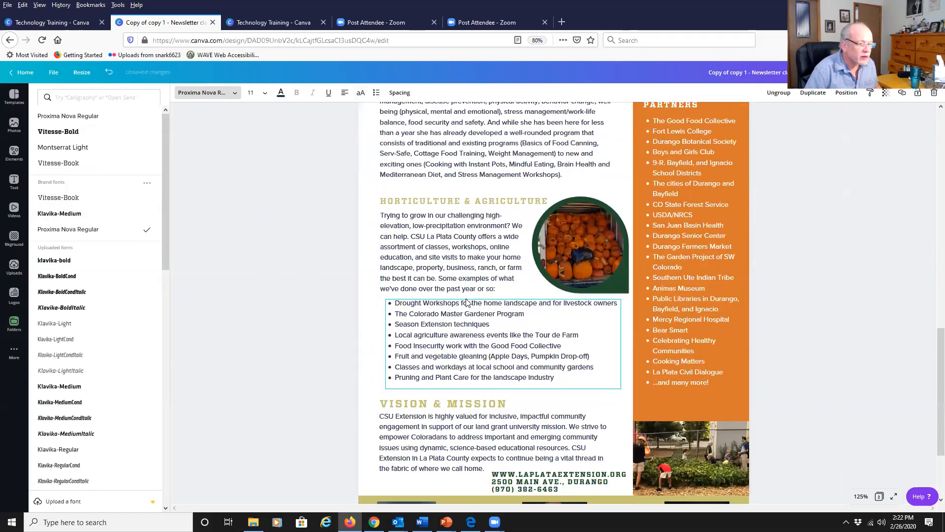
{"action": "scroll", "coordinate": [858, 364], "scroll_direction": "up", "scroll_amount": 5}
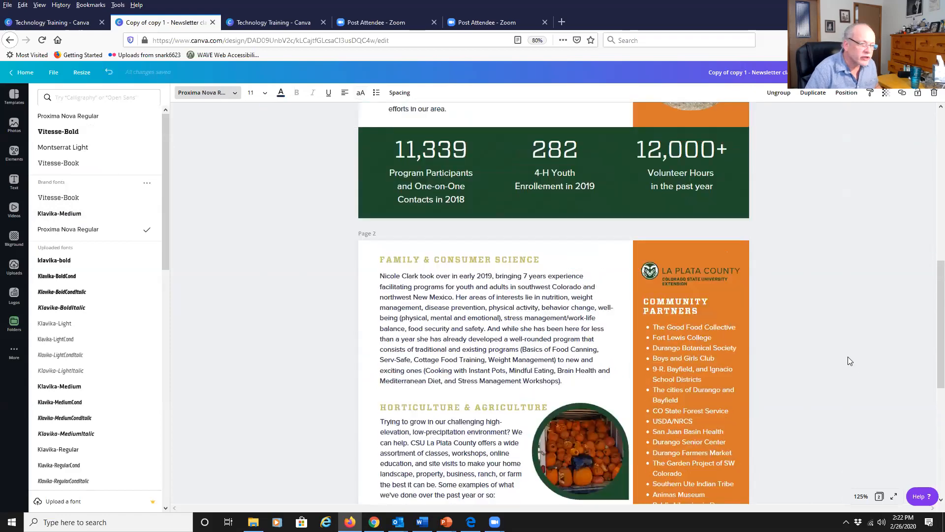
{"action": "scroll", "coordinate": [847, 361], "scroll_direction": "up", "scroll_amount": 1}
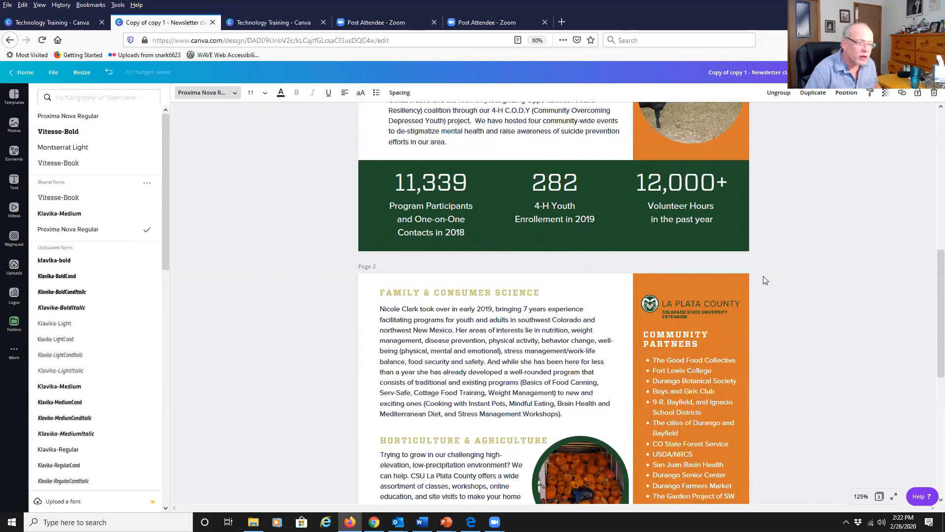
{"action": "scroll", "coordinate": [798, 302], "scroll_direction": "up", "scroll_amount": 8}
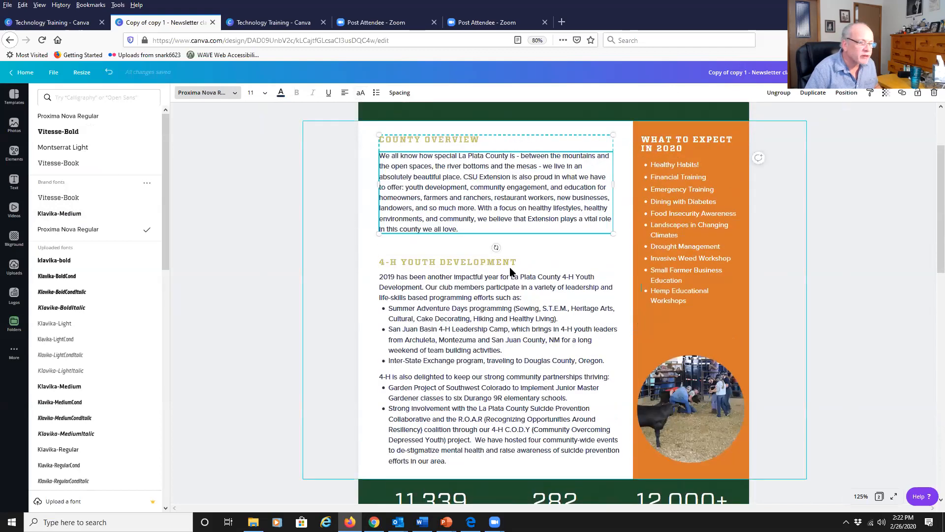
{"action": "scroll", "coordinate": [509, 270], "scroll_direction": "up", "scroll_amount": 2}
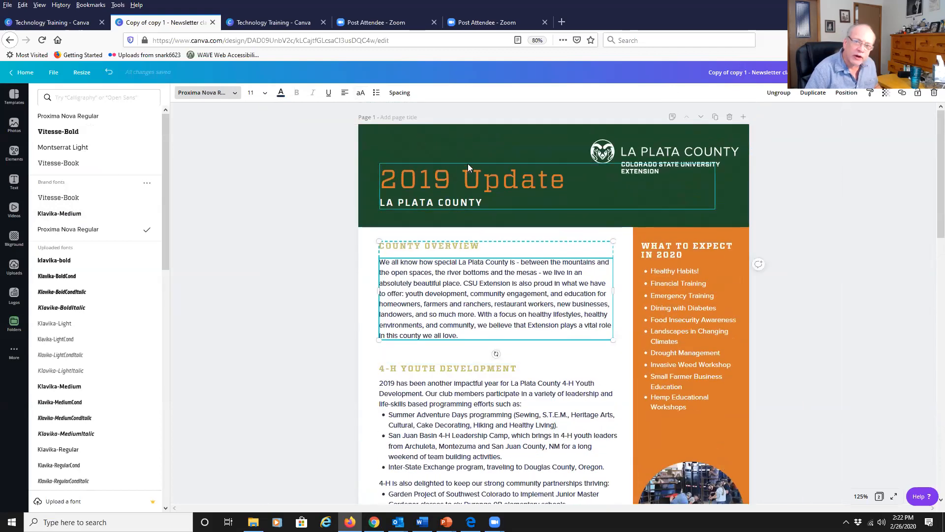
{"action": "scroll", "coordinate": [501, 261], "scroll_direction": "down", "scroll_amount": 10}
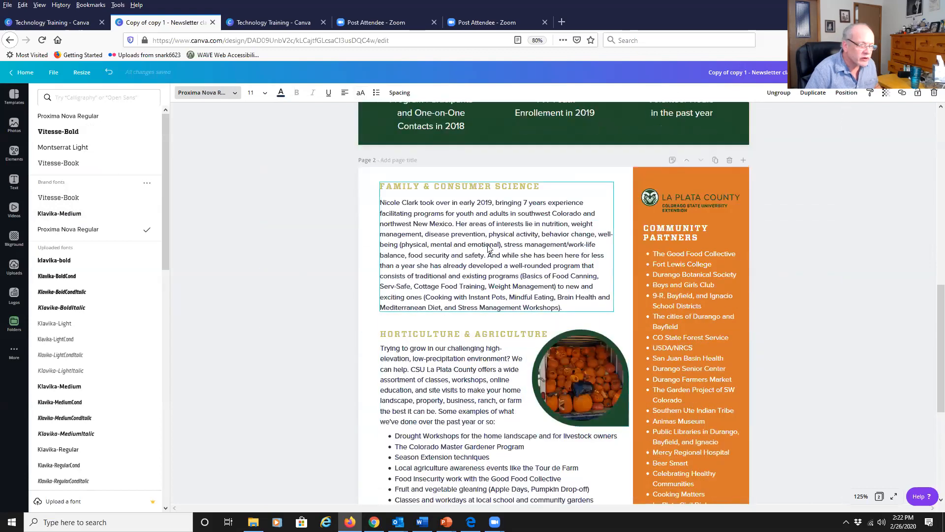
{"action": "scroll", "coordinate": [492, 251], "scroll_direction": "up", "scroll_amount": 1}
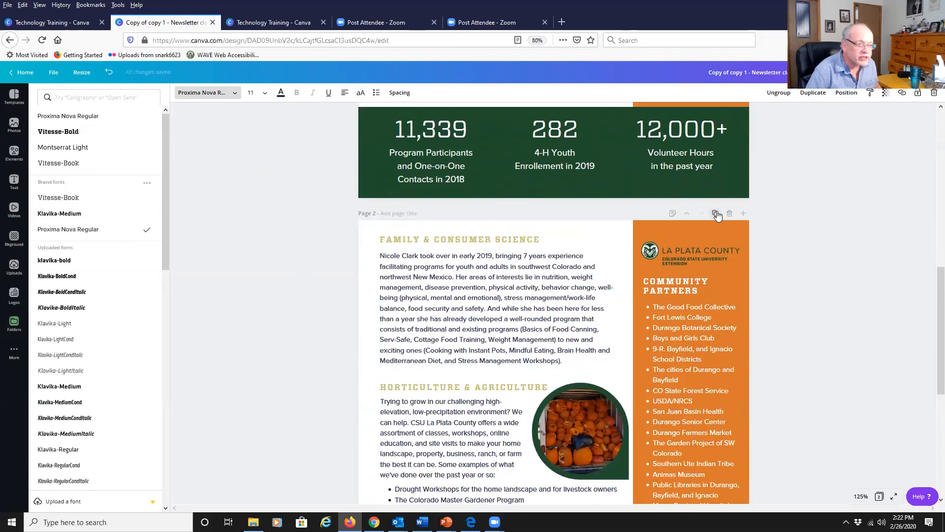
{"action": "left_click", "coordinate": [715, 214]}
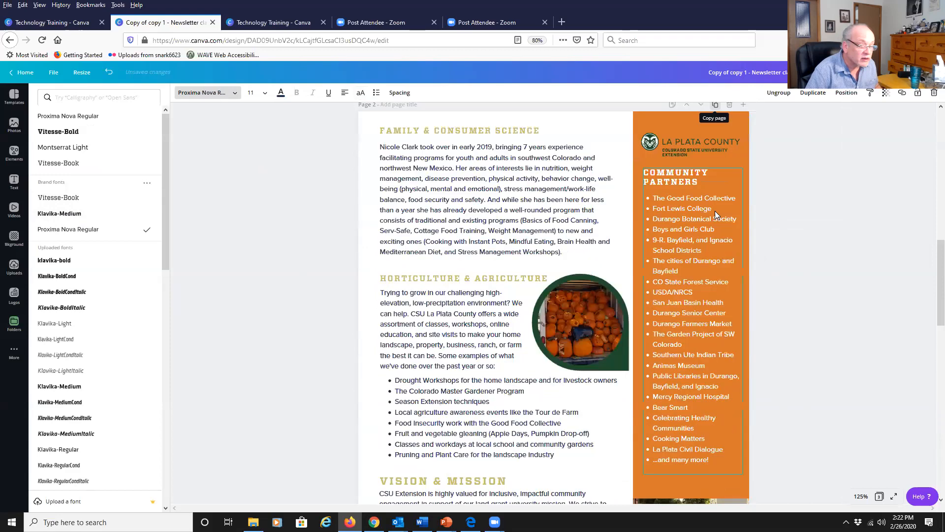
{"action": "scroll", "coordinate": [339, 306], "scroll_direction": "down", "scroll_amount": 4}
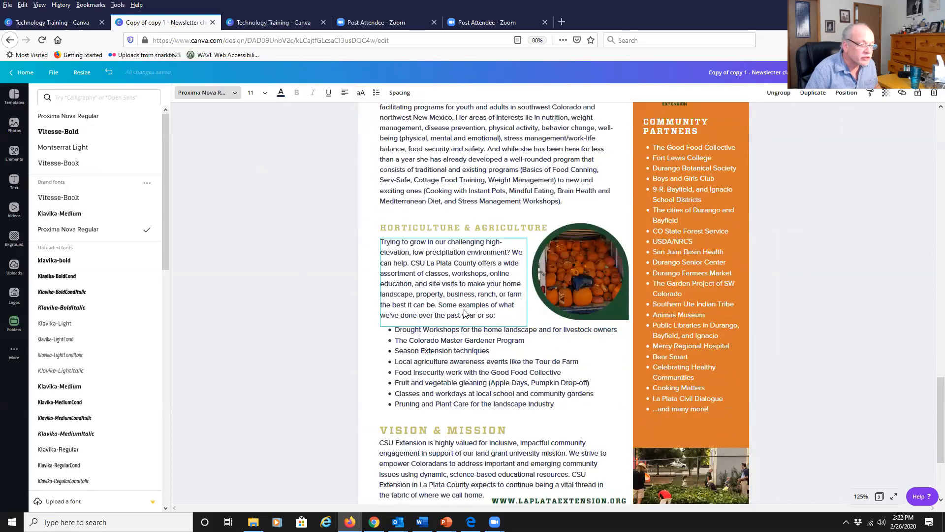
{"action": "scroll", "coordinate": [465, 313], "scroll_direction": "down", "scroll_amount": 2}
{"action": "scroll", "coordinate": [465, 313], "scroll_direction": "up", "scroll_amount": 10}
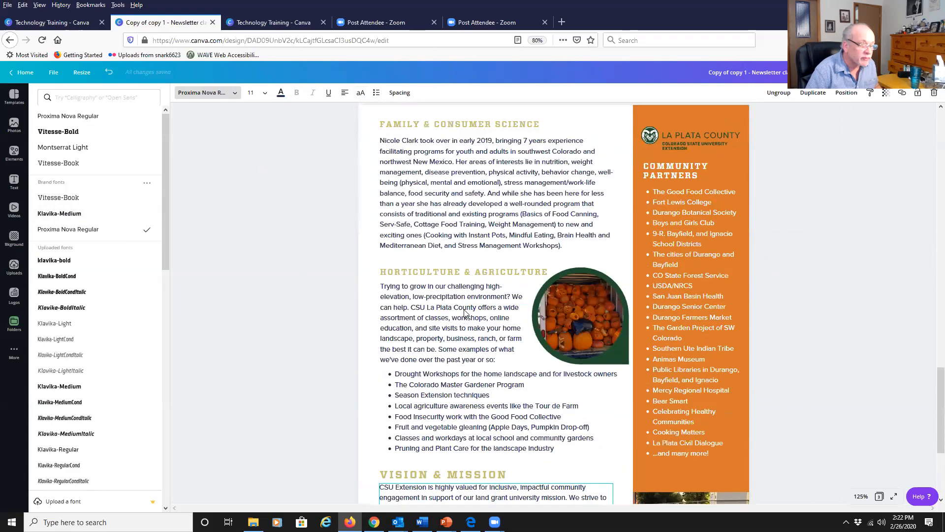
{"action": "scroll", "coordinate": [451, 315], "scroll_direction": "up", "scroll_amount": 12}
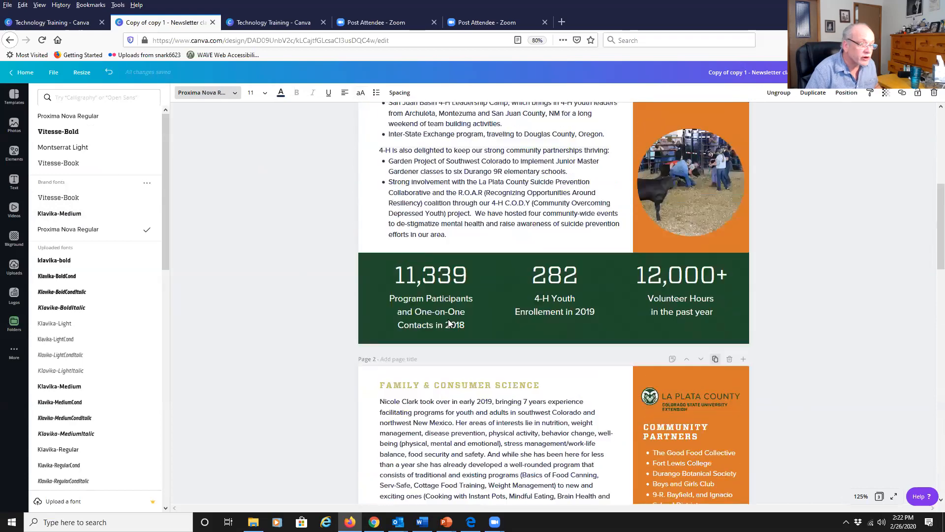
{"action": "scroll", "coordinate": [457, 284], "scroll_direction": "down", "scroll_amount": 6}
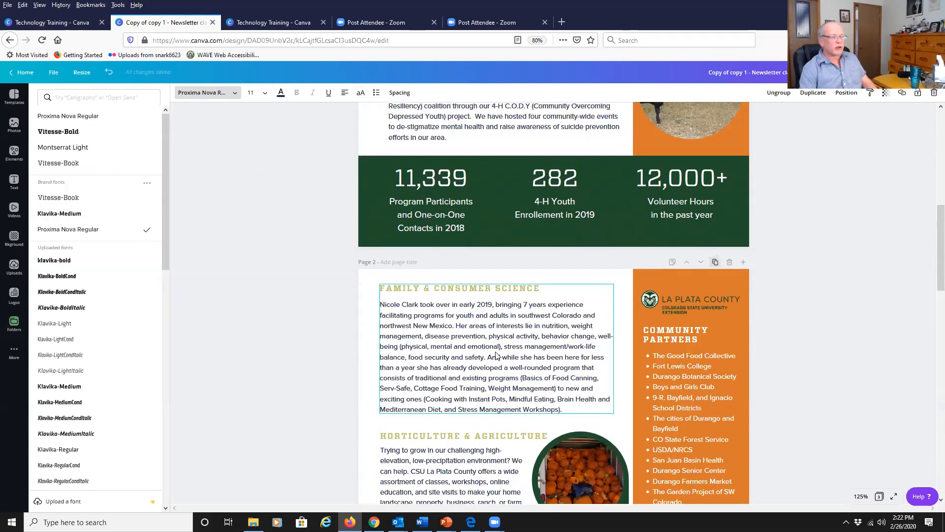
{"action": "scroll", "coordinate": [497, 354], "scroll_direction": "down", "scroll_amount": 3}
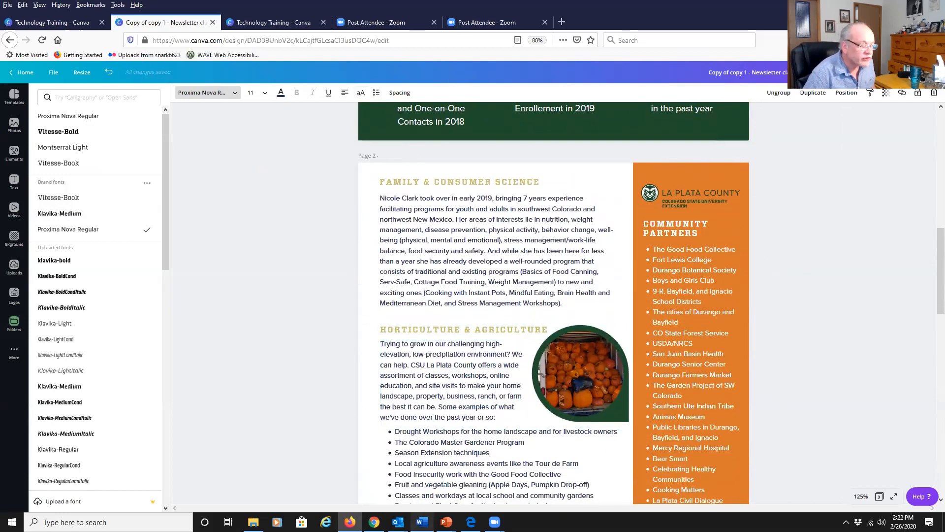
Switch to the Word document and copy the heading Common Southwest Native Plants.
{"action": "left_click", "coordinate": [422, 522]}
{"action": "left_click", "coordinate": [328, 154]}
{"action": "scroll", "coordinate": [327, 178], "scroll_direction": "up", "scroll_amount": 3}
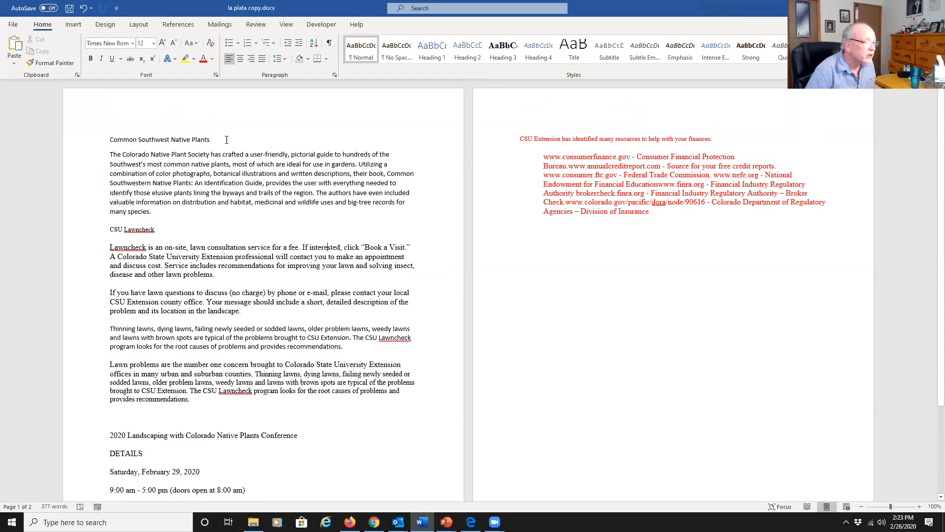
{"action": "left_click_drag", "start_coordinate": [220, 140], "coordinate": [92, 143]}
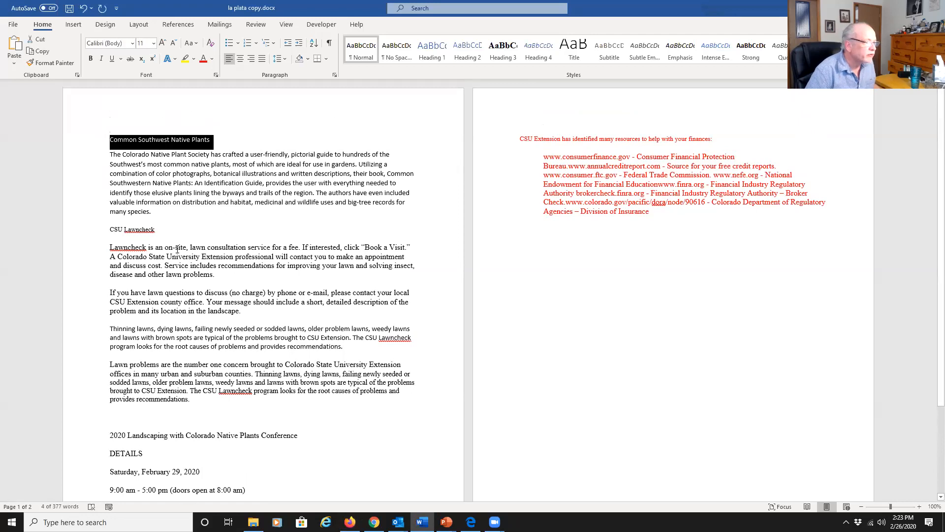
{"action": "right_click", "coordinate": [150, 147]}
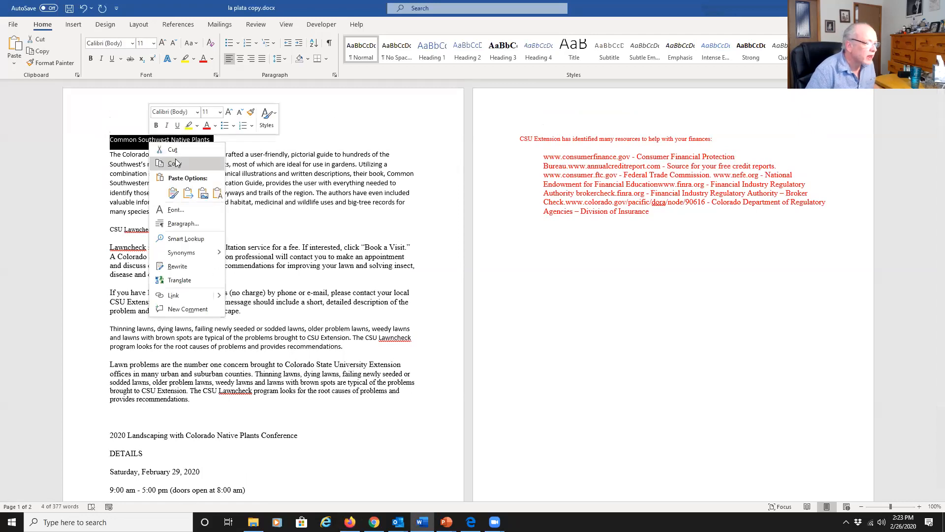
{"action": "key", "text": "Escape"}
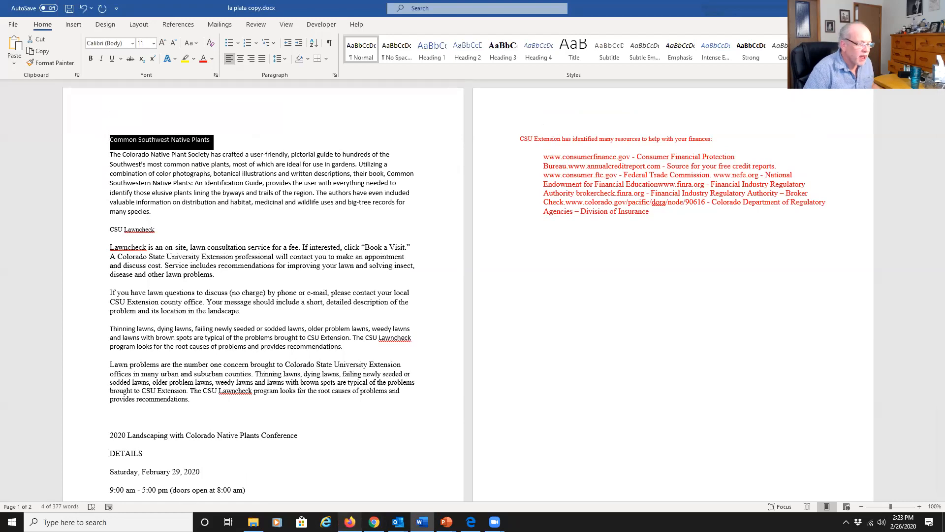
Return to the Canva design and replace the FAMILY & CONSUMER SCIENCE heading with the copied text.
{"action": "mouse_move", "coordinate": [350, 522]}
{"action": "left_click", "coordinate": [349, 498]}
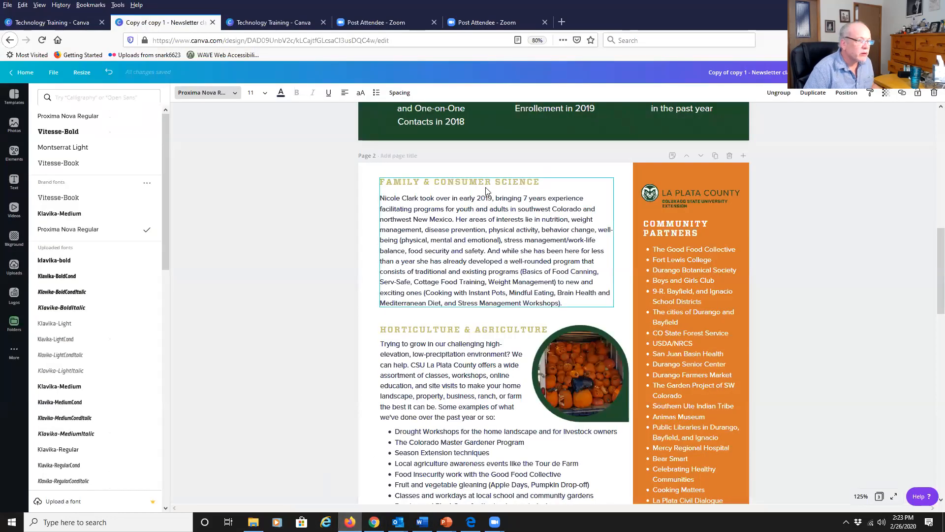
{"action": "left_click", "coordinate": [452, 181]}
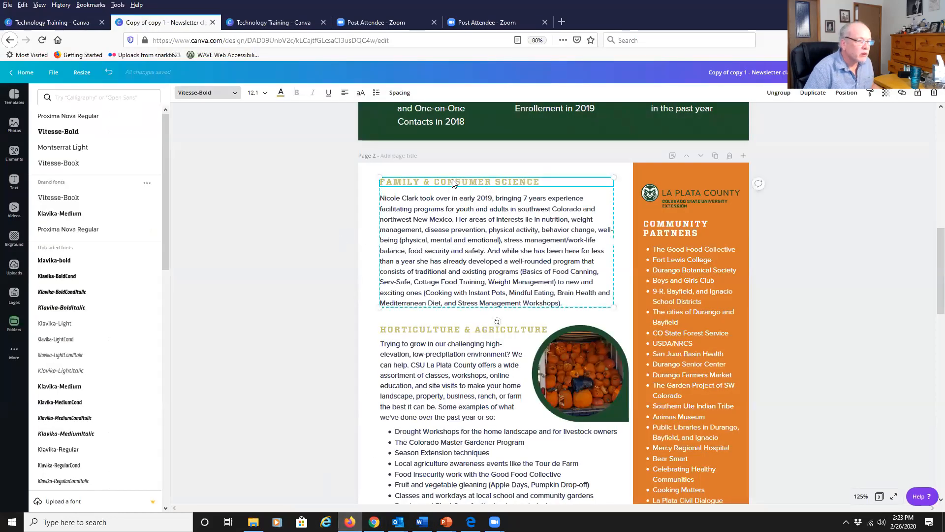
{"action": "left_click_drag", "start_coordinate": [437, 181], "coordinate": [315, 187]}
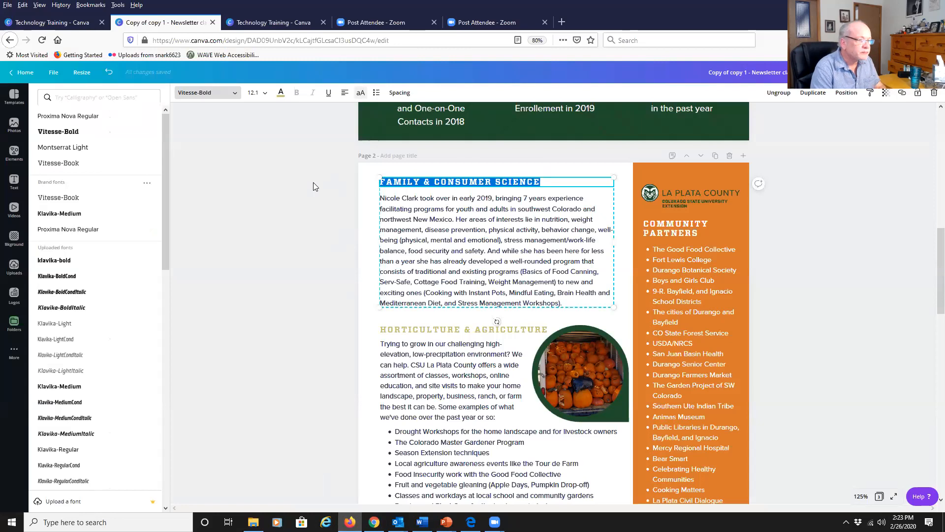
{"action": "type", "text": "COMMON SOUTHWEST NATIVE PLANTS"}
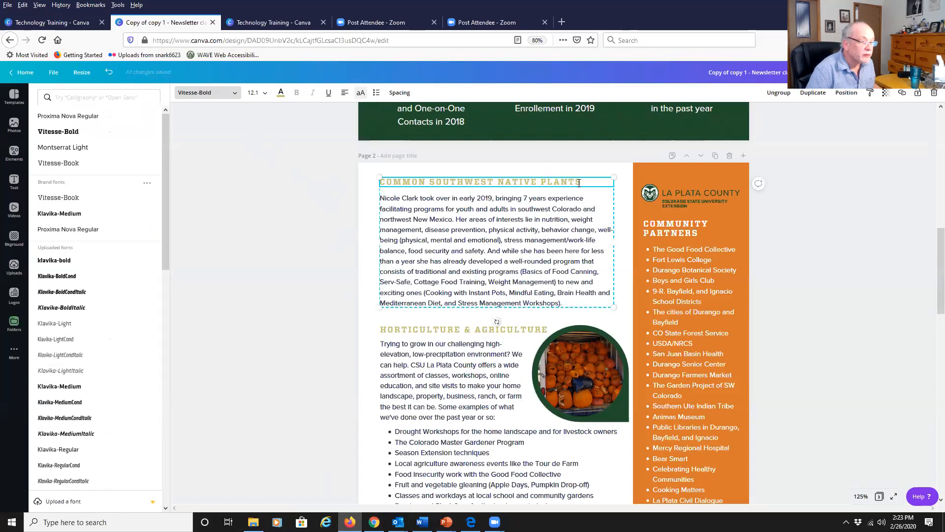
Select the whole pasted heading and set its font to Klavika-Medium.
{"action": "key", "text": "shift+Left"}
{"action": "key", "text": "shift+Left"}
{"action": "key", "text": "shift+Left"}
{"action": "key", "text": "shift+Left"}
{"action": "key", "text": "shift+Left"}
{"action": "key", "text": "shift+Left"}
{"action": "key", "text": "shift+Left"}
{"action": "key", "text": "shift+Left"}
{"action": "key", "text": "shift+Left"}
{"action": "key", "text": "shift+Left"}
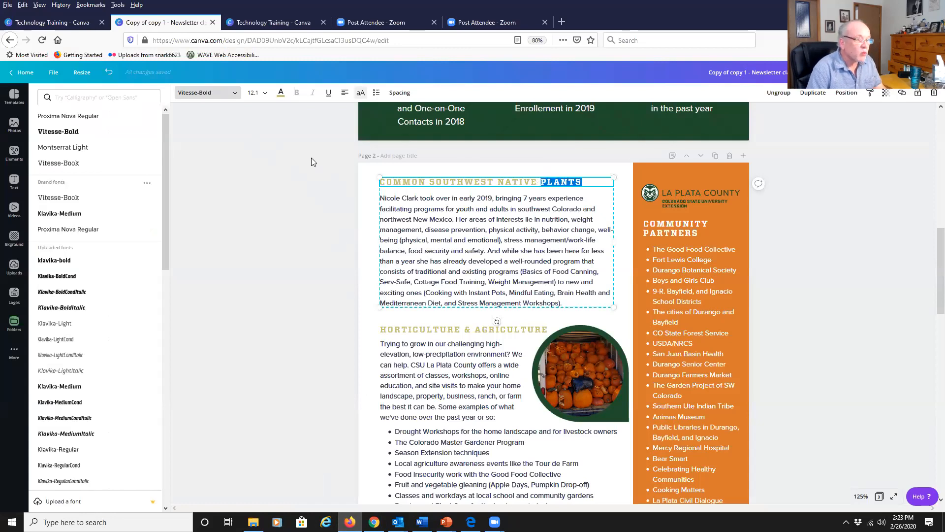
{"action": "key", "text": "shift+Left"}
{"action": "key", "text": "shift+Left"}
{"action": "key", "text": "shift+Left"}
{"action": "key", "text": "shift+Left"}
{"action": "key", "text": "shift+Left"}
{"action": "key", "text": "shift+Left"}
{"action": "key", "text": "shift+Left"}
{"action": "key", "text": "shift+Left"}
{"action": "key", "text": "shift+Left"}
{"action": "key", "text": "shift+Left"}
{"action": "key", "text": "shift+Left"}
{"action": "key", "text": "shift+Left"}
{"action": "key", "text": "shift+Left"}
{"action": "key", "text": "shift+Left"}
{"action": "key", "text": "shift+Left"}
{"action": "key", "text": "shift+Left"}
{"action": "key", "text": "shift+Left"}
{"action": "key", "text": "shift+Left"}
{"action": "key", "text": "shift+Left"}
{"action": "key", "text": "shift+Left"}
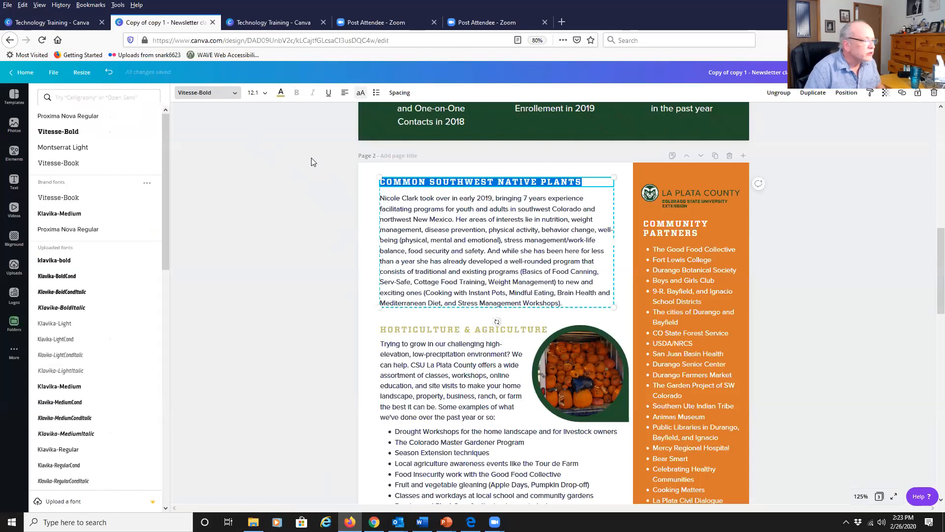
{"action": "left_click", "coordinate": [69, 214]}
Copy the Colorado Native Plant Society paragraph from the Word document and return to the Canva design.
{"action": "left_click", "coordinate": [532, 270]}
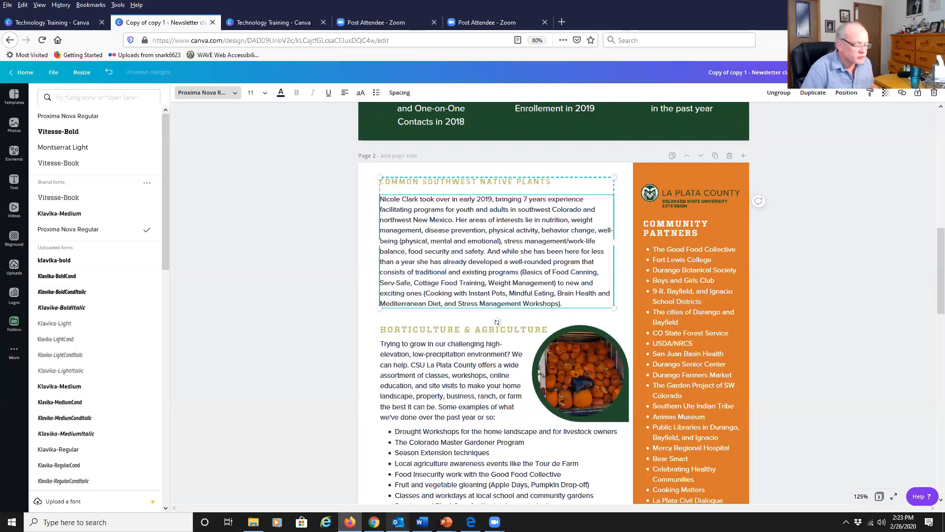
{"action": "left_click", "coordinate": [350, 522]}
{"action": "left_click_drag", "start_coordinate": [200, 220], "coordinate": [103, 157]}
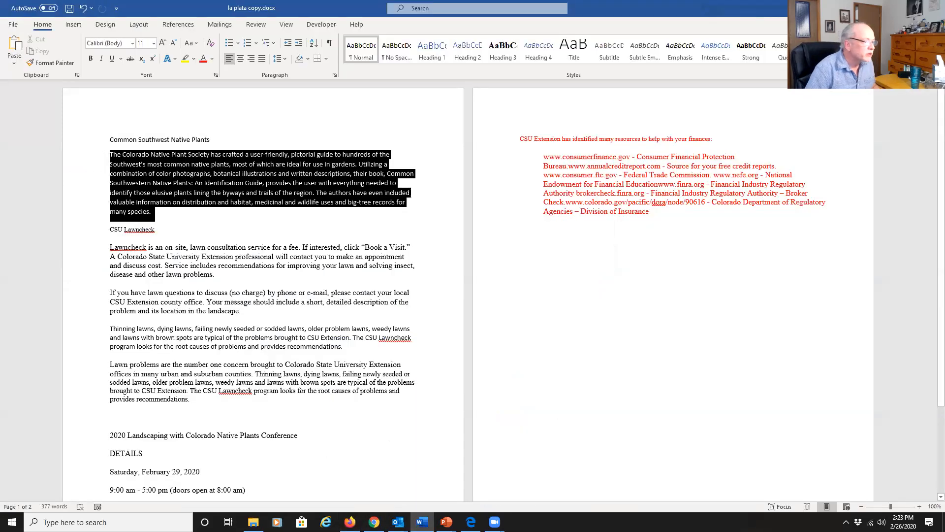
{"action": "right_click", "coordinate": [164, 176]}
{"action": "left_click", "coordinate": [178, 197]}
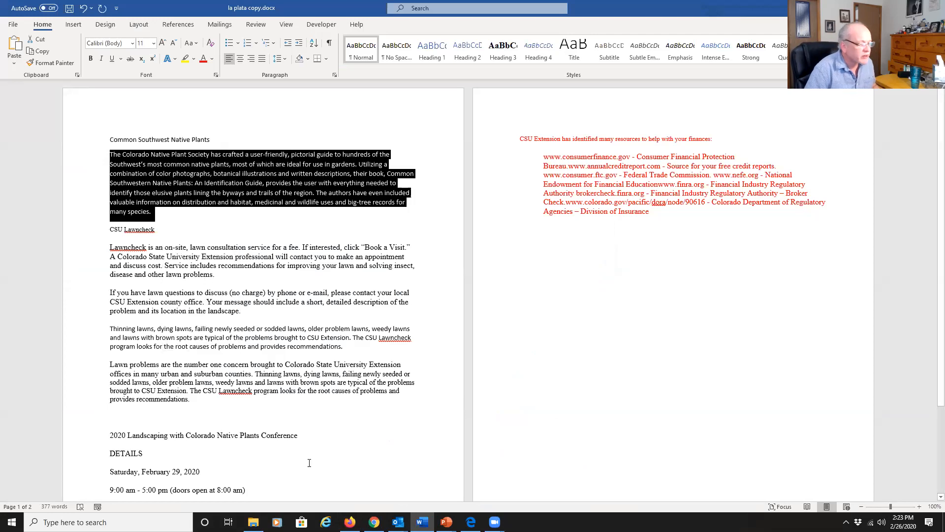
{"action": "left_click", "coordinate": [350, 522]}
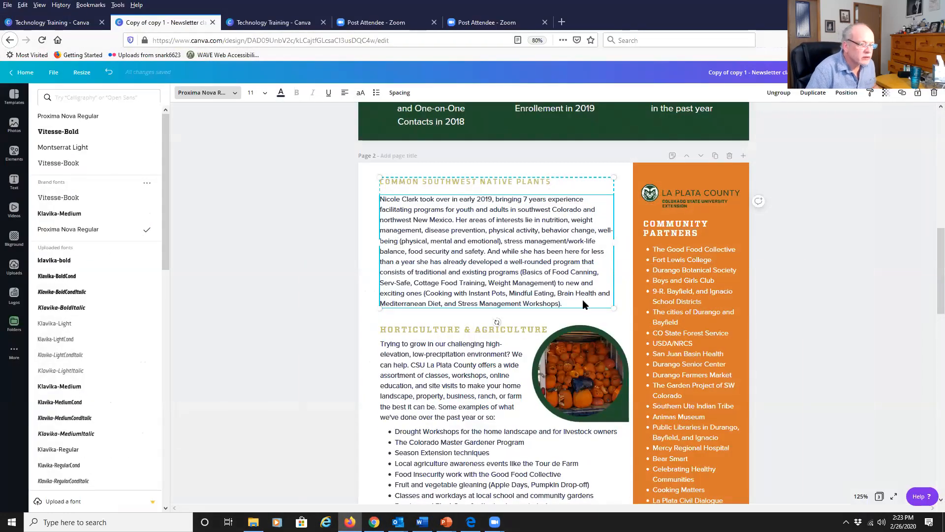
Replace the paragraph under the new heading with the pasted Colorado Native Plant Society text and remove its stray line breaks.
{"action": "left_click_drag", "start_coordinate": [583, 301], "coordinate": [359, 175]}
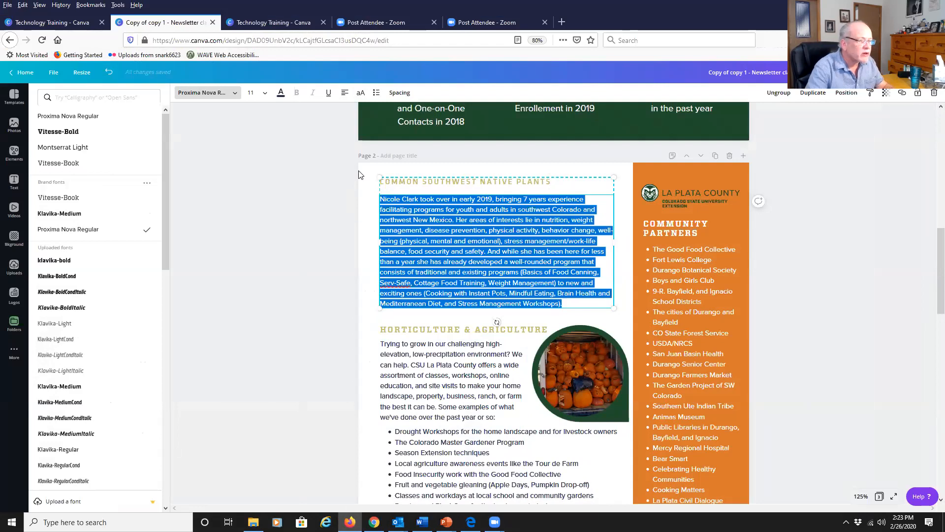
{"action": "key", "text": "ctrl+v"}
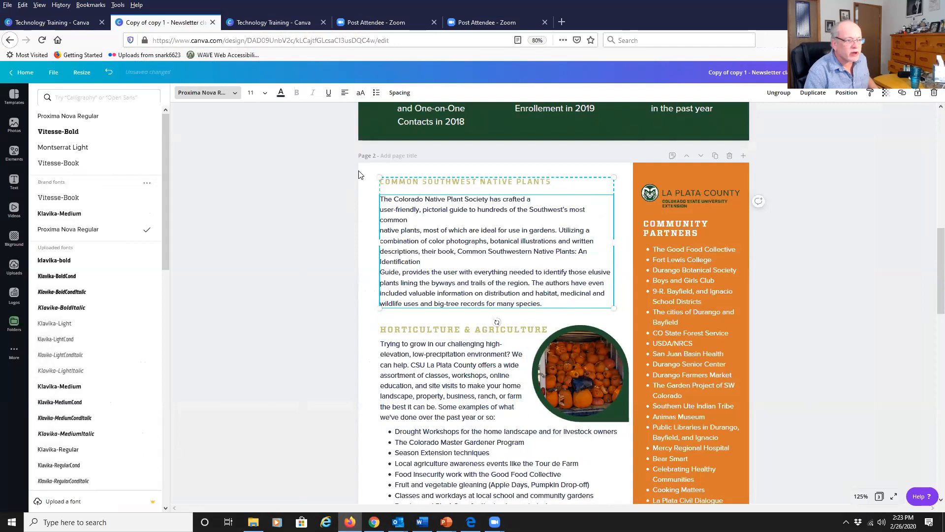
{"action": "key", "text": "BackSpace"}
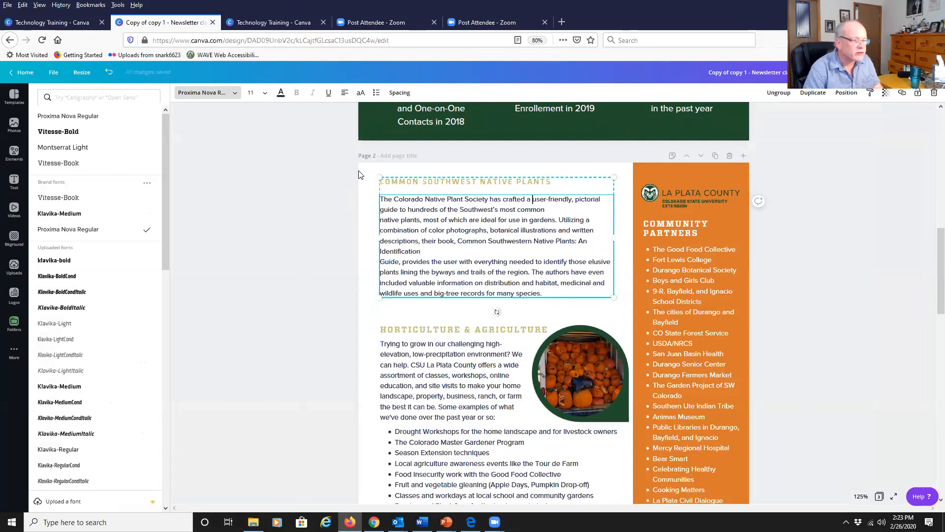
{"action": "key", "text": "Delete"}
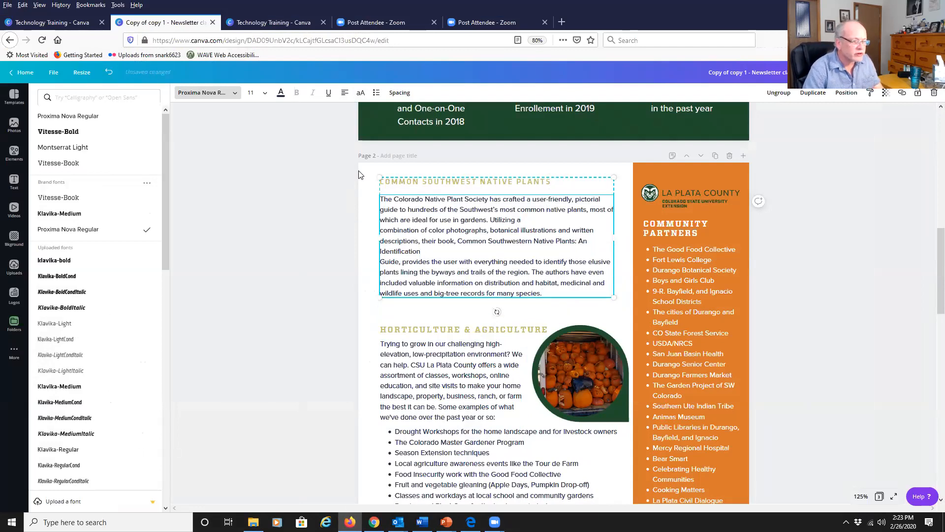
{"action": "key", "text": "Delete"}
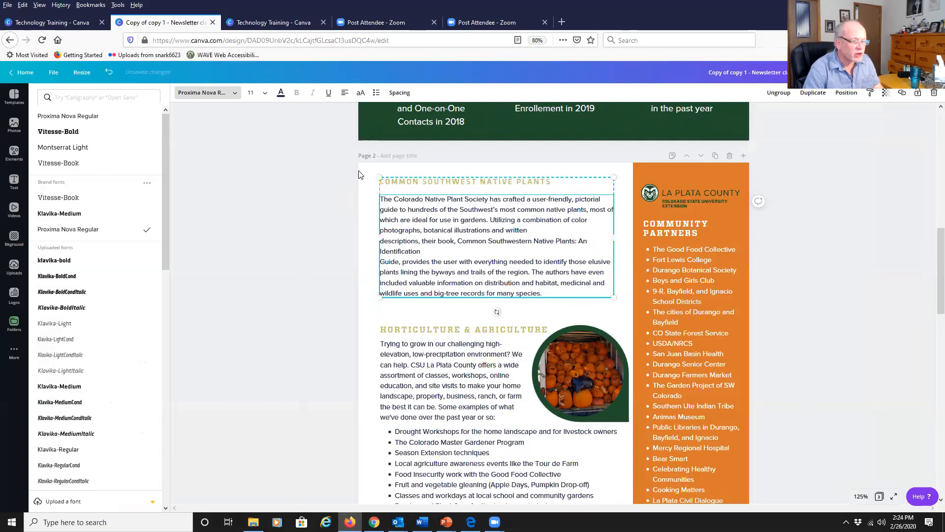
{"action": "key", "text": "Delete"}
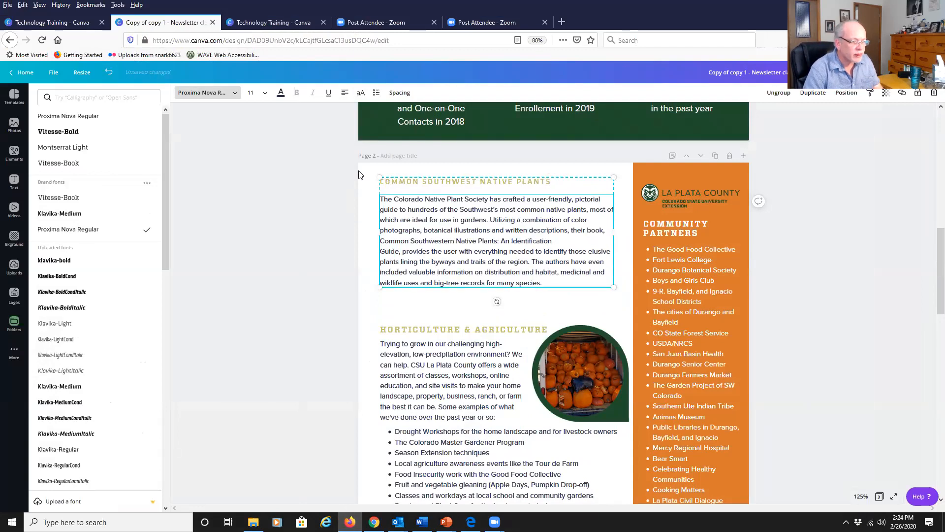
{"action": "key", "text": "Delete"}
{"action": "key", "text": "Delete"}
{"action": "key", "text": "Delete"}
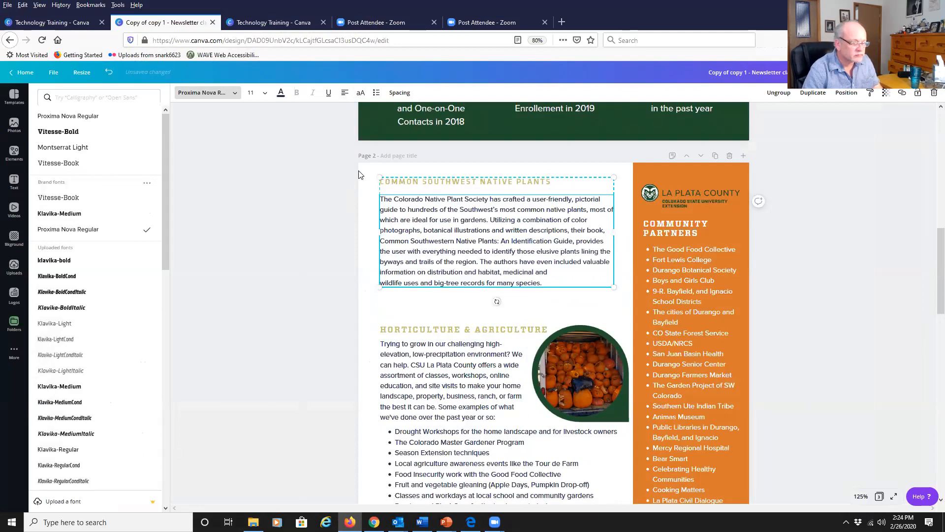
{"action": "key", "text": "Delete"}
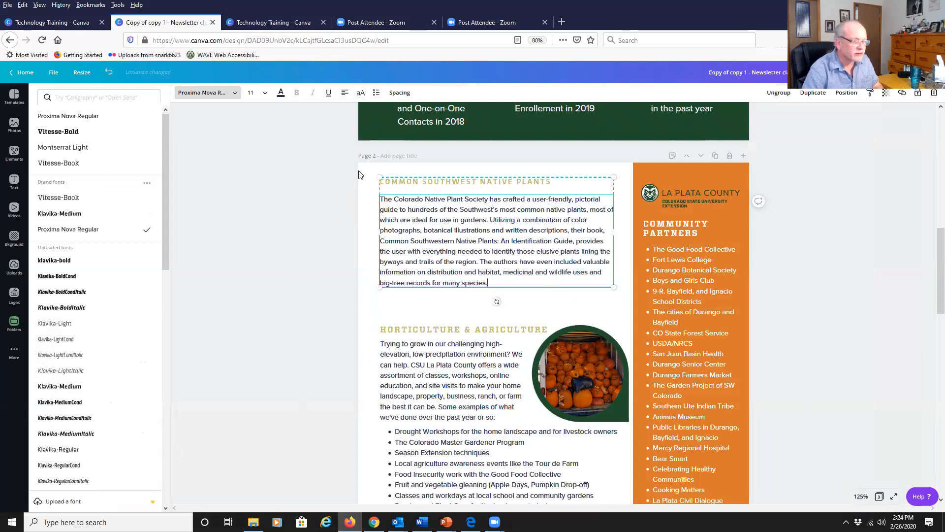
Move the Horticulture & Agriculture heading, its paragraph and the pumpkin image up beneath the pasted paragraph.
{"action": "left_click", "coordinate": [439, 239]}
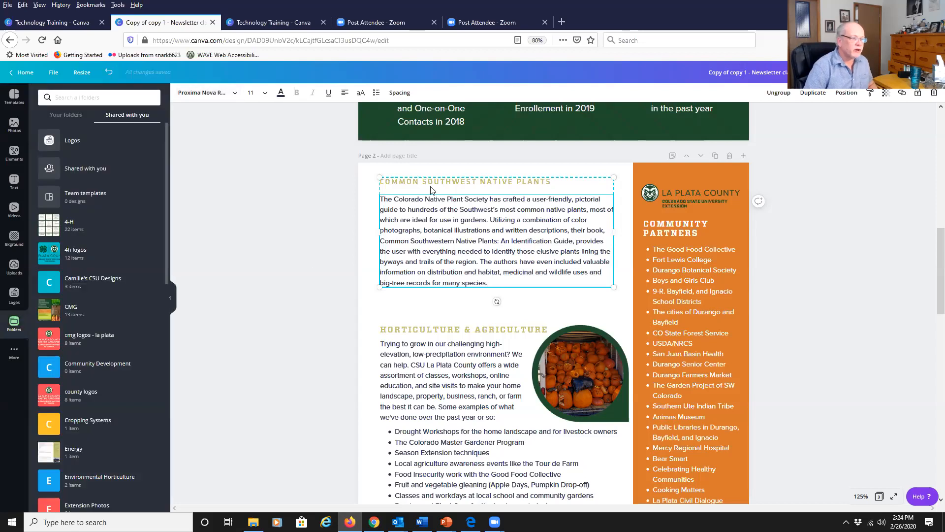
{"action": "left_click", "coordinate": [316, 321]}
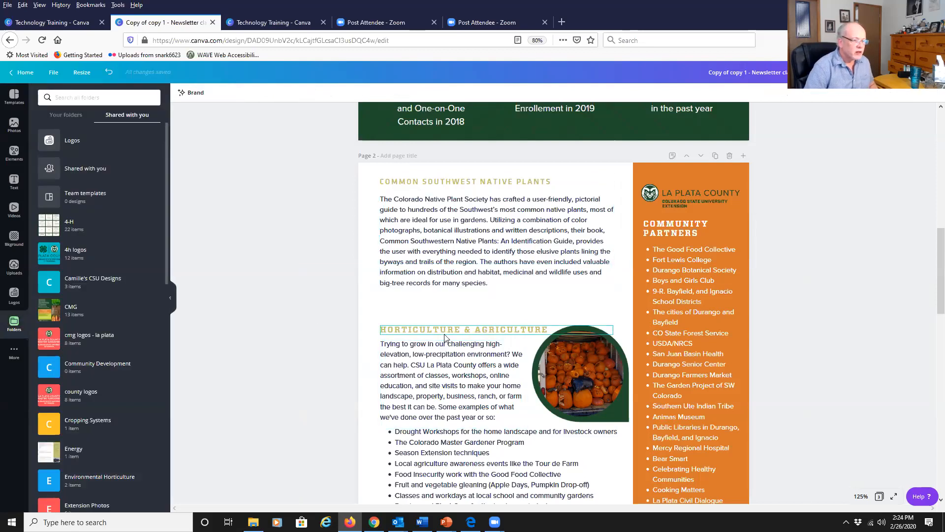
{"action": "left_click_drag", "start_coordinate": [445, 335], "coordinate": [444, 303]}
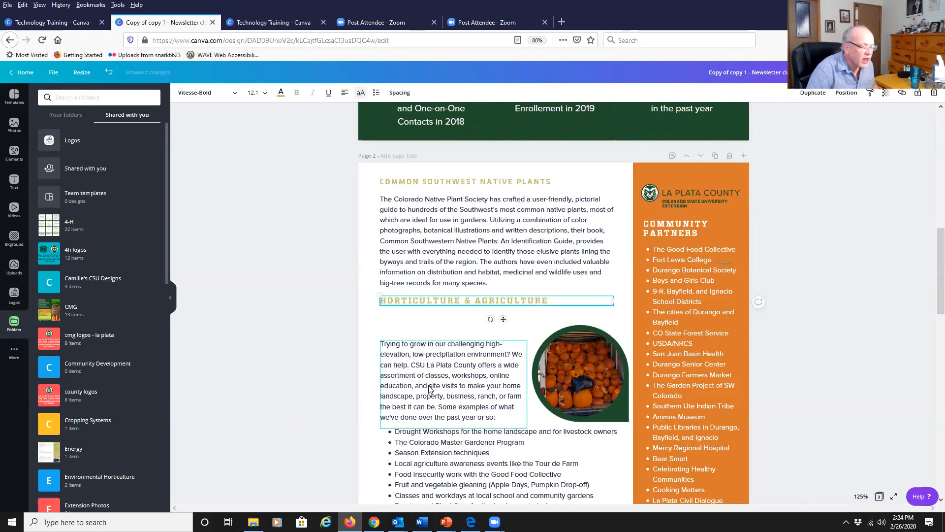
{"action": "left_click_drag", "start_coordinate": [435, 373], "coordinate": [439, 345]}
{"action": "mouse_move", "coordinate": [599, 381]}
{"action": "left_mouse_down"}
{"action": "mouse_move", "coordinate": [604, 361]}
{"action": "mouse_move", "coordinate": [596, 367]}
{"action": "left_mouse_up"}
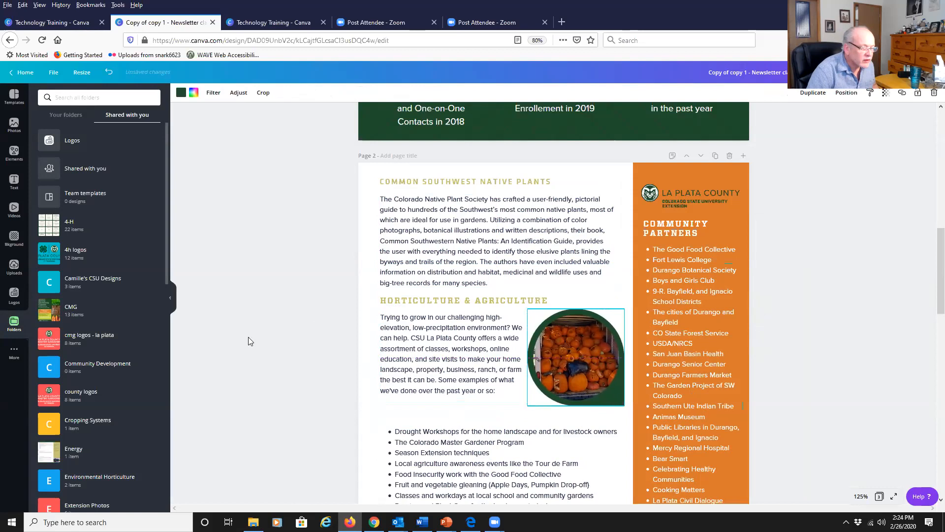
{"action": "left_click", "coordinate": [233, 338]}
Switch to the Word document, copy the CSU Lawncheck heading, and return to the Canva design.
{"action": "scroll", "coordinate": [413, 349], "scroll_direction": "down", "scroll_amount": 4}
{"action": "scroll", "coordinate": [559, 258], "scroll_direction": "up", "scroll_amount": 2}
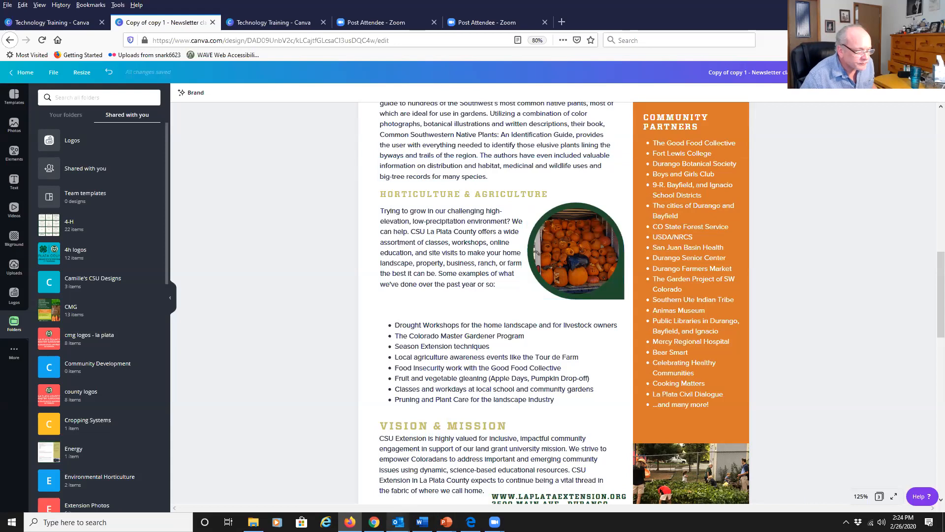
{"action": "mouse_move", "coordinate": [422, 521]}
{"action": "left_click", "coordinate": [423, 475]}
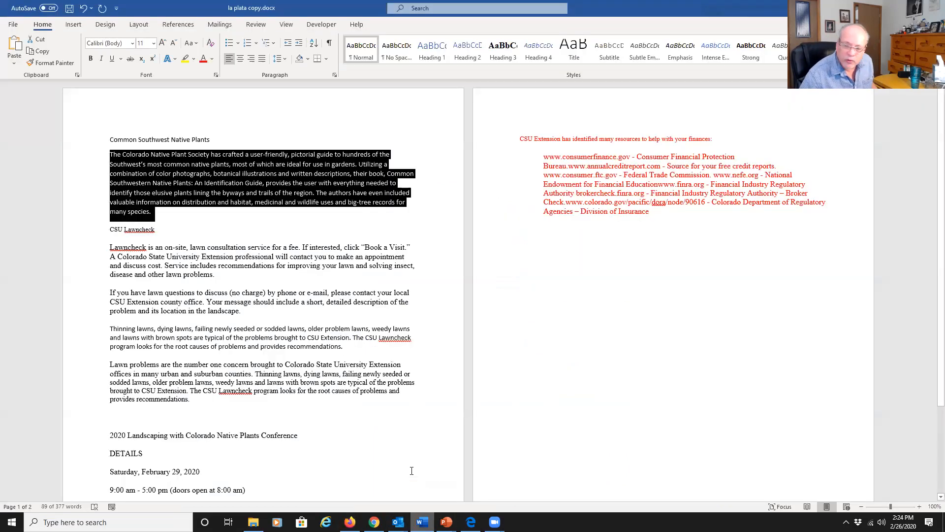
{"action": "left_click", "coordinate": [197, 321]}
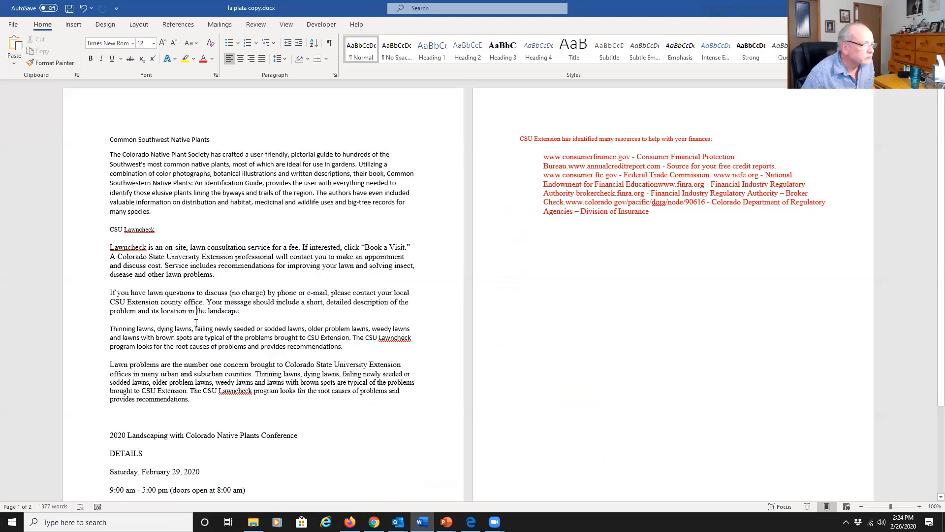
{"action": "left_click", "coordinate": [81, 229]}
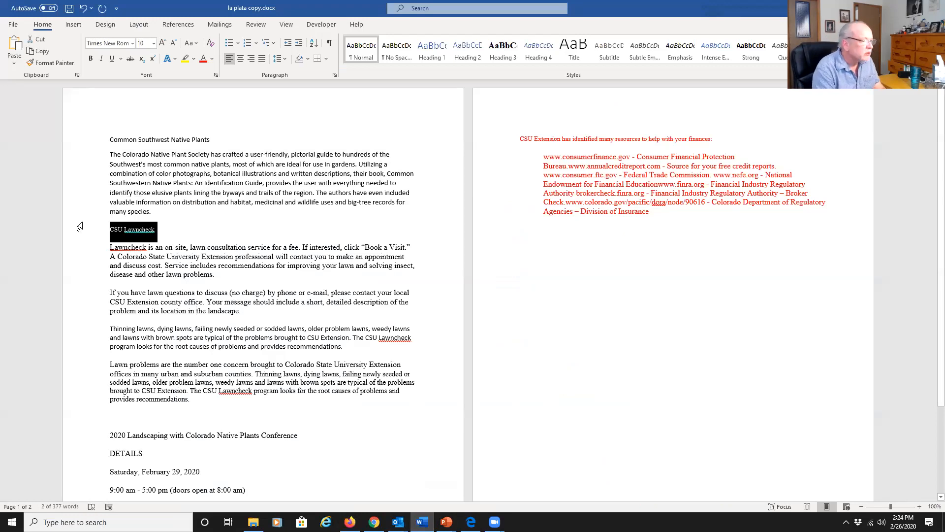
{"action": "left_click", "coordinate": [350, 521]}
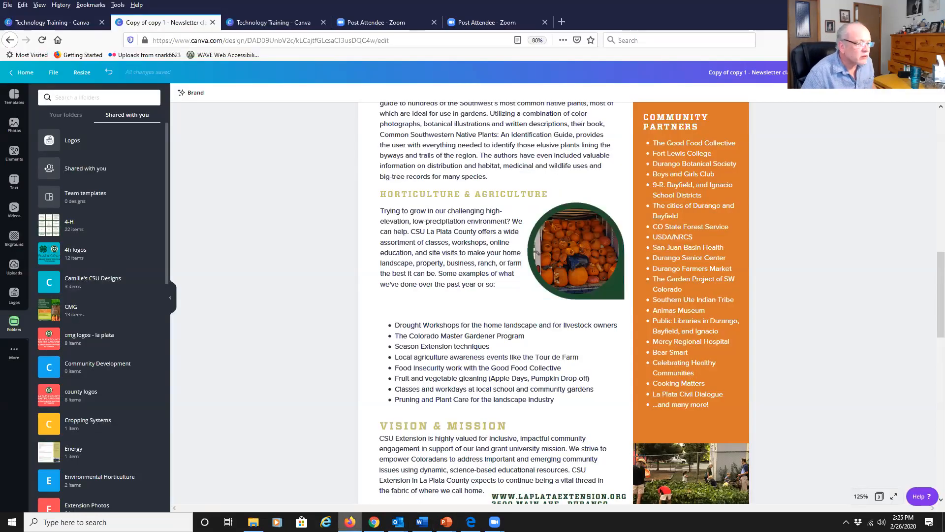
Replace the HORTICULTURE & AGRICULTURE heading with the copied CSU Lawncheck text and remove its line break.
{"action": "left_click", "coordinate": [550, 194]}
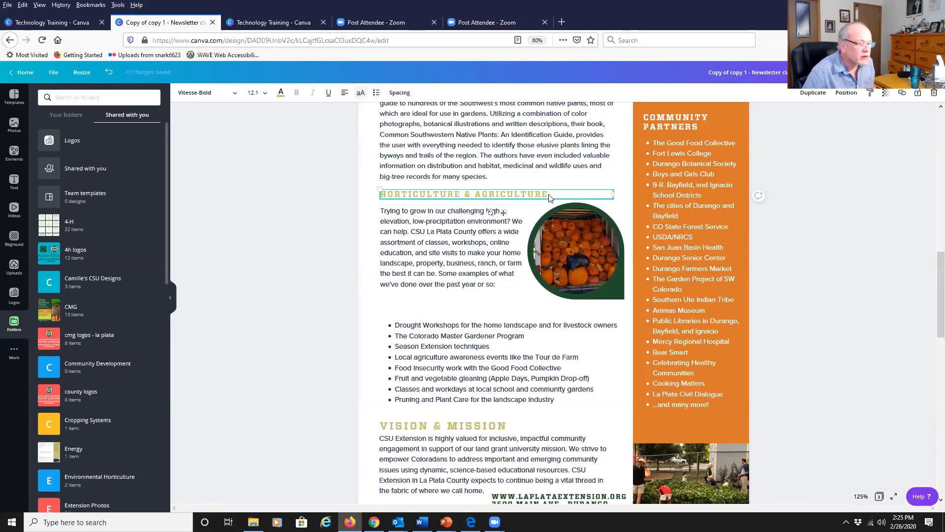
{"action": "left_click", "coordinate": [550, 194]}
{"action": "type", "text": "CSU LAWNCHECK"}
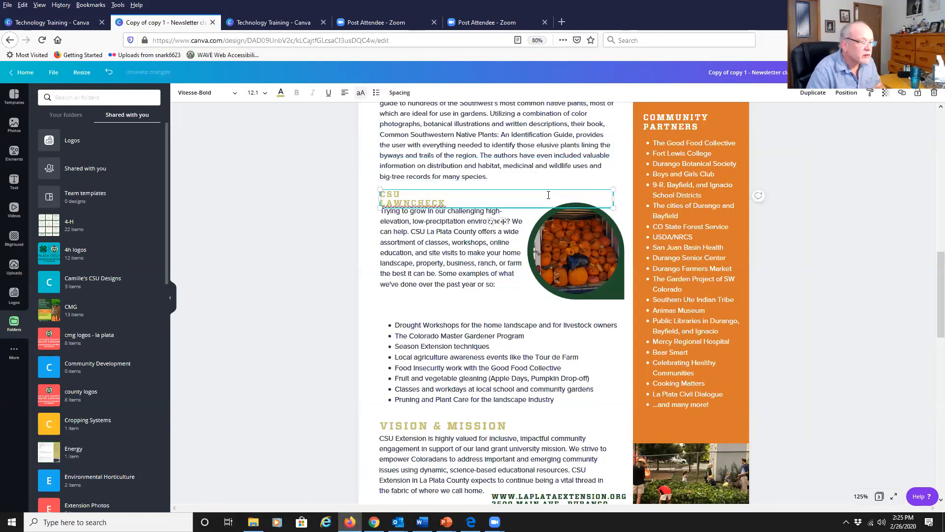
{"action": "key", "text": "Delete"}
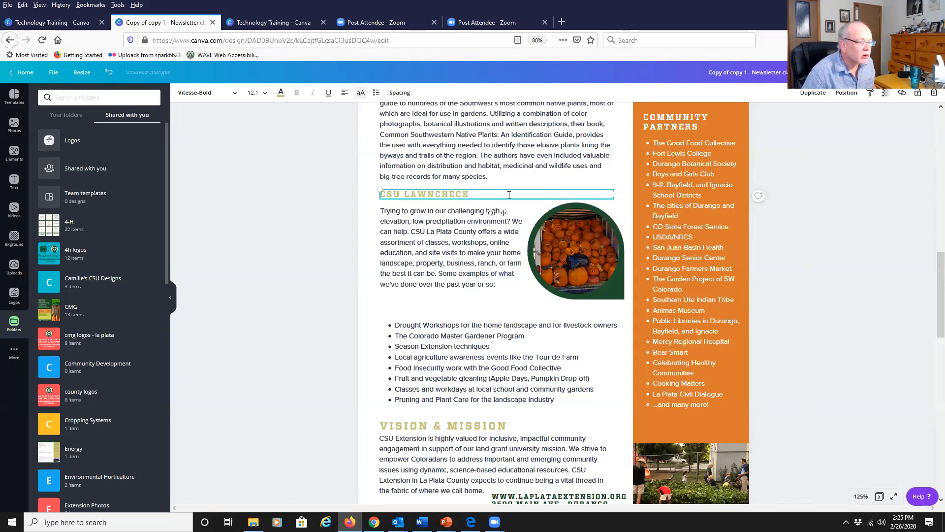
Select the whole CSU LAWNCHECK heading and set its font to Klavika-Medium.
{"action": "left_click_drag", "start_coordinate": [549, 195], "coordinate": [350, 195]}
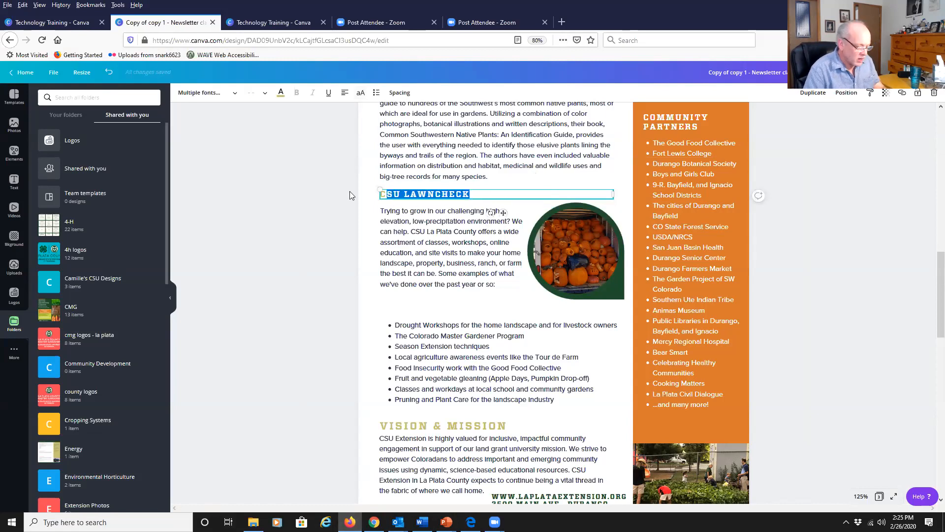
{"action": "left_click", "coordinate": [229, 96]}
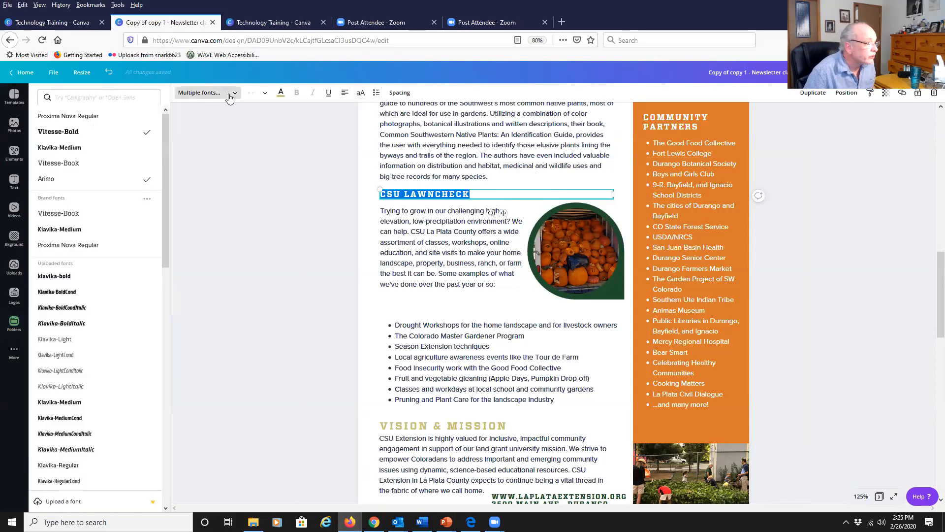
{"action": "left_click", "coordinate": [59, 229]}
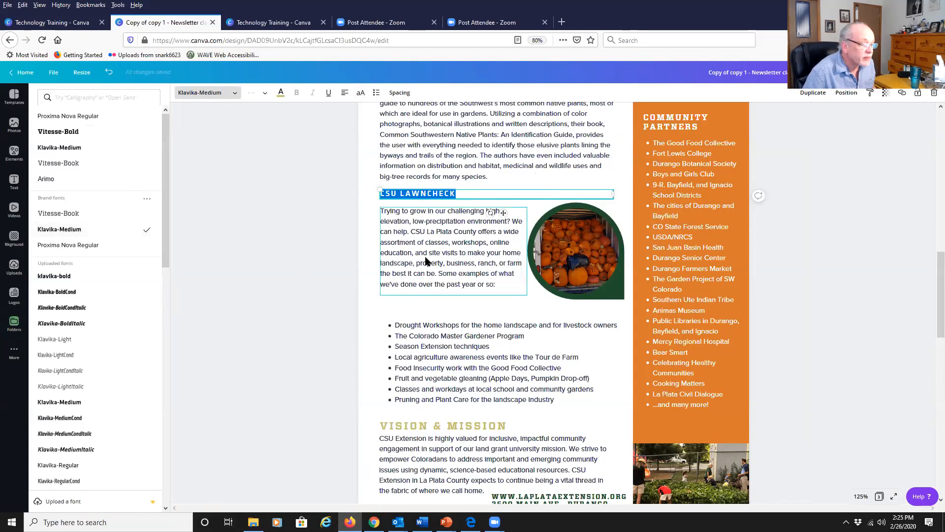
Copy the Lawncheck paragraph from the Word document and return to the Canva design.
{"action": "left_click", "coordinate": [428, 241]}
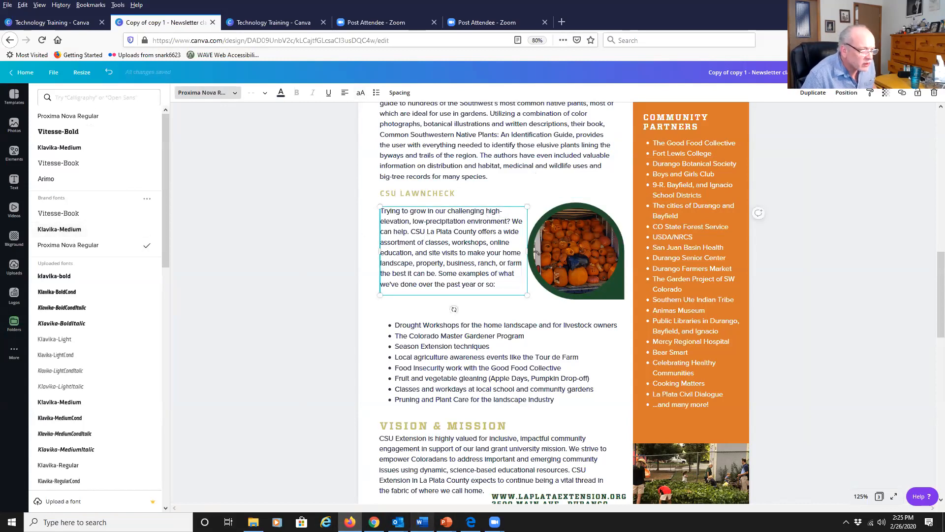
{"action": "key", "text": "alt+Tab"}
{"action": "left_click_drag", "start_coordinate": [226, 279], "coordinate": [110, 247]}
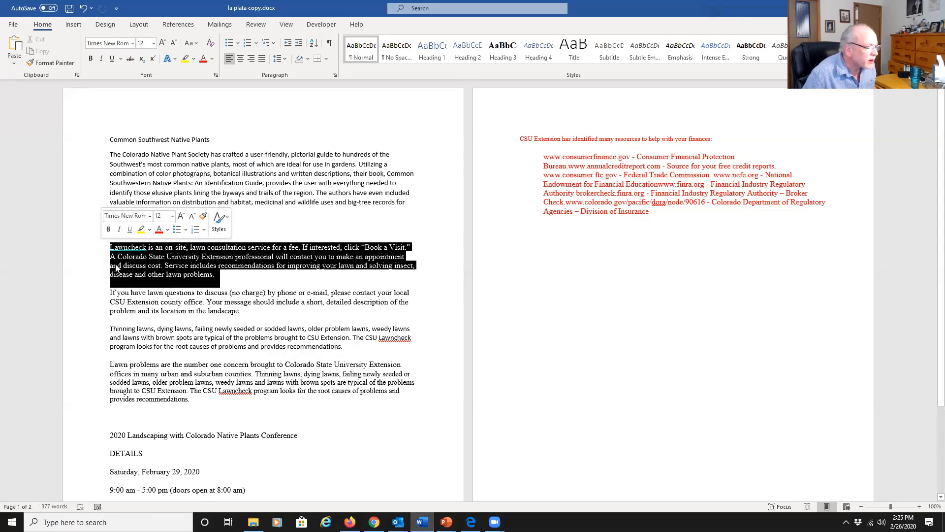
{"action": "right_click", "coordinate": [141, 259]}
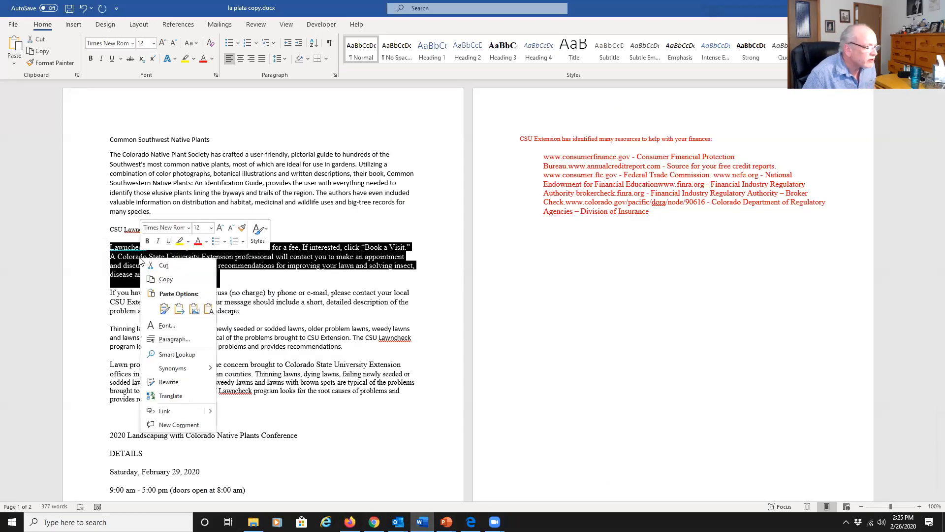
{"action": "left_click", "coordinate": [167, 280]}
{"action": "key", "text": "alt+Tab"}
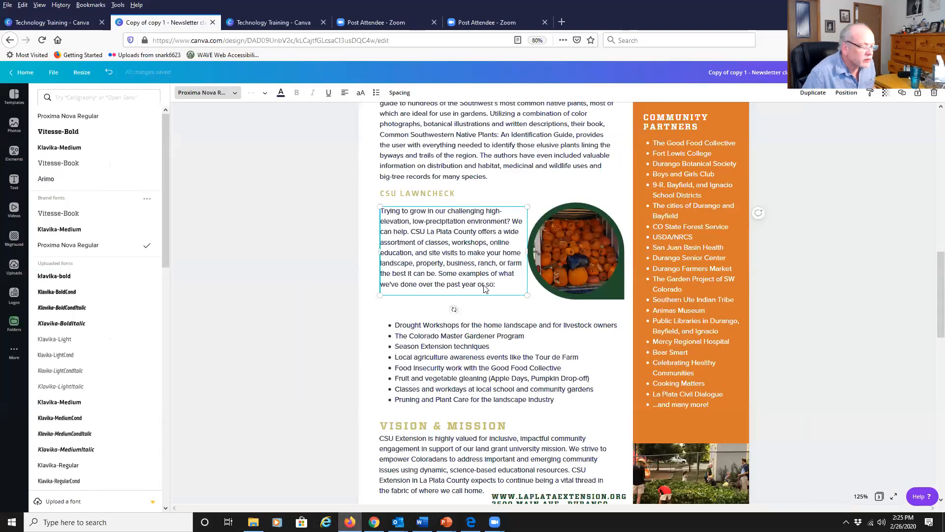
Replace the paragraph under CSU LAWNCHECK with the pasted Lawncheck text and remove its stray line breaks.
{"action": "triple_click", "coordinate": [509, 282]}
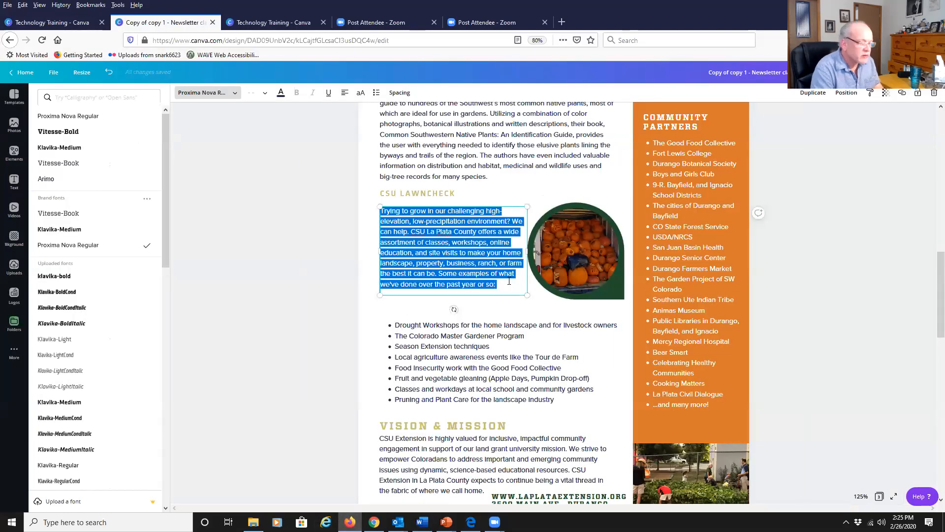
{"action": "key", "text": "ctrl+v"}
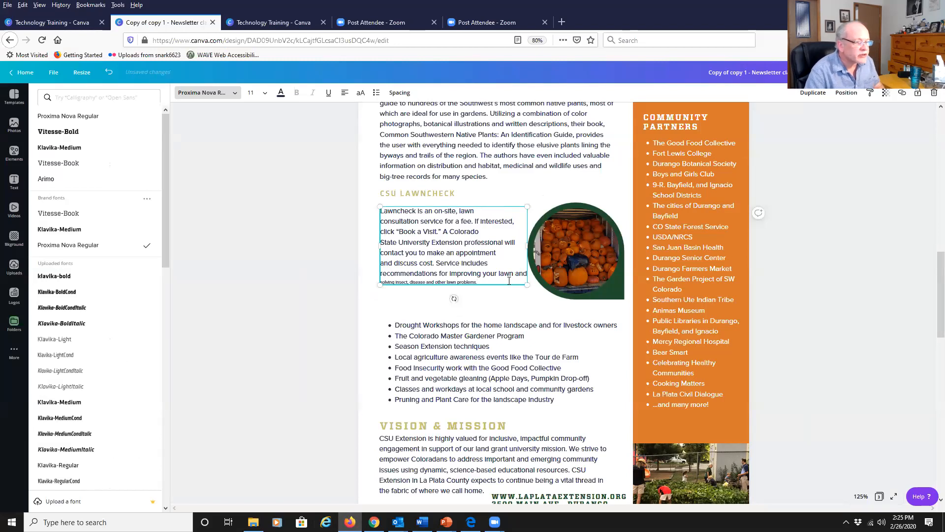
{"action": "key", "text": "Up"}
{"action": "key", "text": "Up"}
{"action": "key", "text": "Up"}
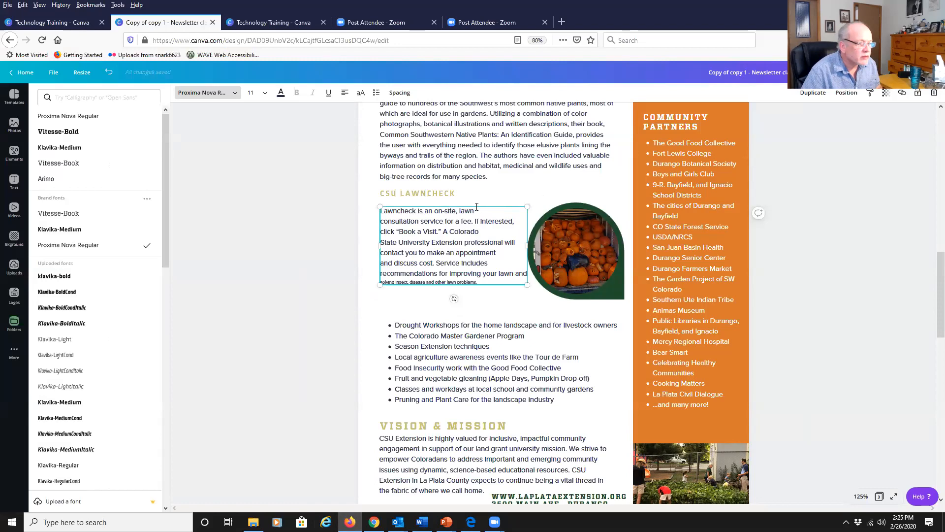
{"action": "key", "text": "Delete"}
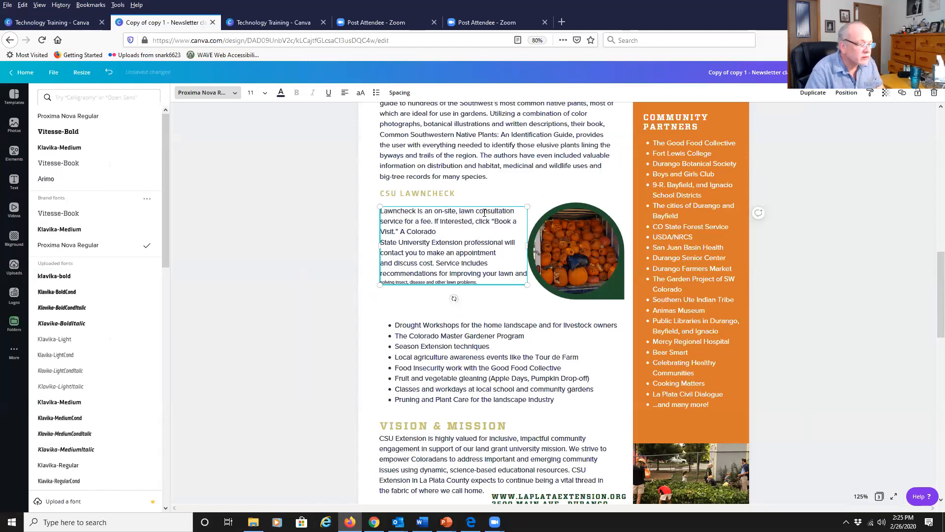
{"action": "key", "text": "Delete"}
{"action": "key", "text": "Delete"}
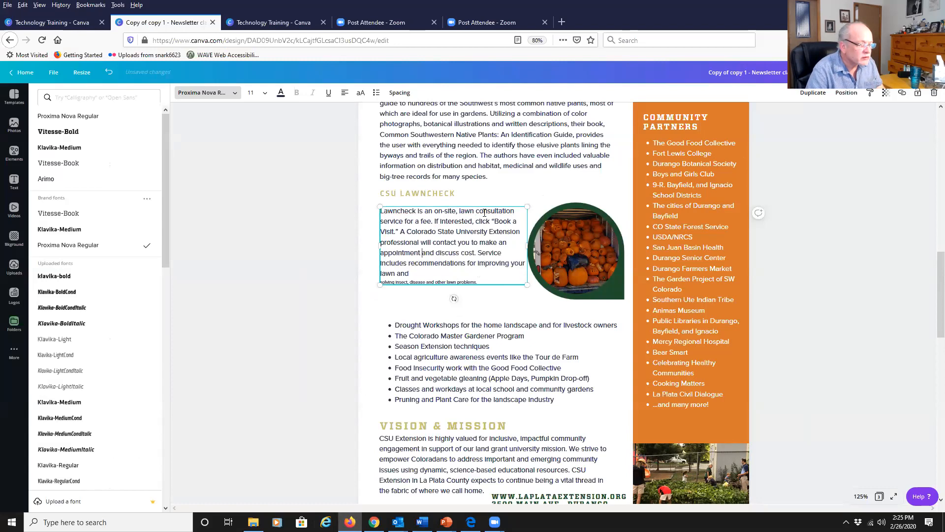
{"action": "key", "text": "Delete"}
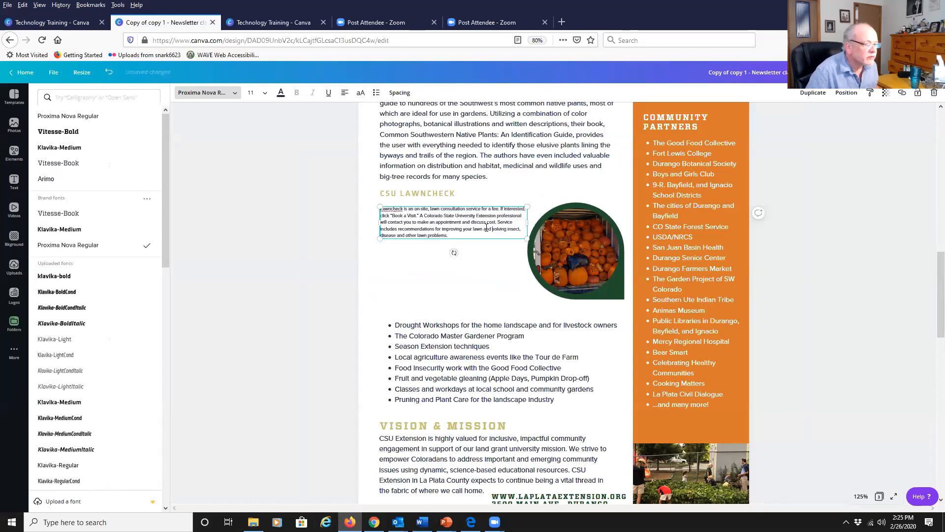
Select the Lawncheck paragraph and set its font size to 11.
{"action": "triple_click", "coordinate": [487, 228]}
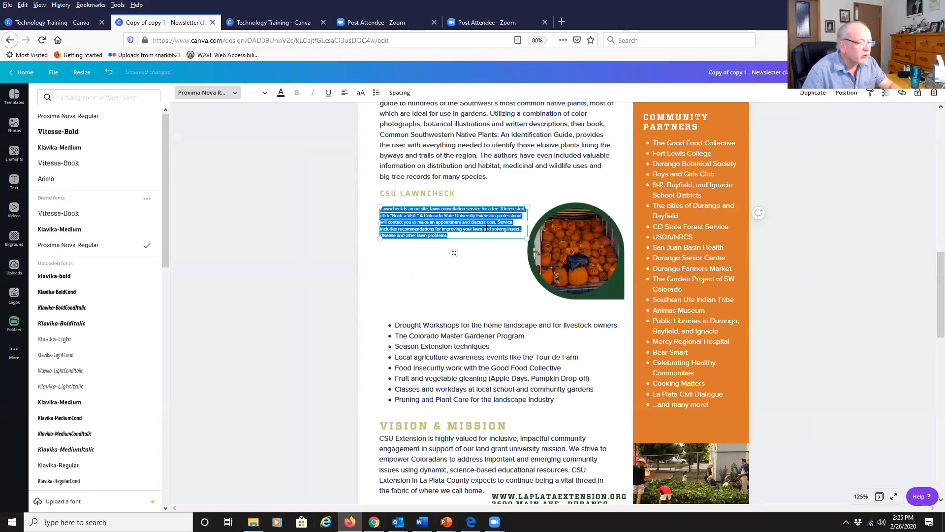
{"action": "left_click", "coordinate": [250, 92]}
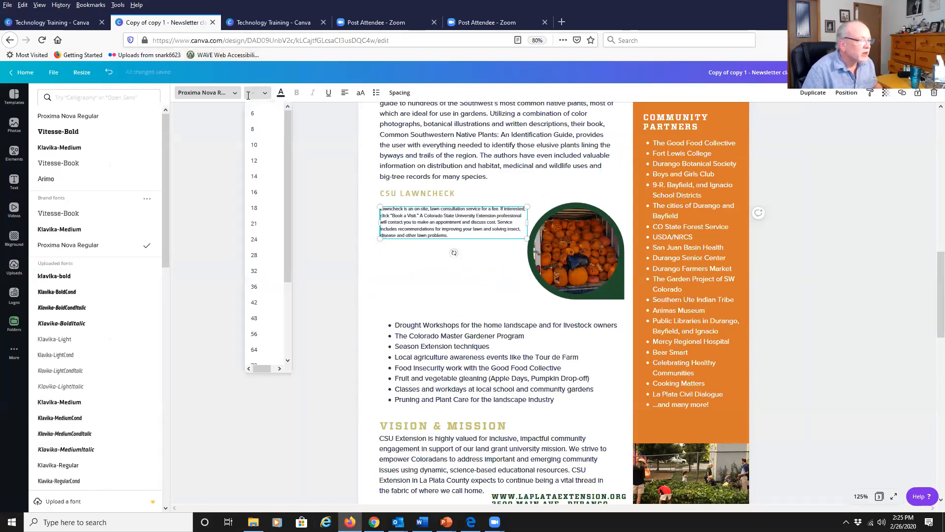
{"action": "type", "text": "11"}
{"action": "key", "text": "Return"}
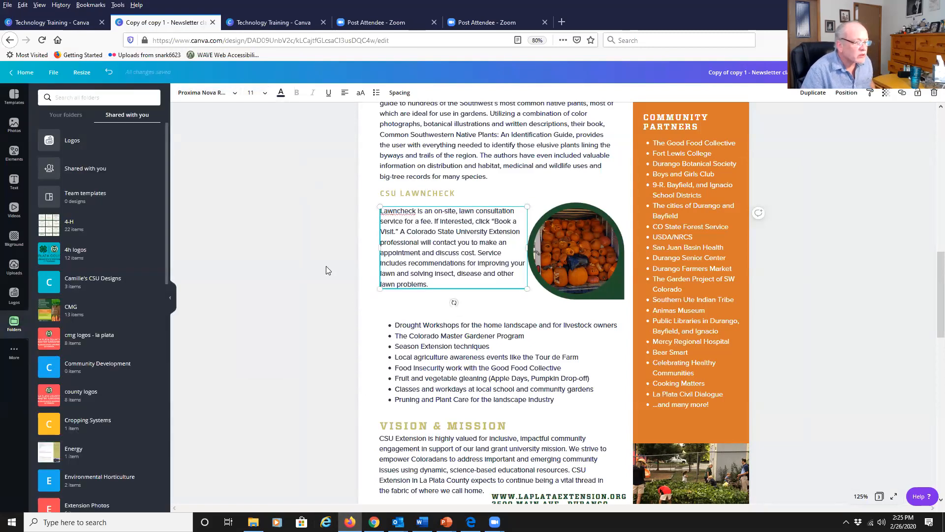
Delete the pumpkin photo and its circular frame beside the Lawncheck paragraph.
{"action": "left_click", "coordinate": [580, 263]}
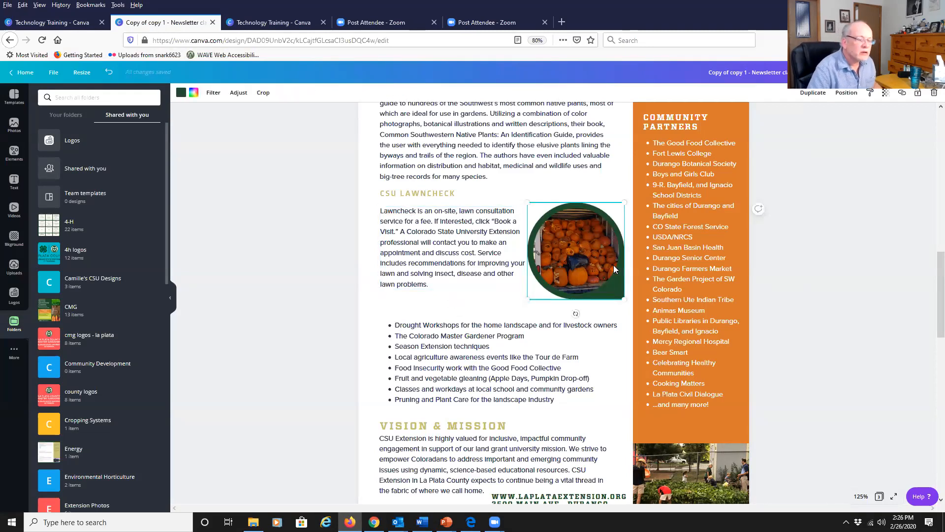
{"action": "key", "text": "Delete"}
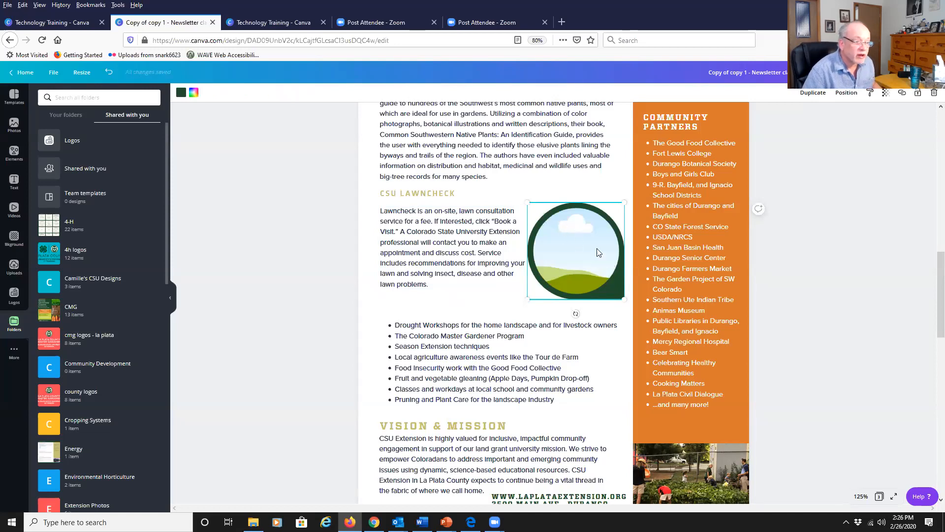
{"action": "key", "text": "Delete"}
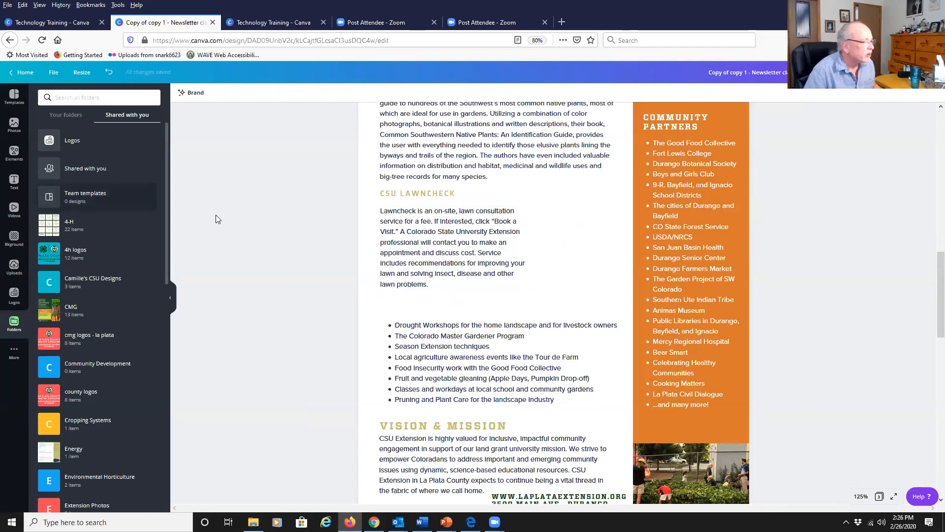
Upload the Untitled Lawncheck GIF from the canva webinar 2 folder and add it to the design.
{"action": "left_click", "coordinate": [14, 266]}
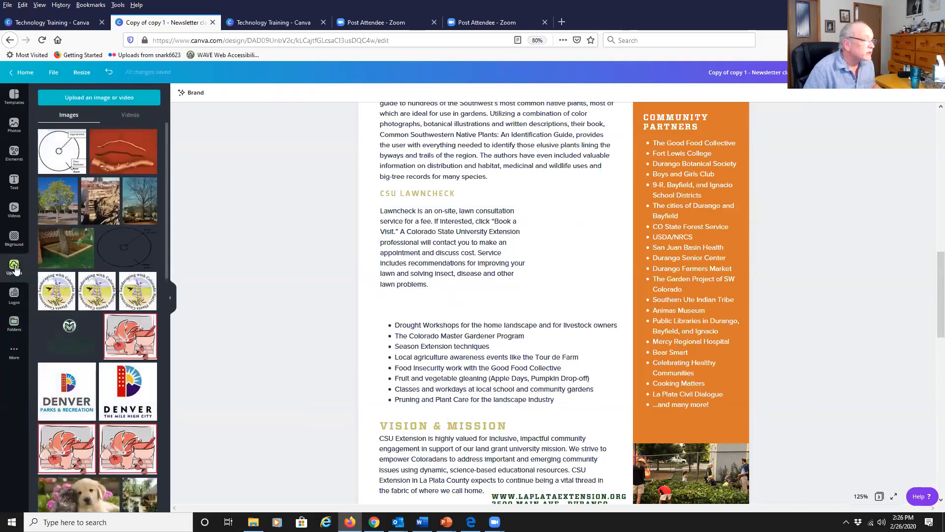
{"action": "left_click", "coordinate": [100, 97]}
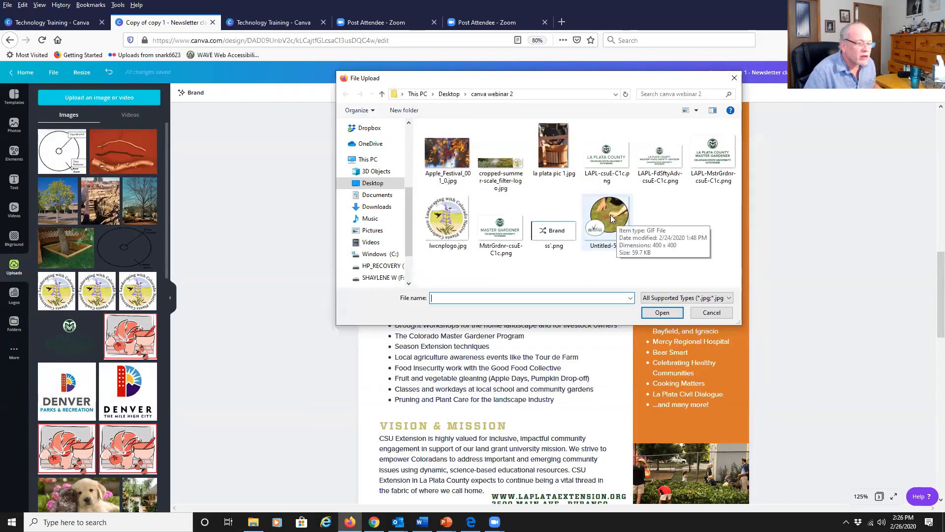
{"action": "double_click", "coordinate": [611, 215]}
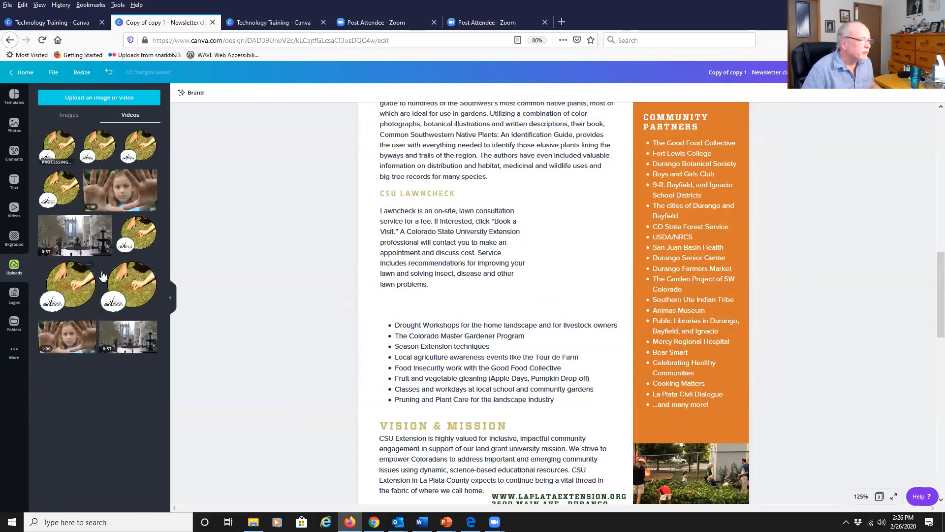
{"action": "left_click", "coordinate": [137, 152]}
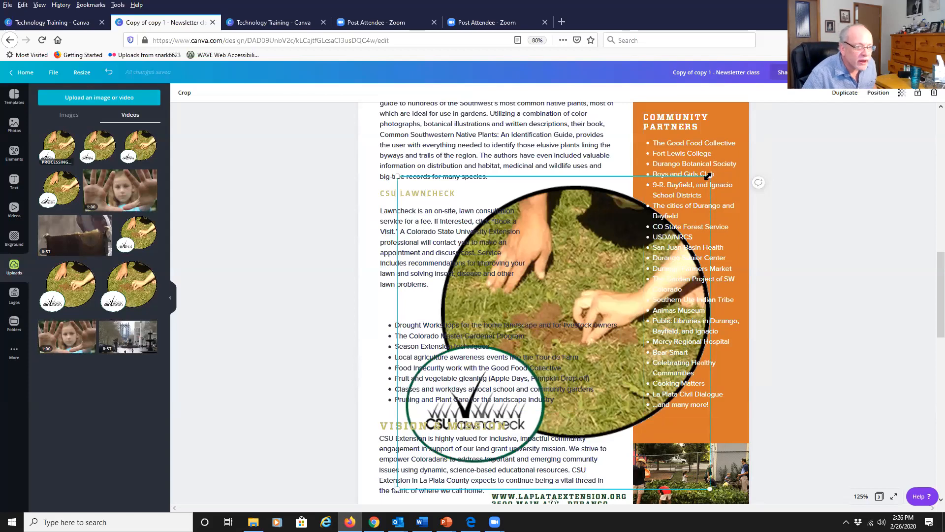
Shrink the Lawncheck GIF and place it beside the Lawncheck paragraph where the photo was.
{"action": "left_click_drag", "start_coordinate": [707, 174], "coordinate": [441, 356]}
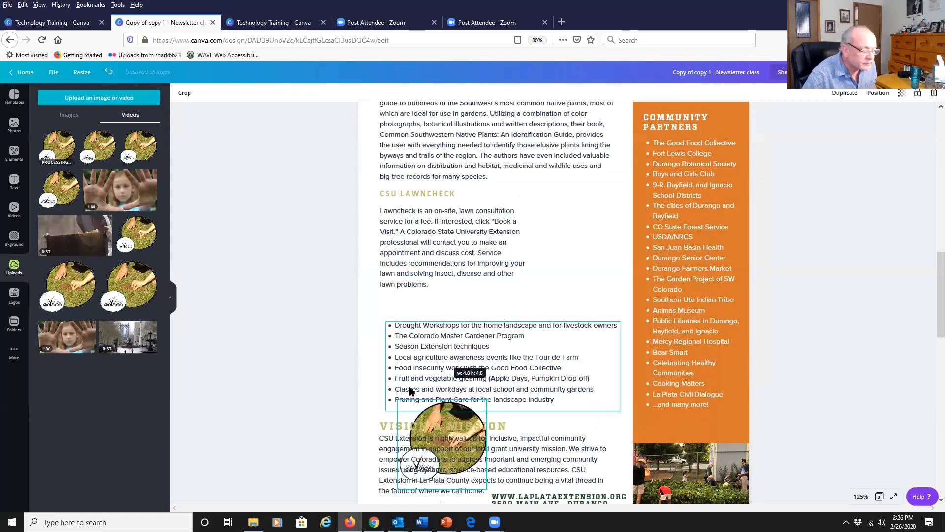
{"action": "left_click_drag", "start_coordinate": [413, 419], "coordinate": [544, 221]}
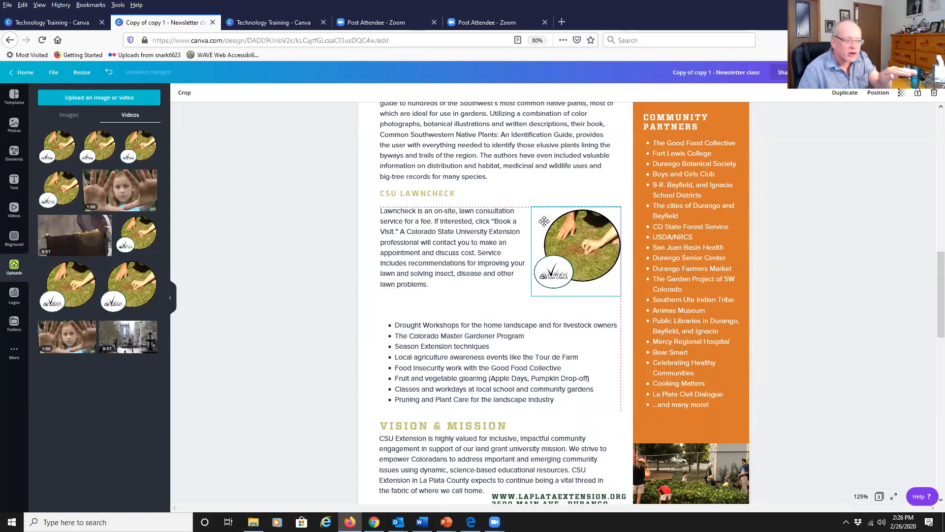
{"action": "left_click_drag", "start_coordinate": [544, 221], "coordinate": [544, 221]}
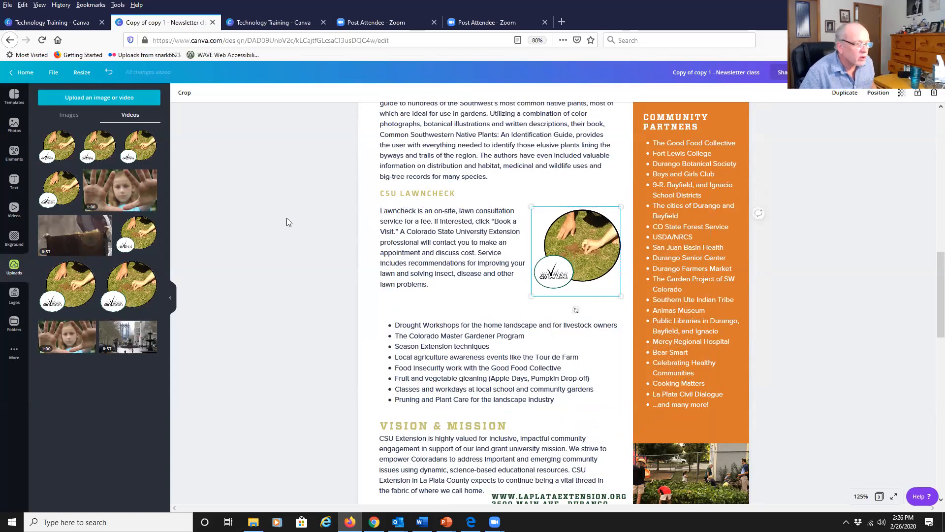
{"action": "left_click", "coordinate": [279, 324]}
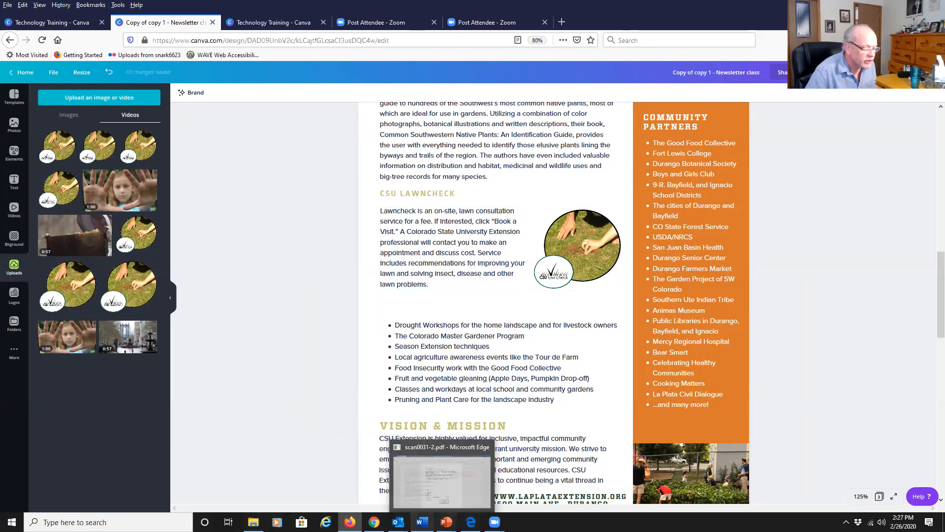
Copy the three lawn-problem paragraphs below the Lawncheck text in the Word document and return to the Canva design.
{"action": "left_click", "coordinate": [433, 473]}
{"action": "left_click", "coordinate": [198, 398]}
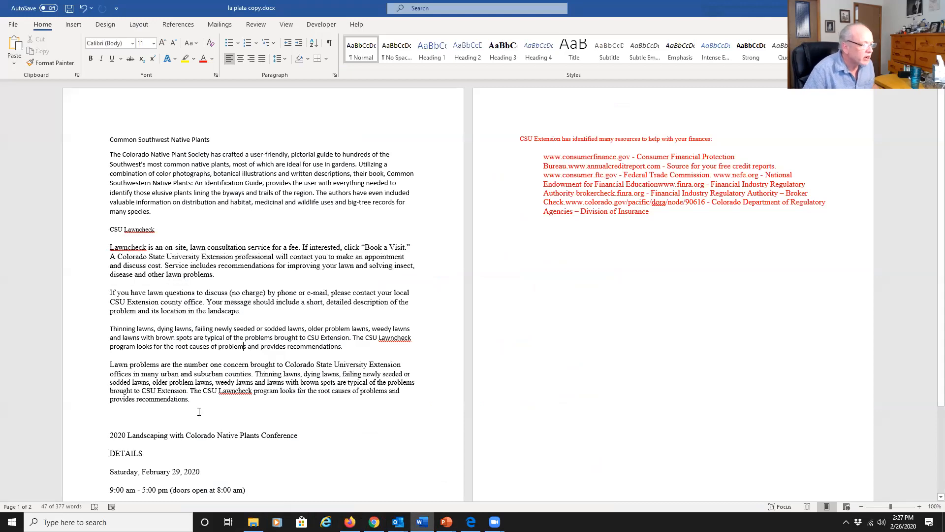
{"action": "left_click_drag", "start_coordinate": [193, 408], "coordinate": [105, 296]}
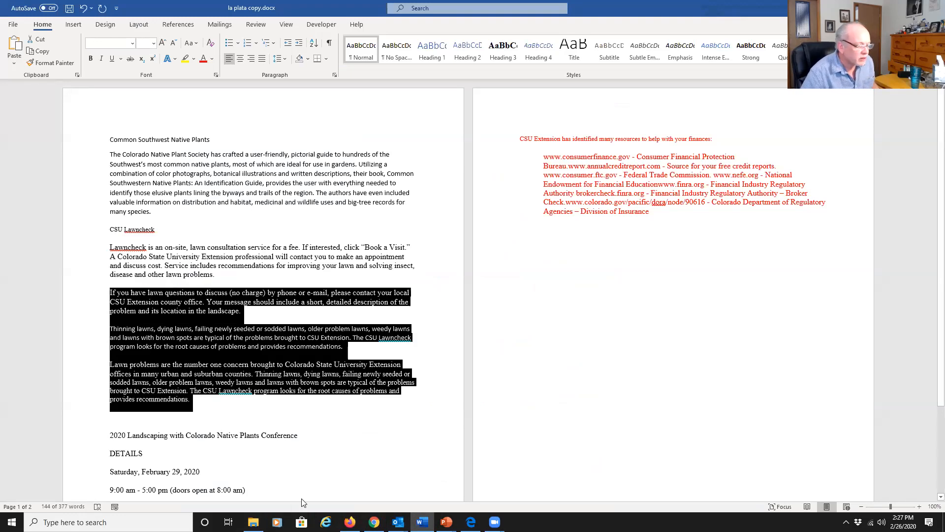
{"action": "left_click", "coordinate": [349, 522]}
Select the bulleted list under the Lawncheck section, remove its bullets, and paste the copied paragraphs over it.
{"action": "left_click", "coordinate": [466, 372]}
{"action": "left_click_drag", "start_coordinate": [573, 397], "coordinate": [372, 322]}
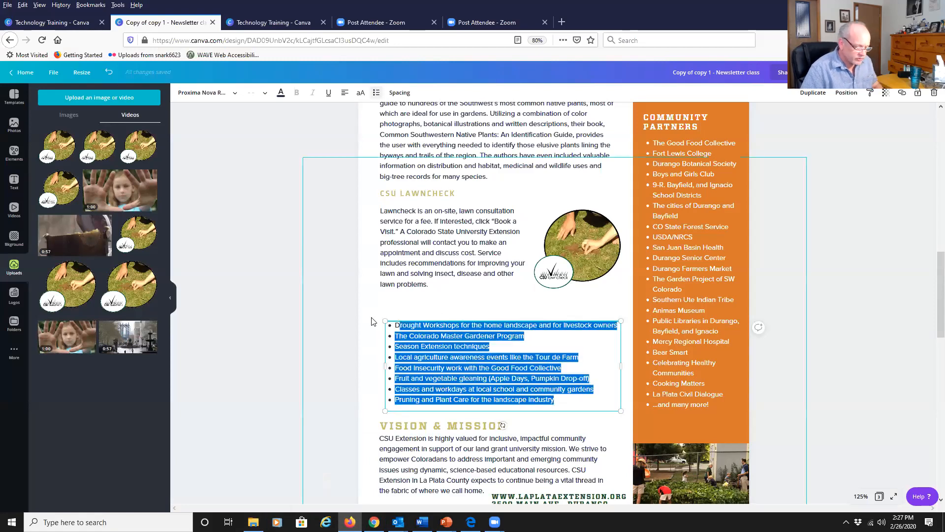
{"action": "key", "text": "ctrl+a"}
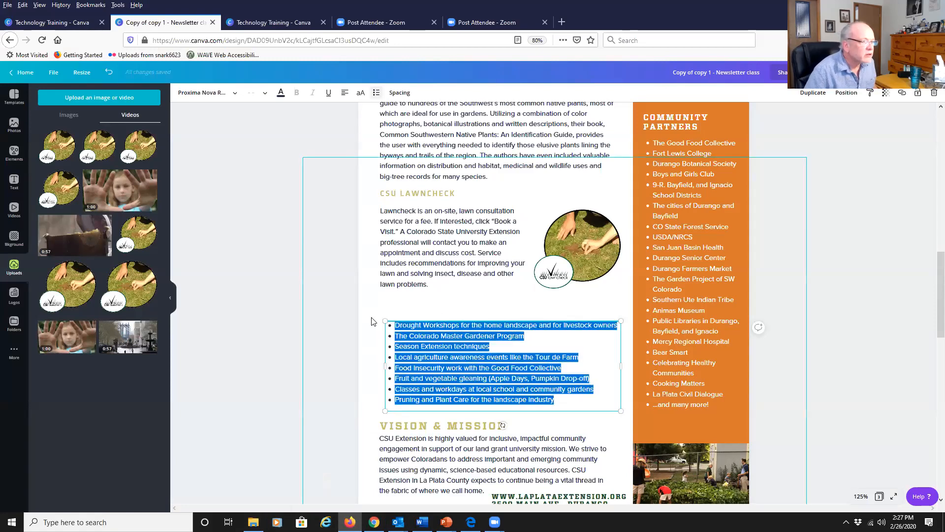
{"action": "left_click", "coordinate": [376, 95]}
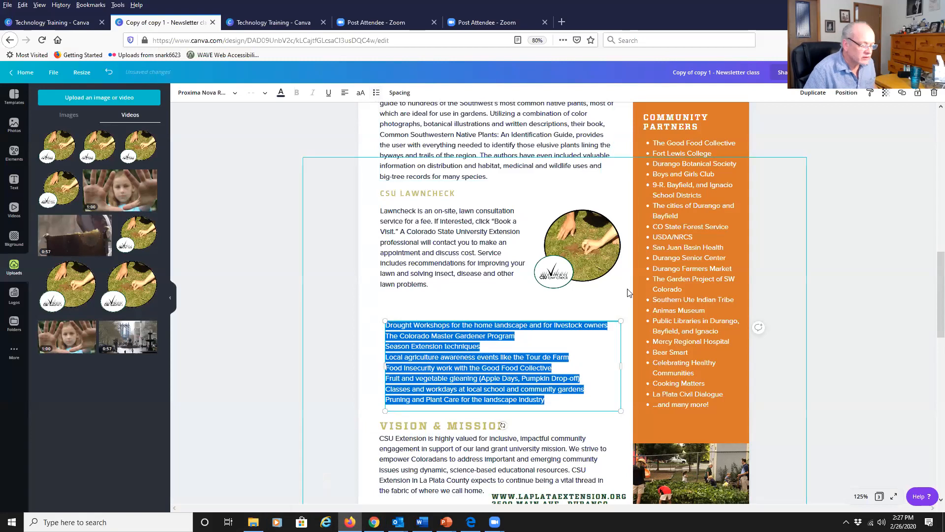
{"action": "key", "text": "ctrl+v"}
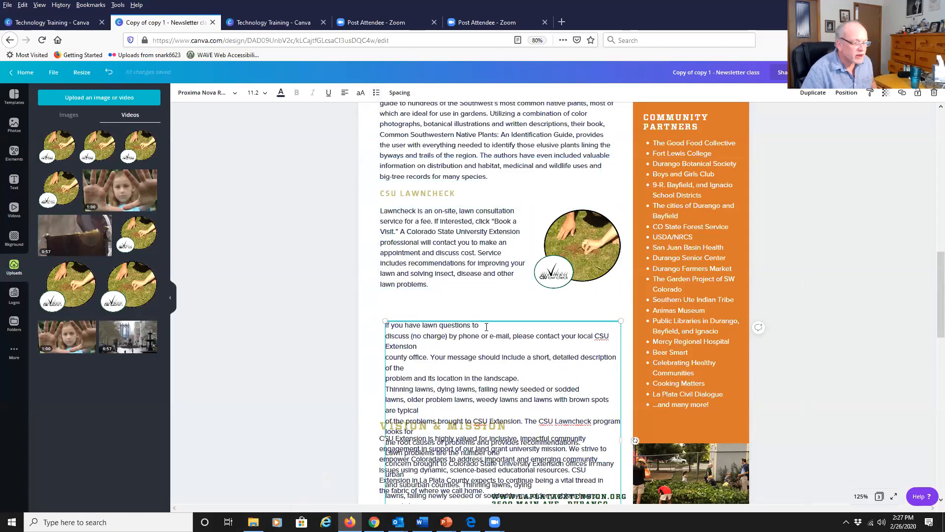
Remove the stray line breaks inside the pasted lawn-problem paragraphs.
{"action": "key", "text": "Delete"}
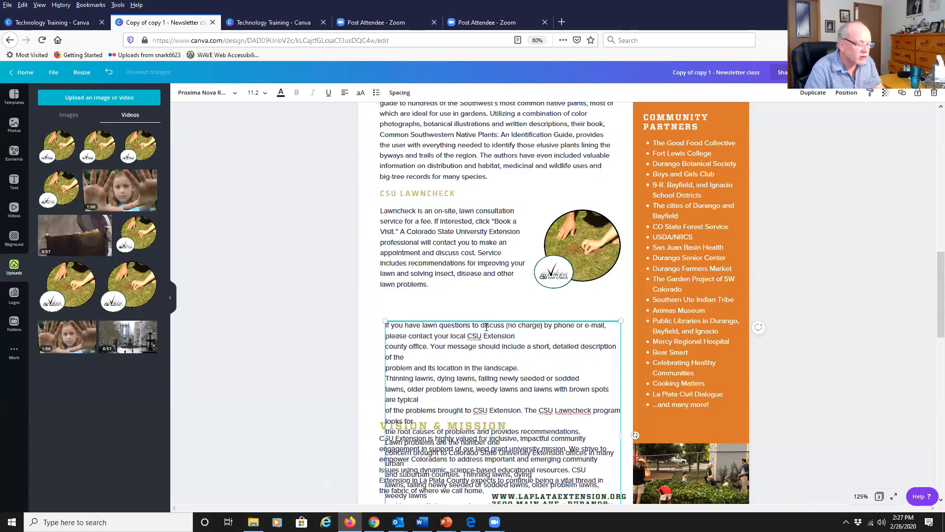
{"action": "key", "text": "Down"}
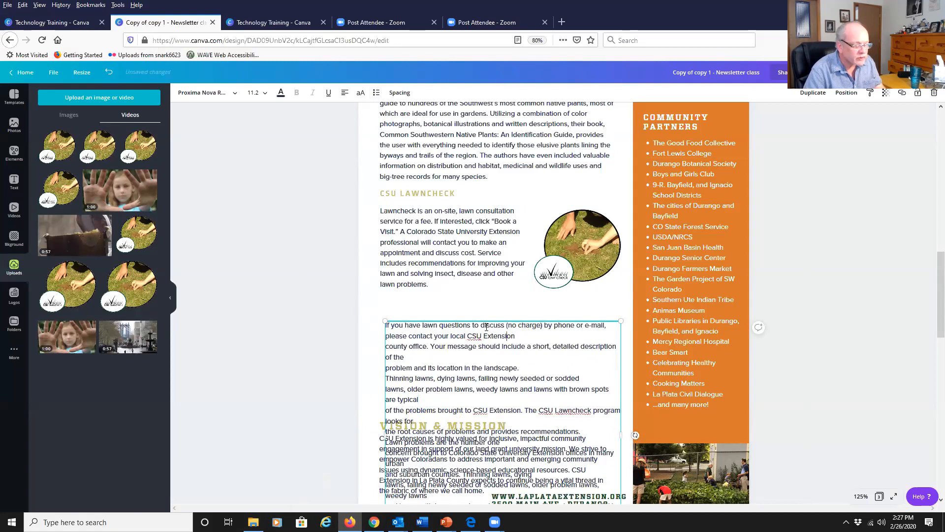
{"action": "key", "text": "Delete"}
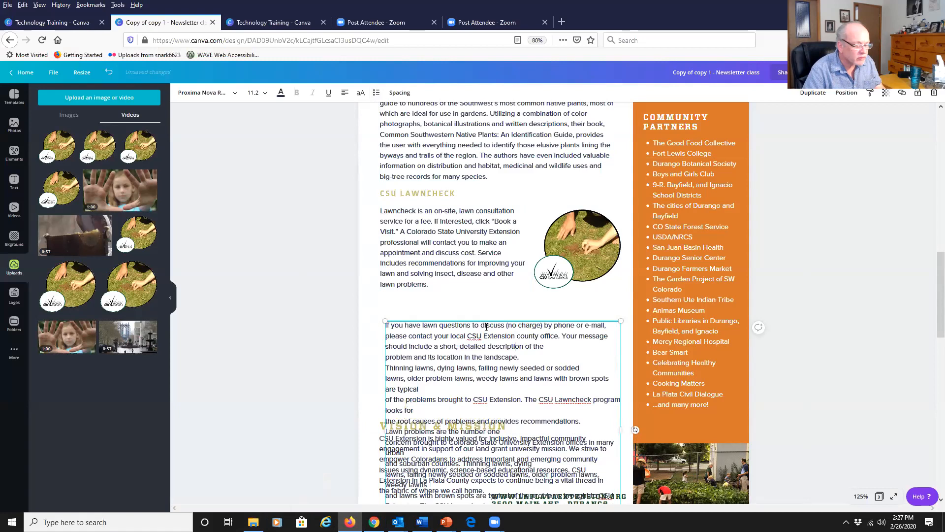
{"action": "key", "text": "Right"}
{"action": "key", "text": "Delete"}
{"action": "key", "text": "Delete"}
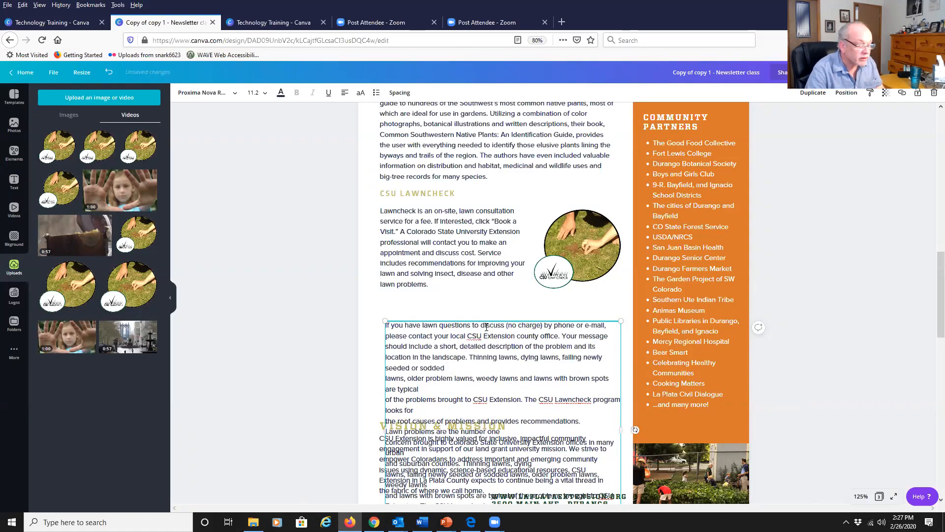
{"action": "key", "text": "Delete"}
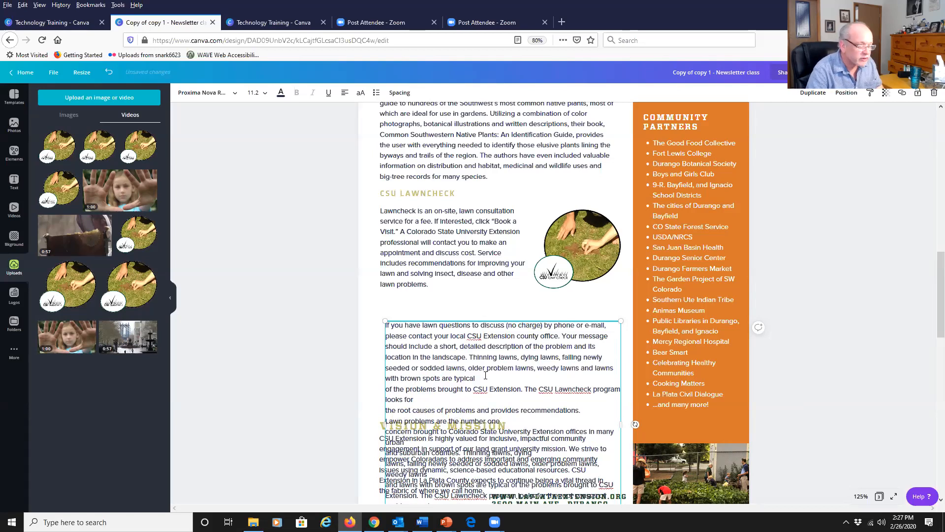
{"action": "key", "text": "Delete"}
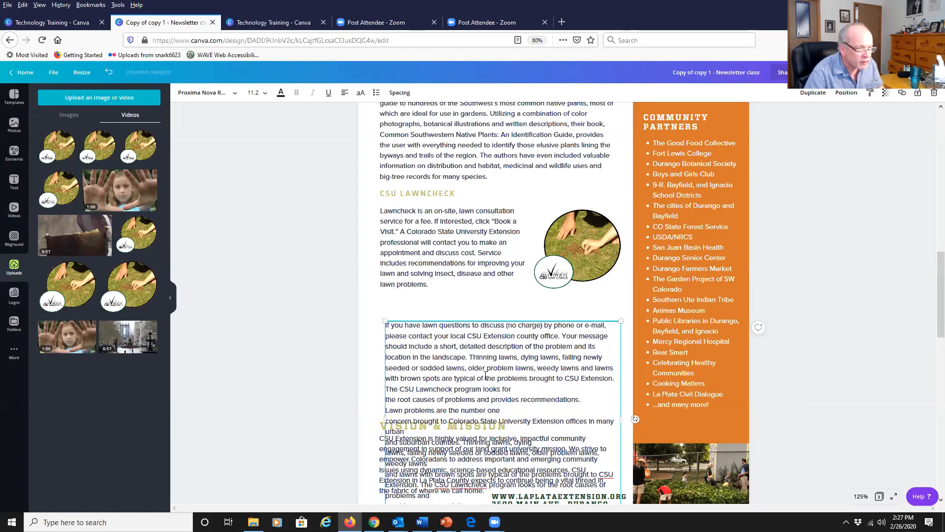
{"action": "key", "text": "Delete"}
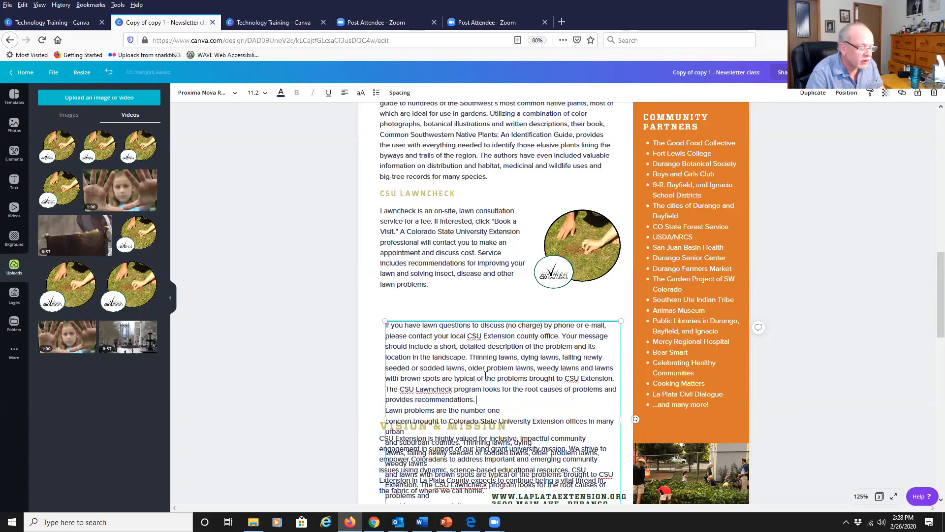
{"action": "key", "text": "Delete"}
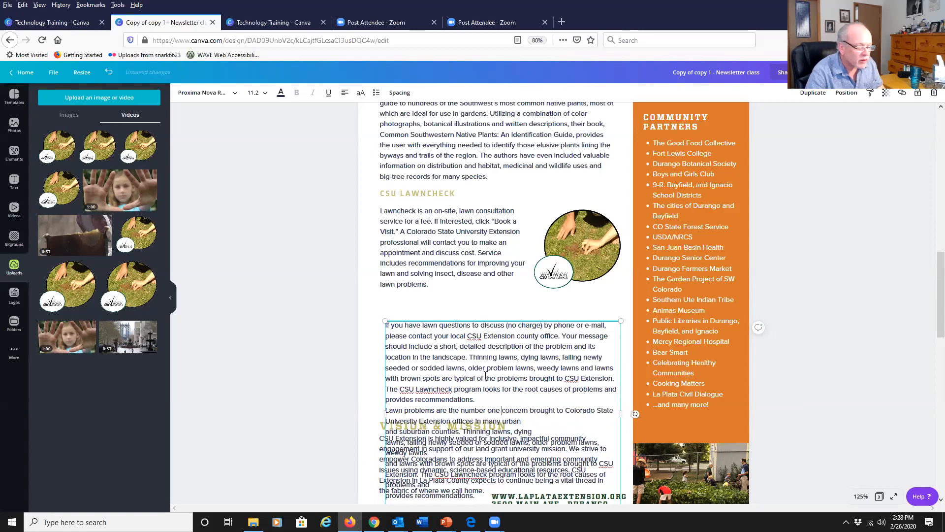
{"action": "key", "text": "Delete"}
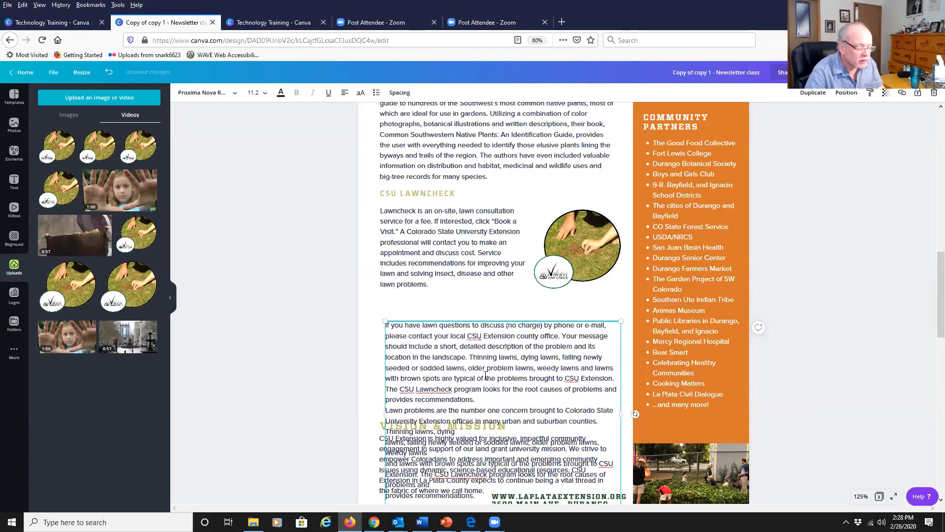
{"action": "key", "text": "Delete"}
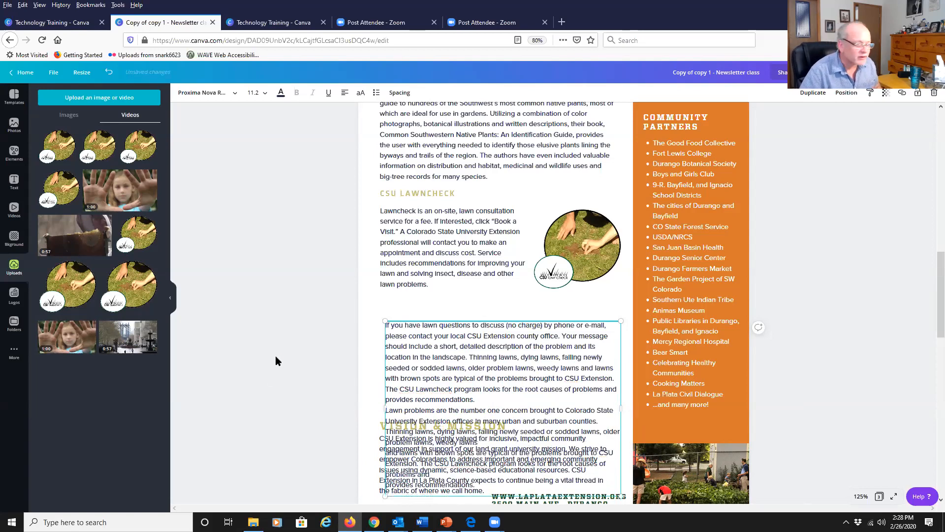
Delete the VISION & MISSION heading and its paragraph.
{"action": "left_click_drag", "start_coordinate": [441, 358], "coordinate": [325, 222]}
{"action": "scroll", "coordinate": [424, 344], "scroll_direction": "down", "scroll_amount": 2}
{"action": "left_click", "coordinate": [427, 347]}
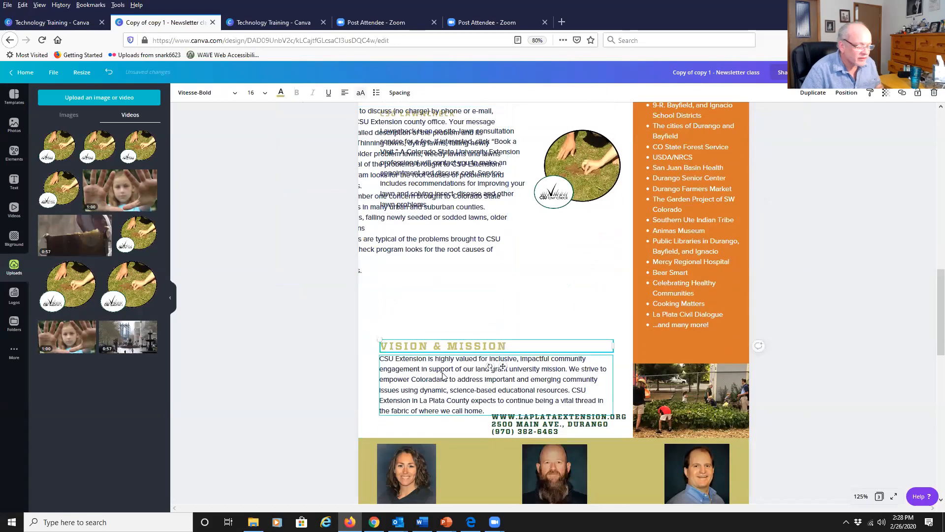
{"action": "key", "text": "Delete"}
{"action": "left_click", "coordinate": [433, 388]}
{"action": "key", "text": "Delete"}
{"action": "key", "text": "Delete"}
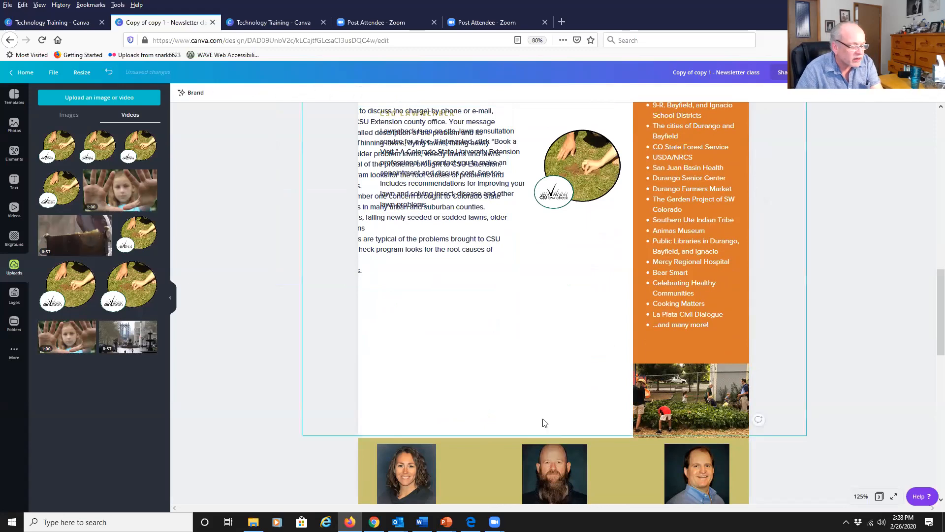
Move the pasted text box up below the Lawncheck paragraph and remove a line break near its end.
{"action": "left_click_drag", "start_coordinate": [482, 281], "coordinate": [591, 384]}
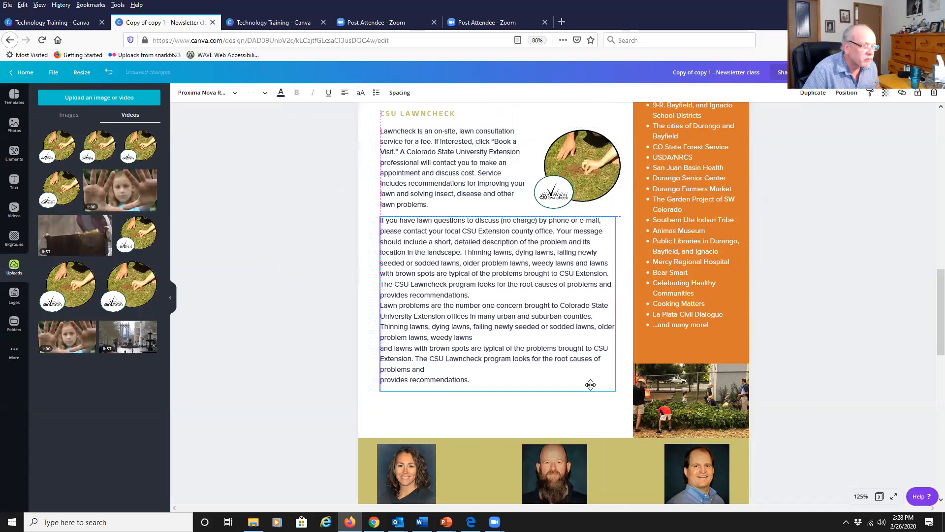
{"action": "left_click", "coordinate": [497, 295]}
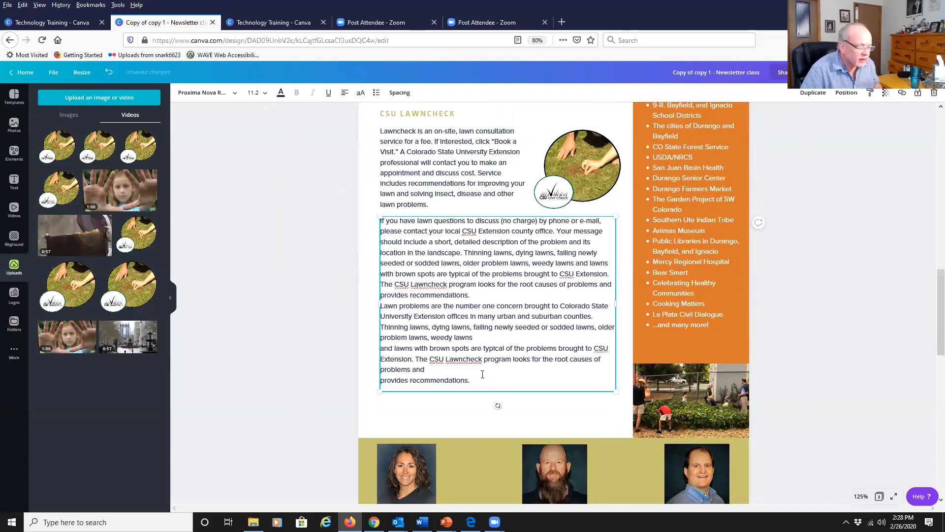
{"action": "key", "text": "Delete"}
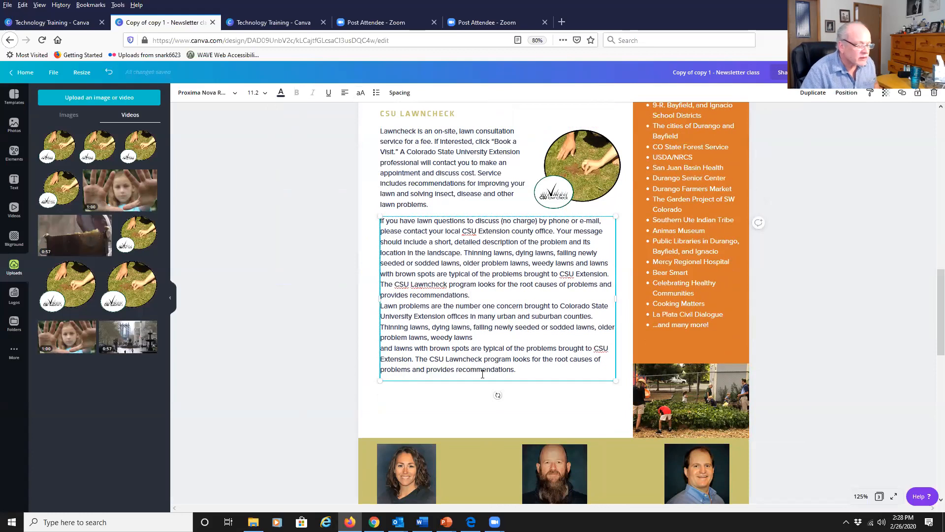
Nudge the pasted text box upward in small steps so it sits just below the Lawncheck paragraph, then deselect it.
{"action": "left_click", "coordinate": [417, 161]}
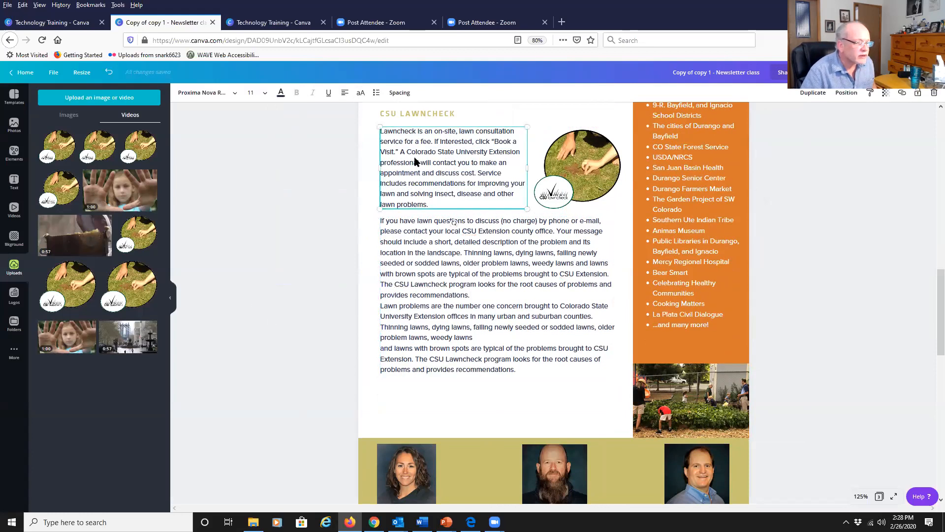
{"action": "left_click", "coordinate": [446, 246]}
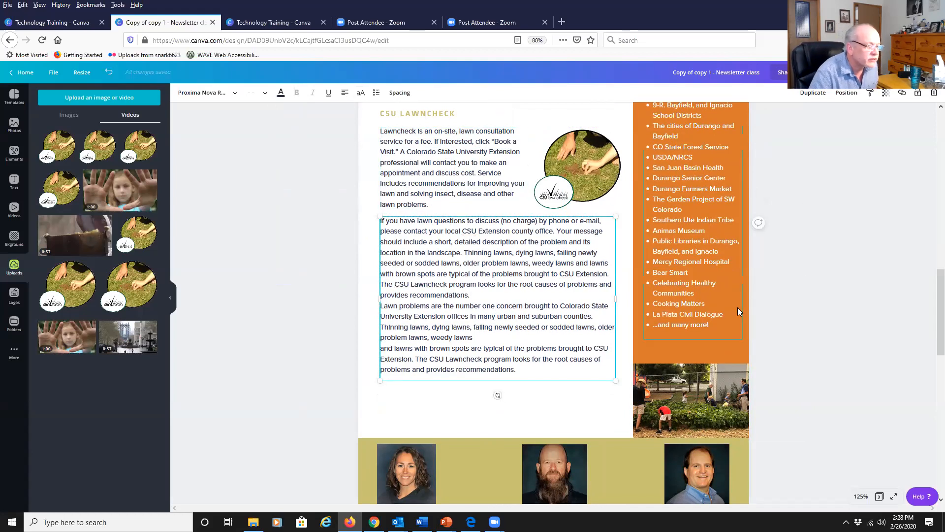
{"action": "key", "text": "Up"}
{"action": "key", "text": "Up"}
{"action": "key", "text": "Up"}
{"action": "key", "text": "Up"}
{"action": "key", "text": "Up"}
{"action": "key", "text": "Up"}
{"action": "key", "text": "Up"}
{"action": "key", "text": "Up"}
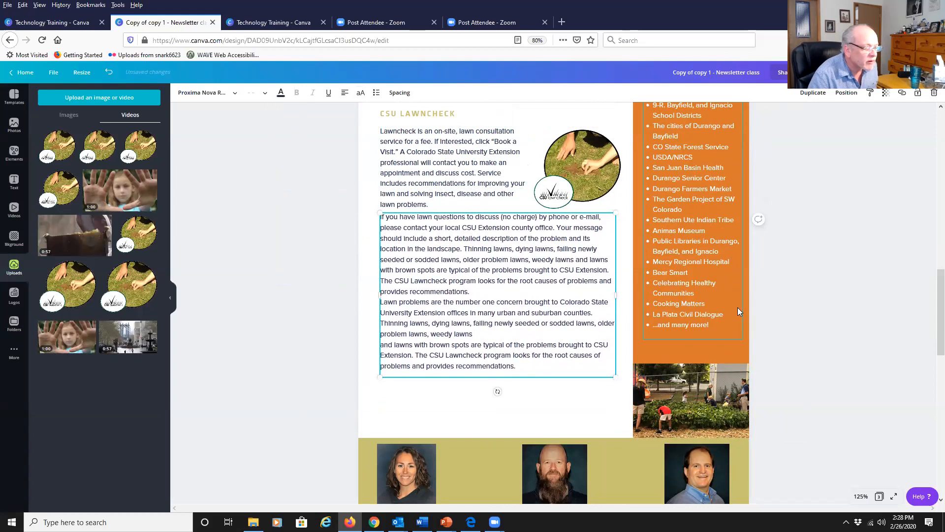
{"action": "left_click", "coordinate": [265, 252]}
{"action": "left_click", "coordinate": [397, 273]}
{"action": "key", "text": "Up"}
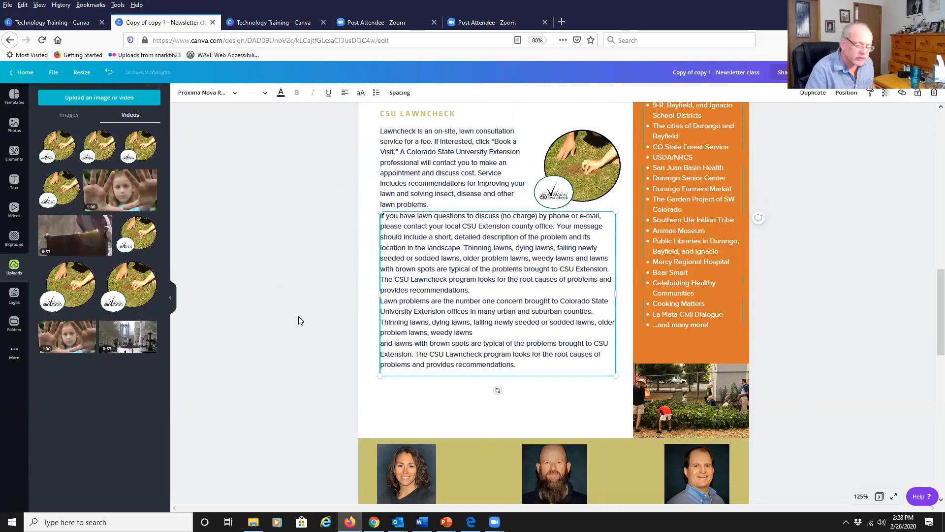
{"action": "left_click", "coordinate": [272, 295]}
{"action": "left_click", "coordinate": [387, 270]}
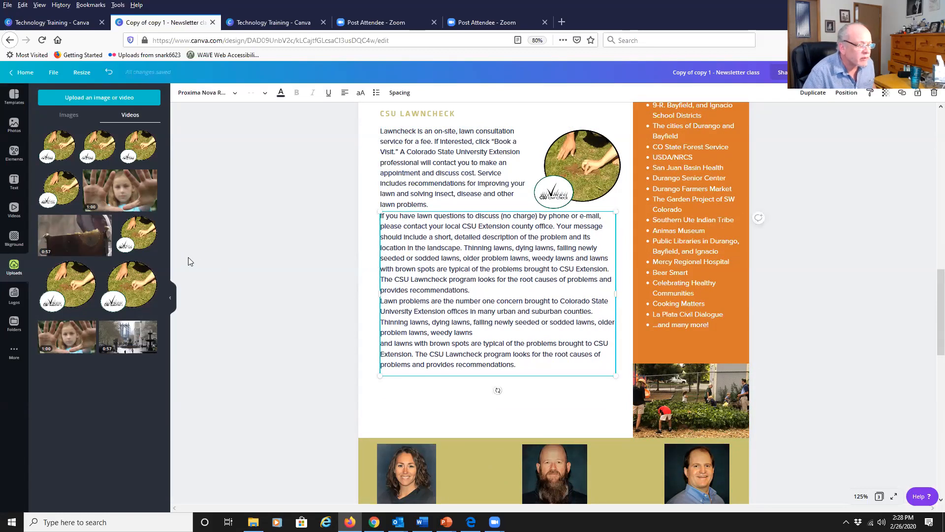
{"action": "left_click", "coordinate": [264, 254]}
{"action": "left_click", "coordinate": [484, 283]}
{"action": "key", "text": "Up"}
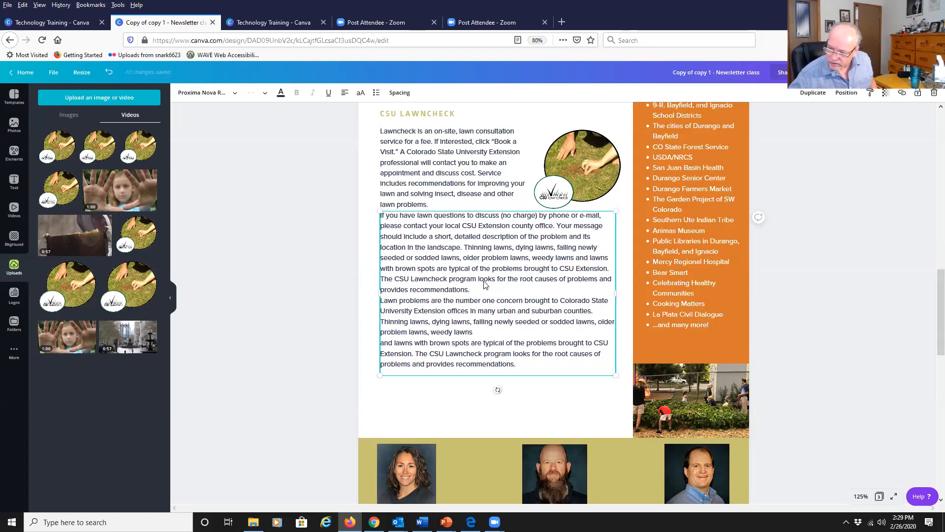
{"action": "left_click", "coordinate": [236, 332]}
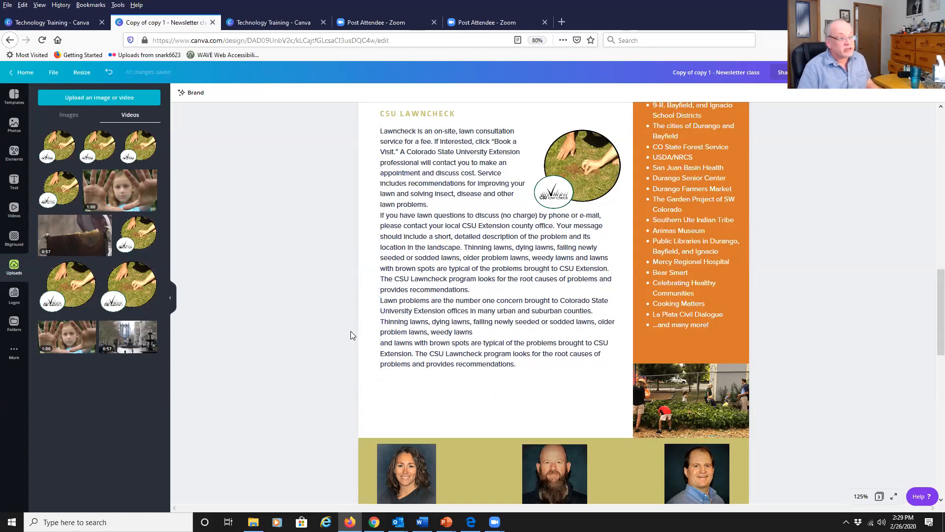
{"action": "scroll", "coordinate": [347, 333], "scroll_direction": "down", "scroll_amount": 1}
{"action": "scroll", "coordinate": [348, 332], "scroll_direction": "up", "scroll_amount": 4}
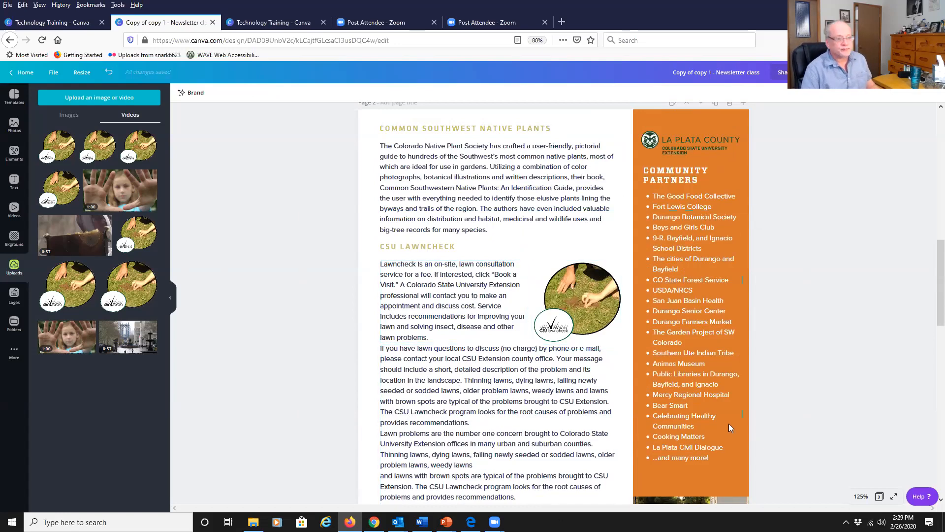
{"action": "scroll", "coordinate": [683, 367], "scroll_direction": "down", "scroll_amount": 4}
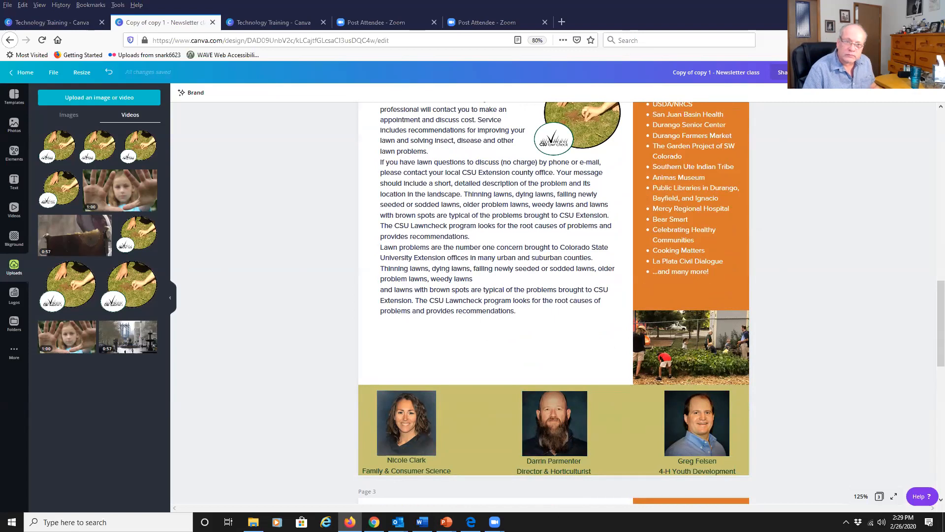
Switch to the PowerPoint presentation and bring up the Images slide.
{"action": "key", "text": "alt+Tab"}
{"action": "left_click", "coordinate": [342, 257]}
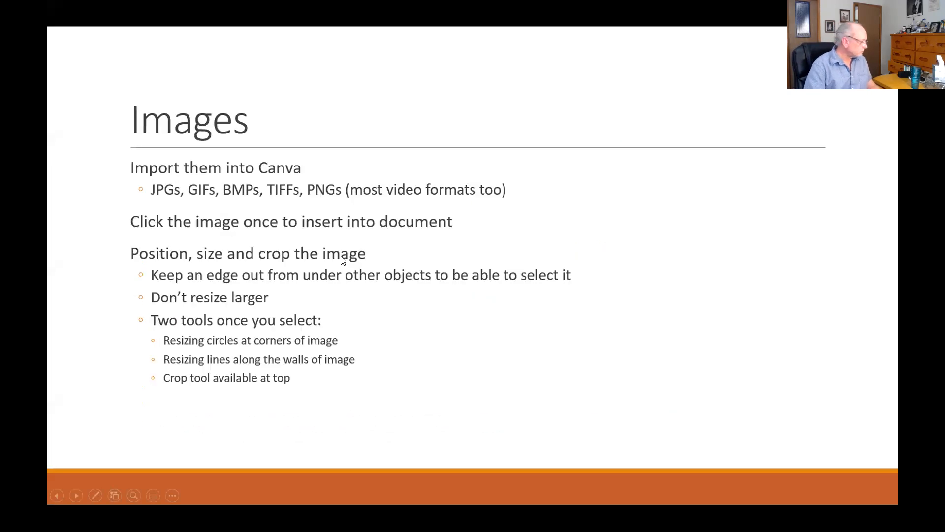
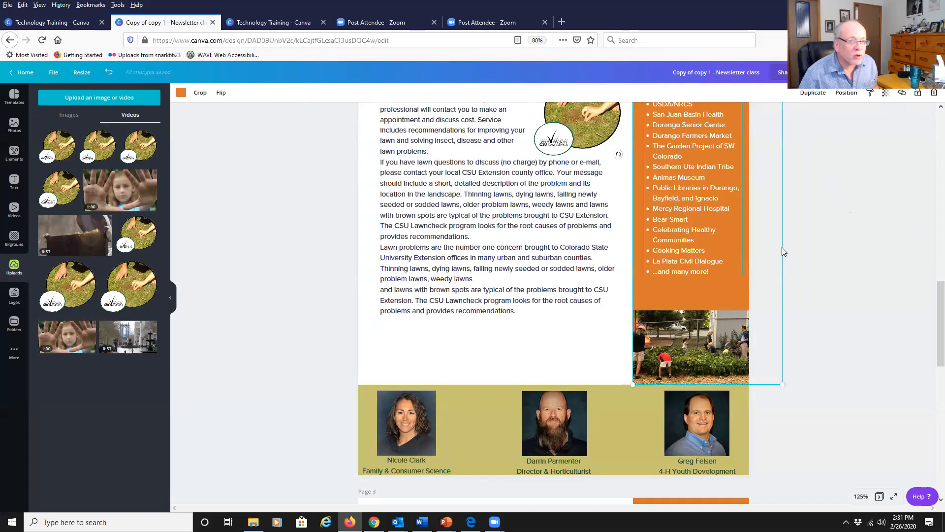
Delete the three staff photos from the bottom band of the page.
{"action": "left_click", "coordinate": [693, 423]}
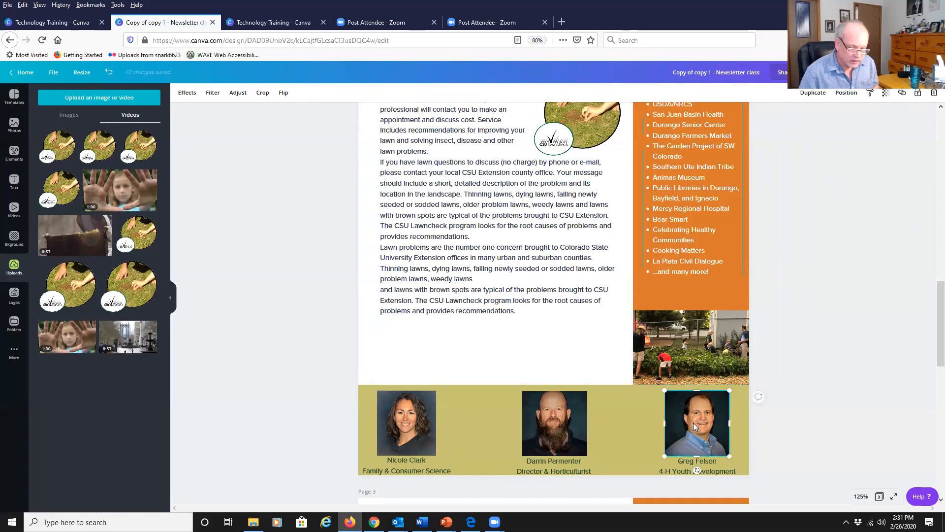
{"action": "key", "text": "Delete"}
{"action": "left_click", "coordinate": [559, 426]}
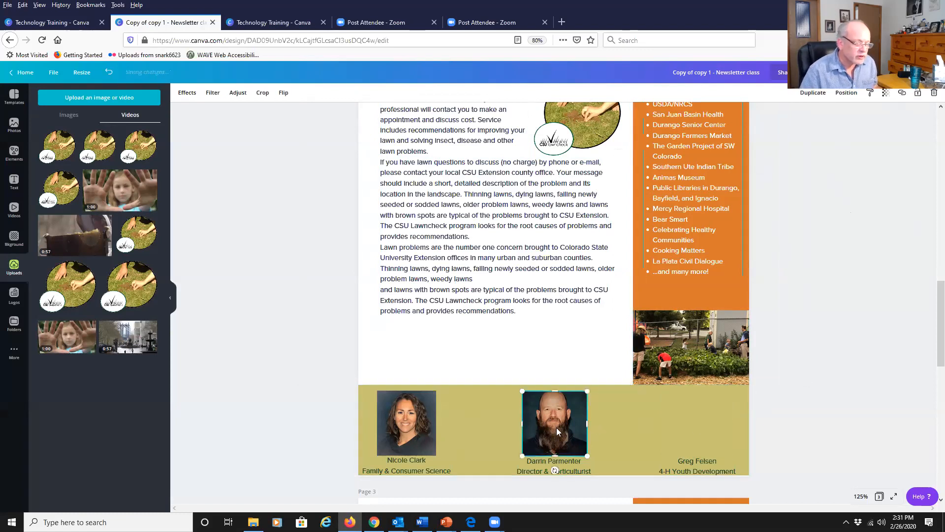
{"action": "key", "text": "Delete"}
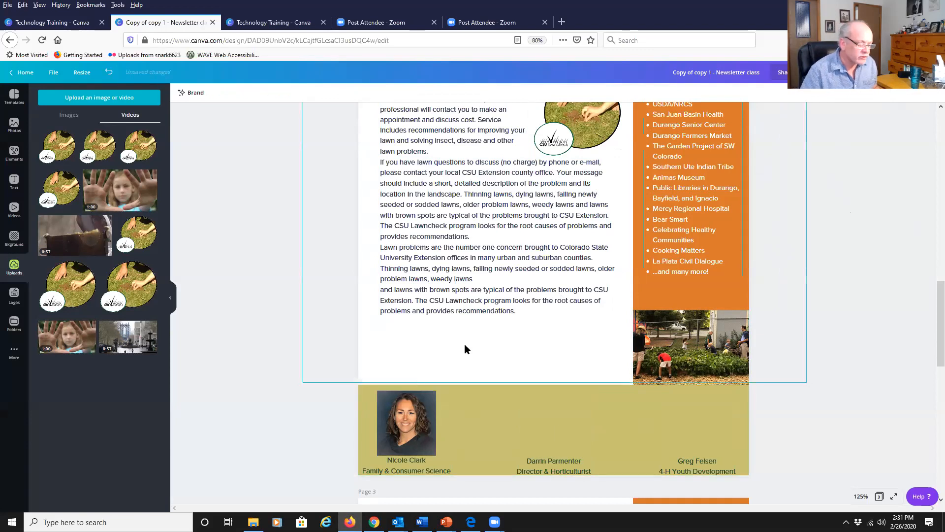
{"action": "left_click", "coordinate": [395, 419]}
{"action": "key", "text": "Delete"}
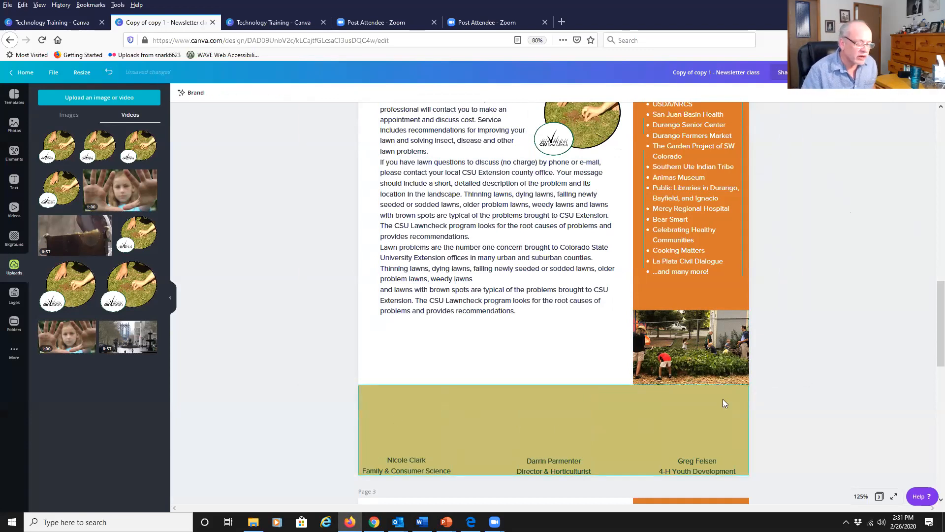
Delete the three staff name and title captions from the bottom band.
{"action": "scroll", "coordinate": [826, 409], "scroll_direction": "down", "scroll_amount": 15}
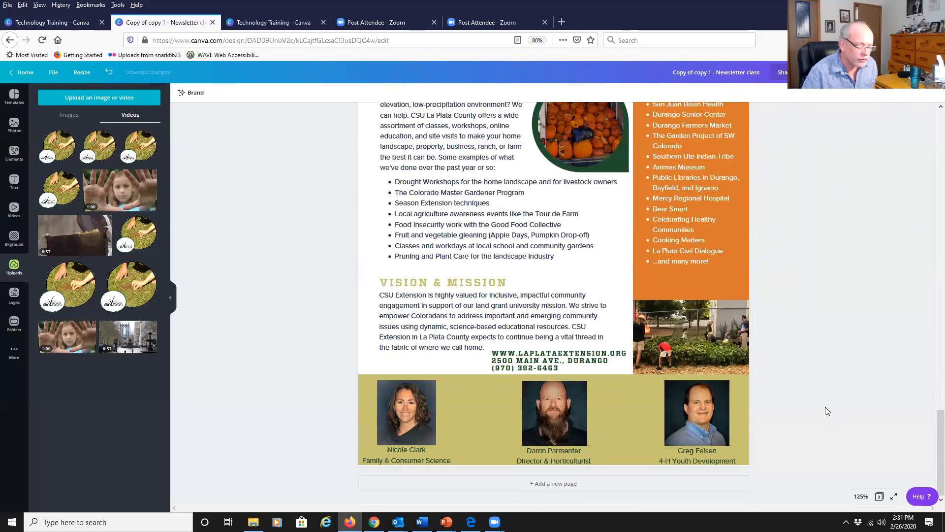
{"action": "scroll", "coordinate": [825, 407], "scroll_direction": "up", "scroll_amount": 15}
{"action": "left_click", "coordinate": [707, 438]}
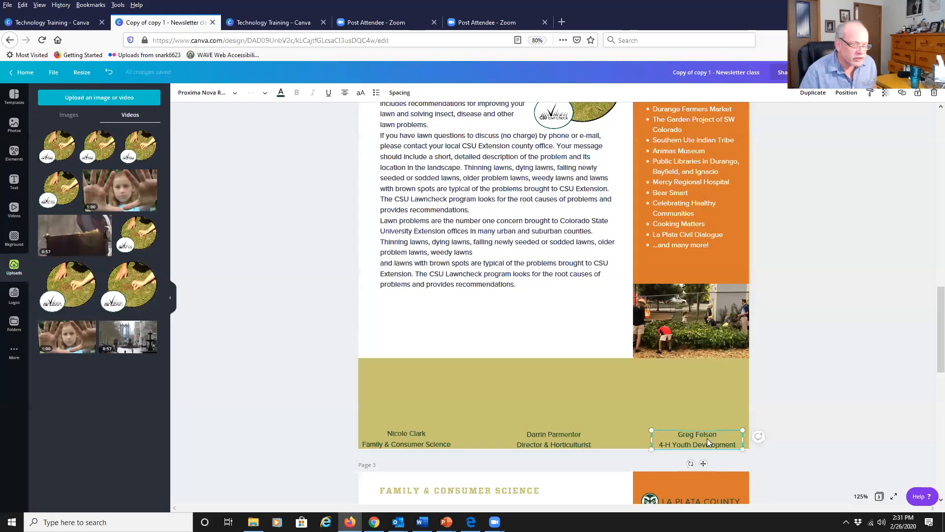
{"action": "key", "text": "Delete"}
{"action": "left_click", "coordinate": [569, 443]}
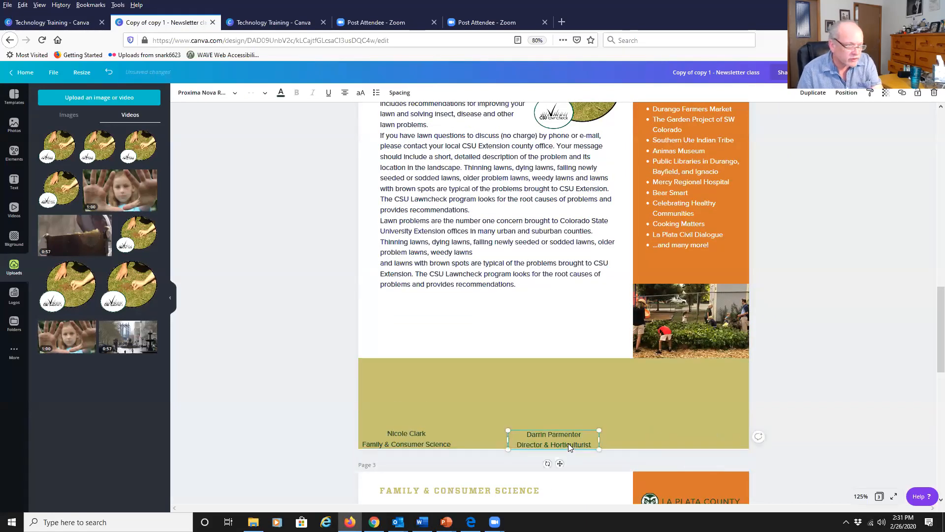
{"action": "key", "text": "Delete"}
{"action": "left_click", "coordinate": [412, 440]}
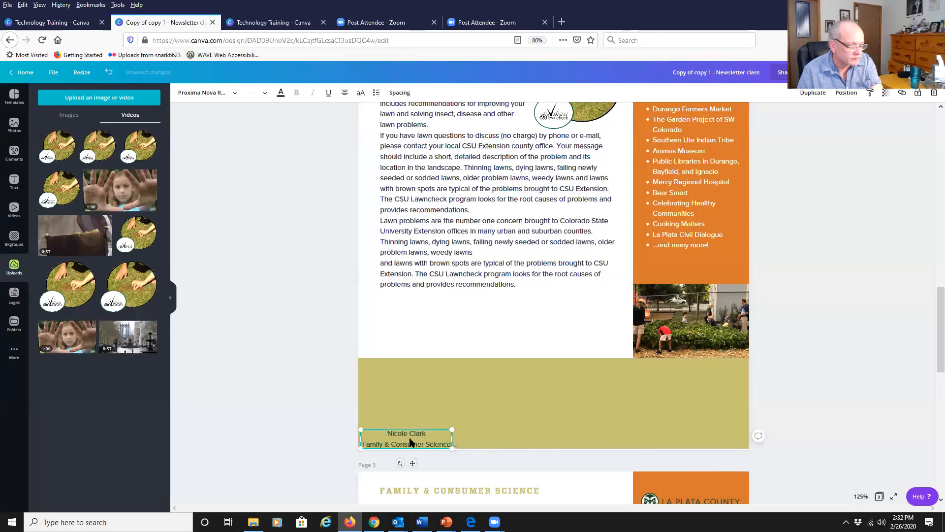
{"action": "key", "text": "Delete"}
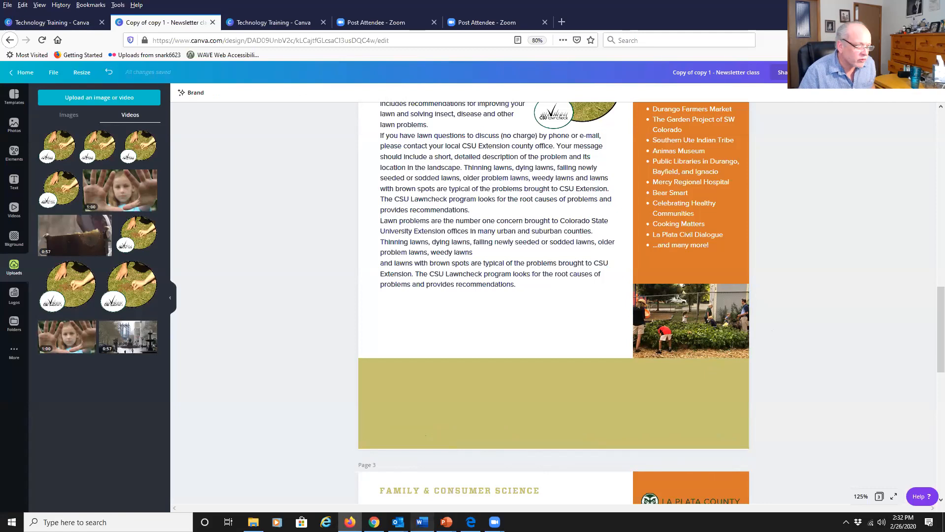
Switch to the Word document and copy the 2020 Landscaping with Colorado Native Plants Conference details.
{"action": "left_click", "coordinate": [422, 522]}
{"action": "scroll", "coordinate": [300, 410], "scroll_direction": "down", "scroll_amount": 3}
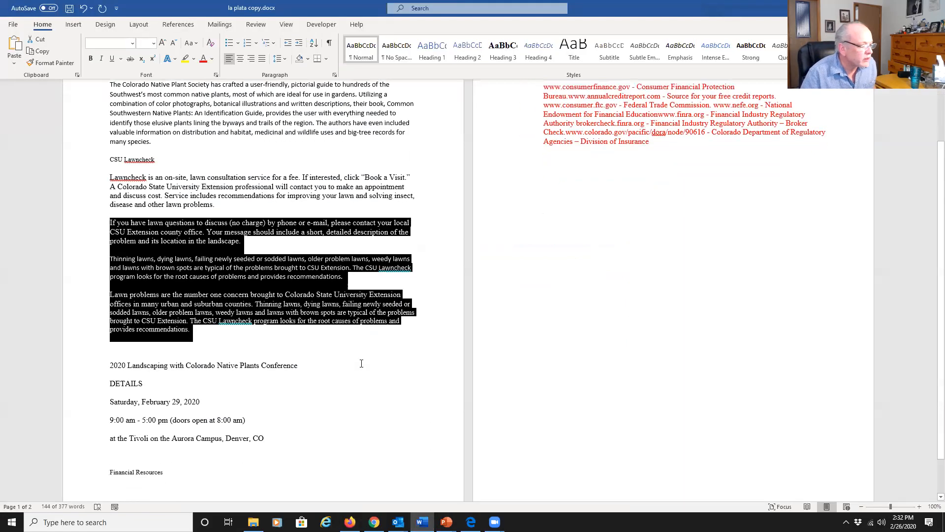
{"action": "left_click", "coordinate": [288, 413]}
{"action": "left_click_drag", "start_coordinate": [212, 400], "coordinate": [111, 341]}
{"action": "right_click", "coordinate": [118, 345]}
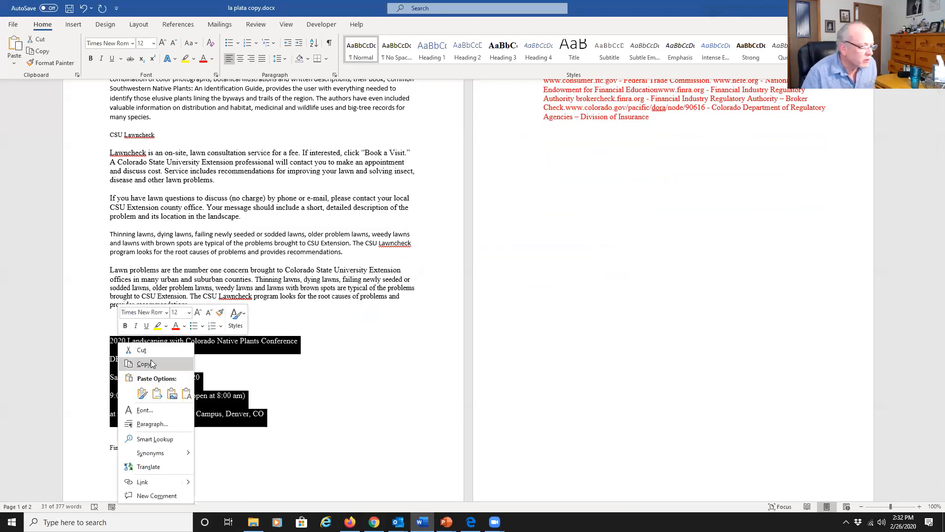
{"action": "left_click", "coordinate": [152, 364]}
Return to the Canva design, add a body text box to the bottom band, and paste the conference details into it.
{"action": "left_click", "coordinate": [349, 522]}
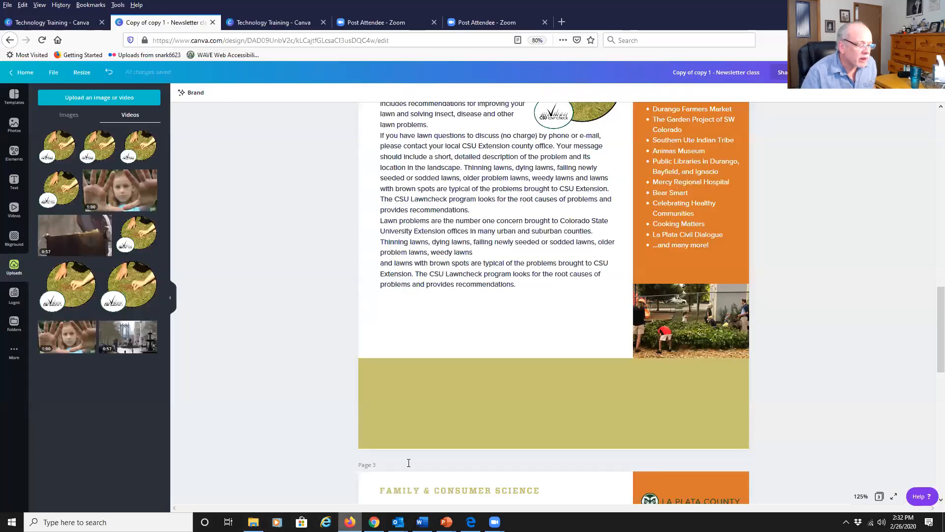
{"action": "left_click", "coordinate": [15, 180]}
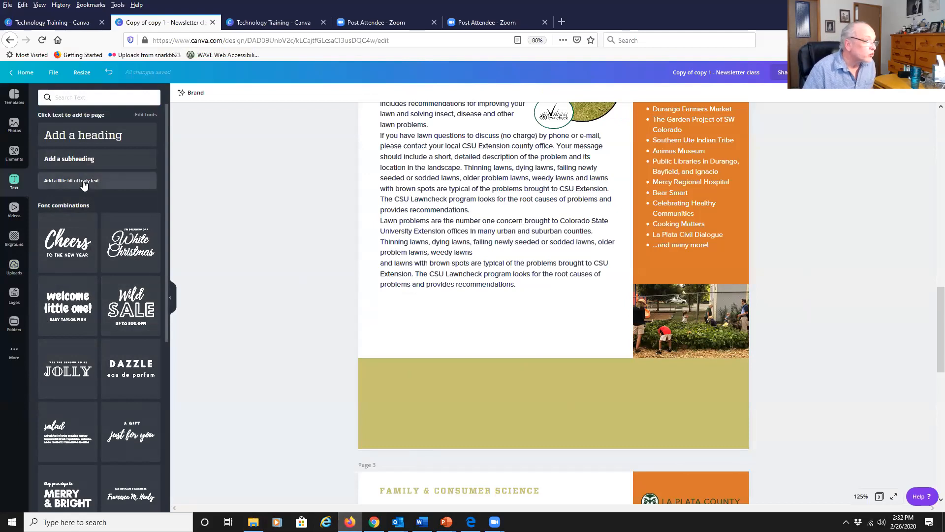
{"action": "left_click_drag", "start_coordinate": [83, 186], "coordinate": [651, 401]}
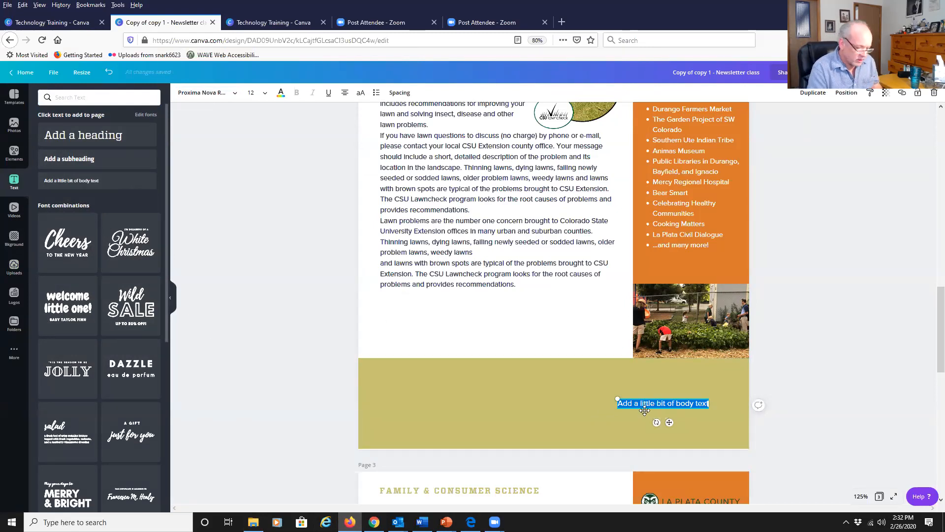
{"action": "key", "text": "ctrl+v"}
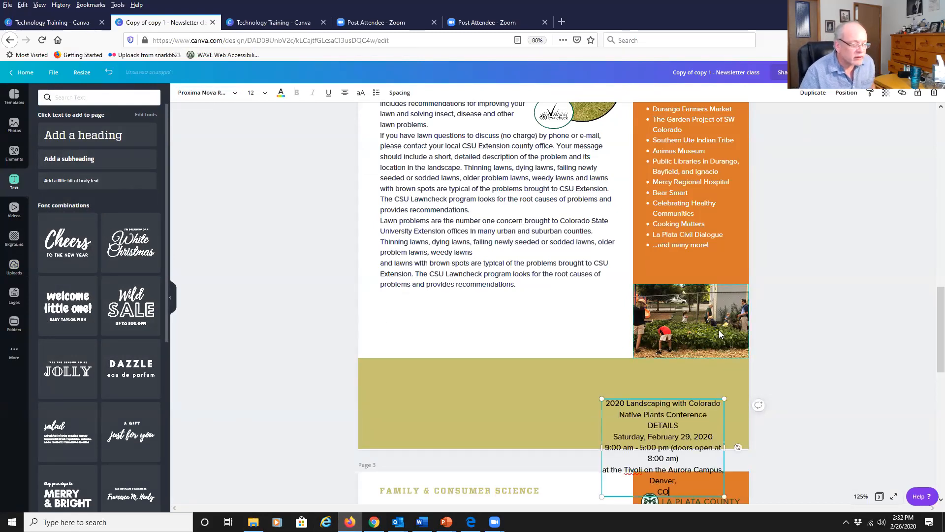
Move the conference text box up within the band and widen it to the left.
{"action": "left_click_drag", "start_coordinate": [629, 416], "coordinate": [633, 376]}
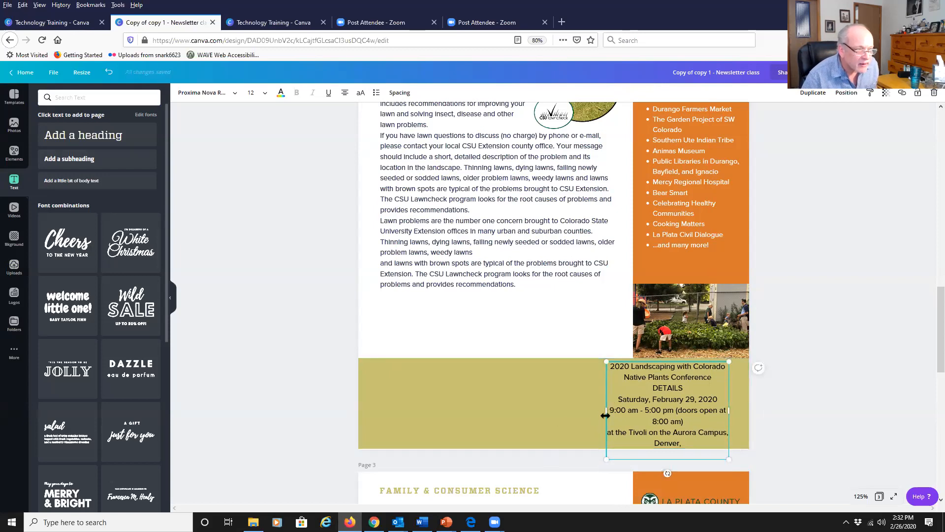
{"action": "left_click_drag", "start_coordinate": [606, 410], "coordinate": [510, 412]}
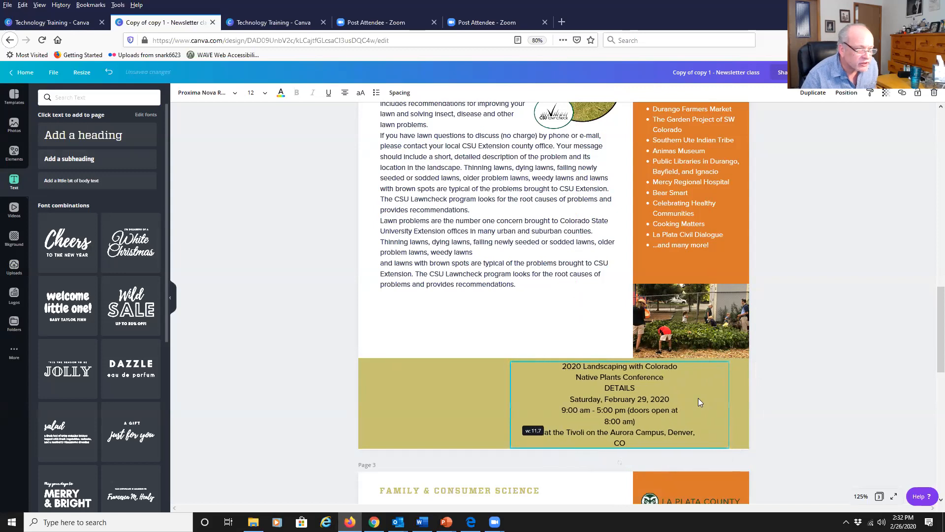
Remove line breaks in the conference text so the title, time and location lines join.
{"action": "left_click", "coordinate": [685, 365]}
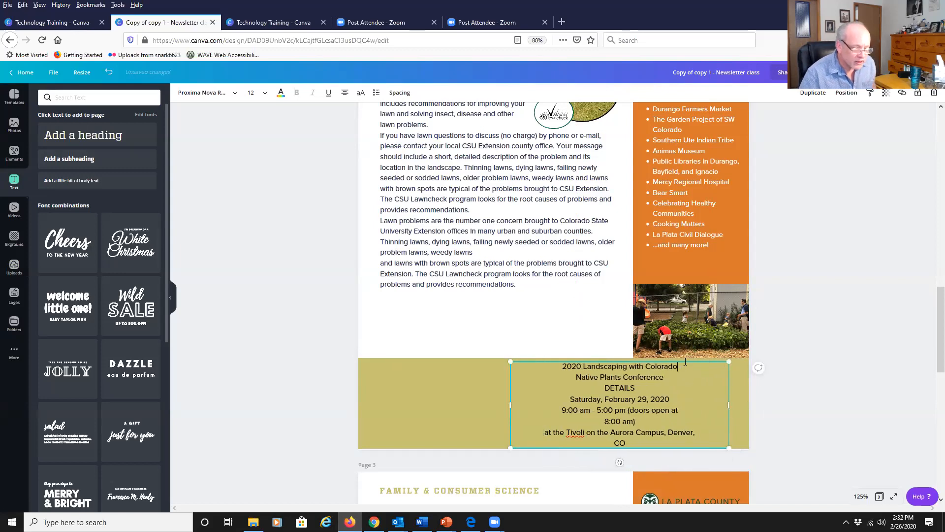
{"action": "key", "text": "Delete"}
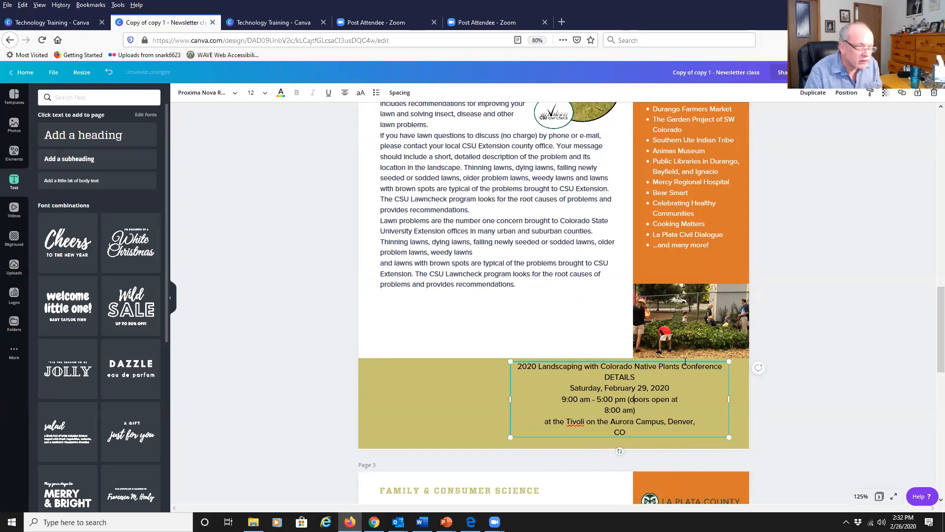
{"action": "key", "text": "Delete"}
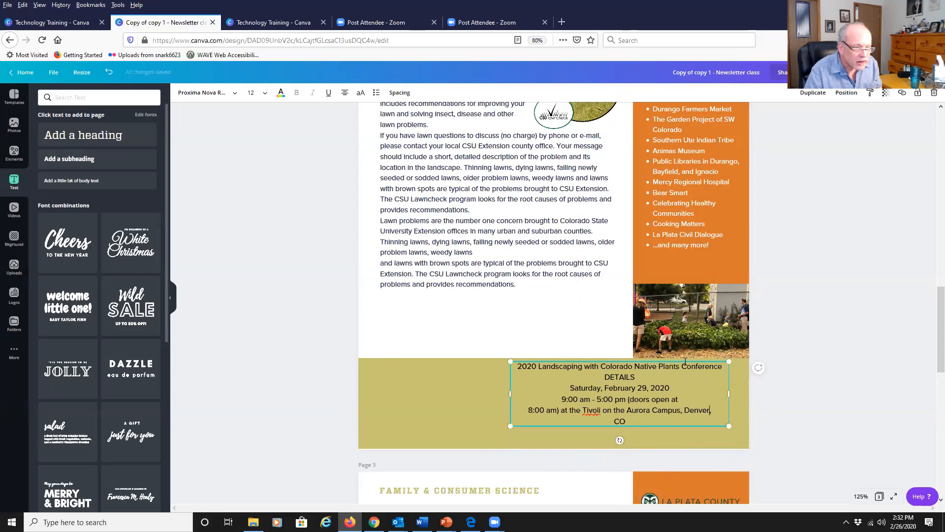
{"action": "key", "text": "Delete"}
{"action": "left_click", "coordinate": [393, 312]}
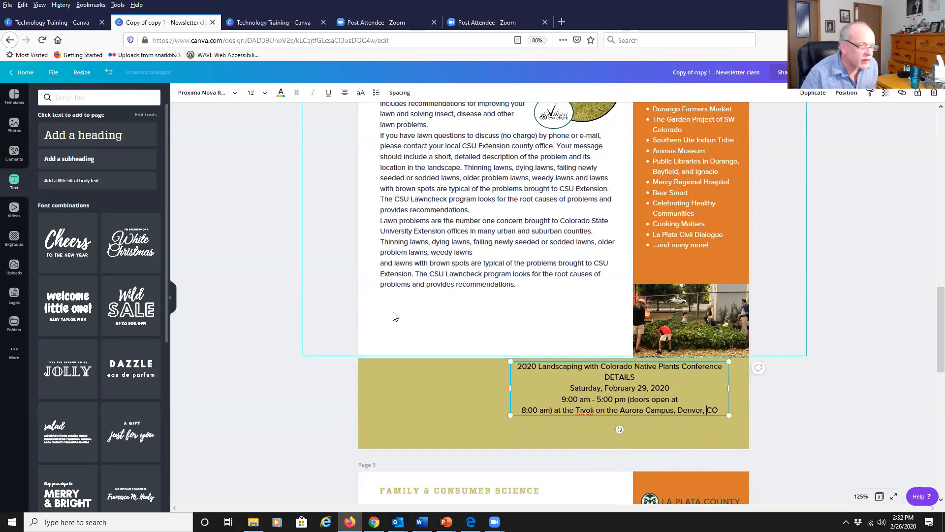
Move the conference text box slightly down and set all its text to Proxima Nova Alt Bold.
{"action": "left_click", "coordinate": [584, 401]}
{"action": "left_click_drag", "start_coordinate": [584, 401], "coordinate": [589, 412]}
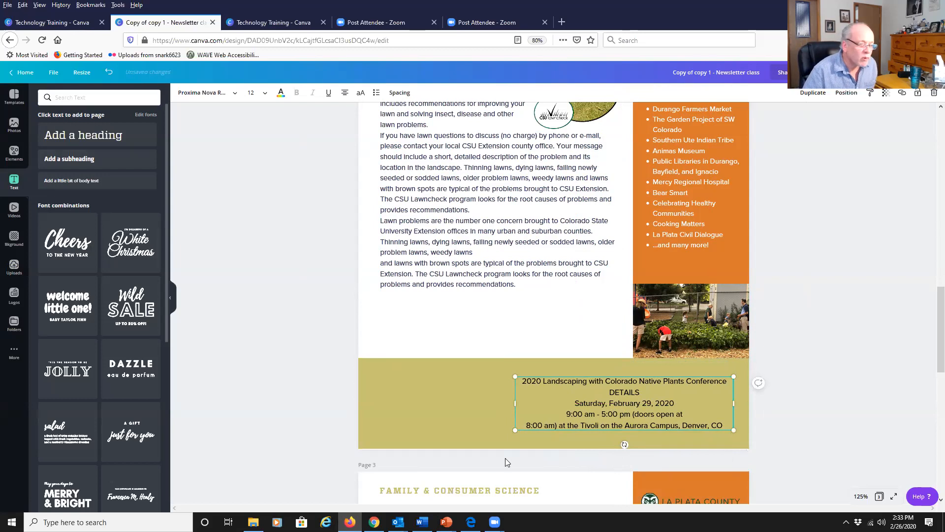
{"action": "double_click", "coordinate": [608, 410]}
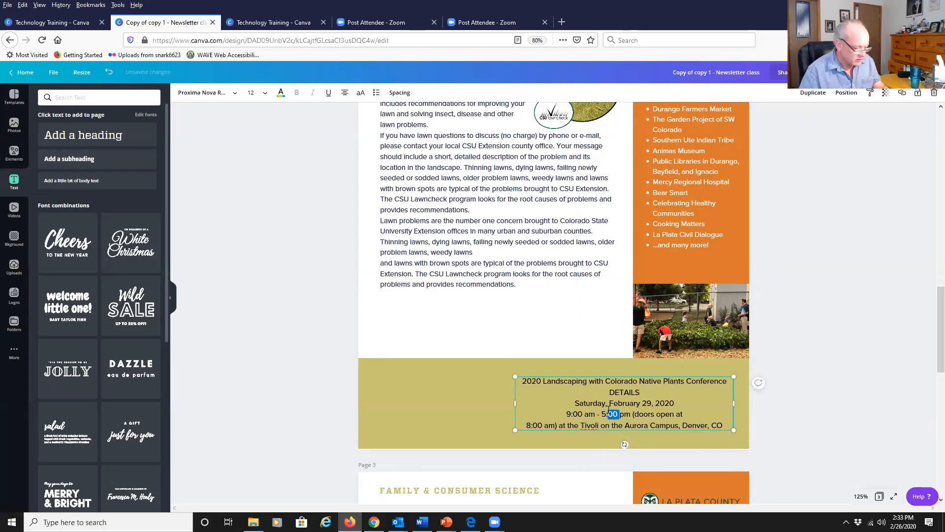
{"action": "key", "text": "ctrl+a"}
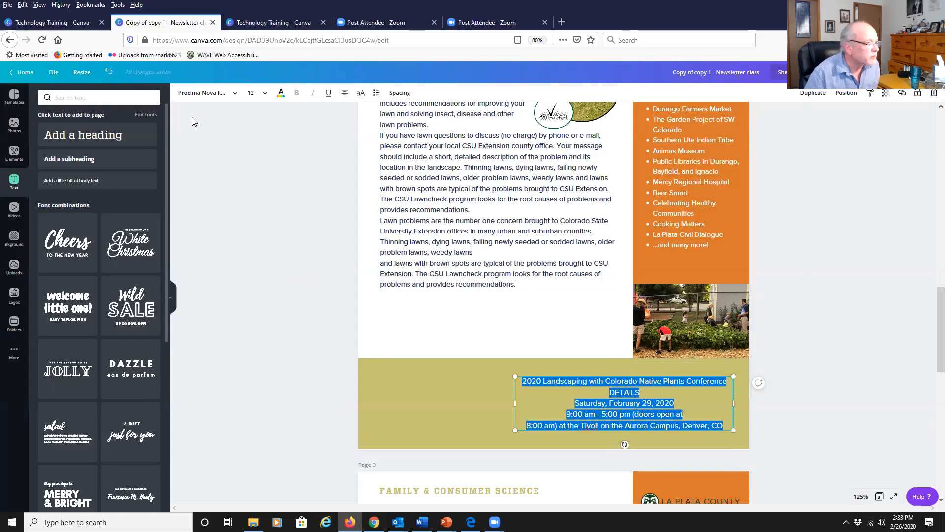
{"action": "left_click", "coordinate": [236, 94]}
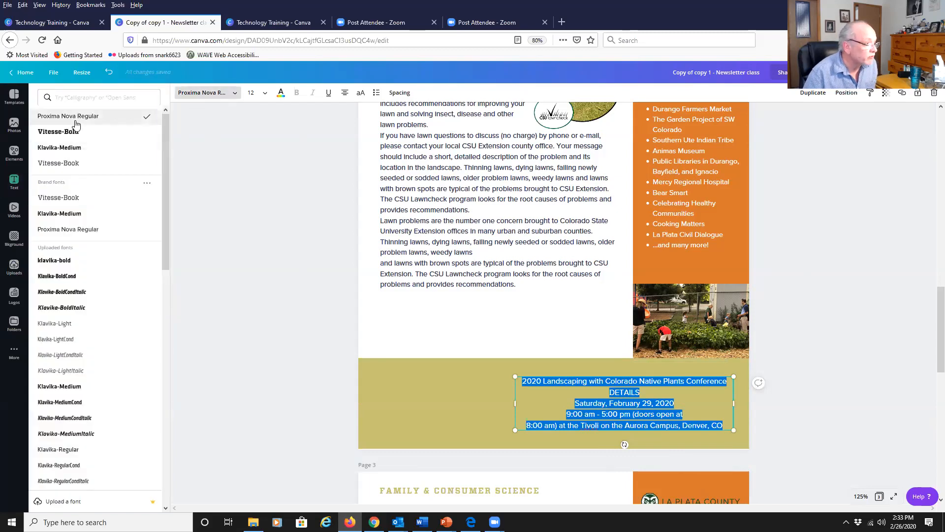
{"action": "scroll", "coordinate": [94, 266], "scroll_direction": "down", "scroll_amount": 3}
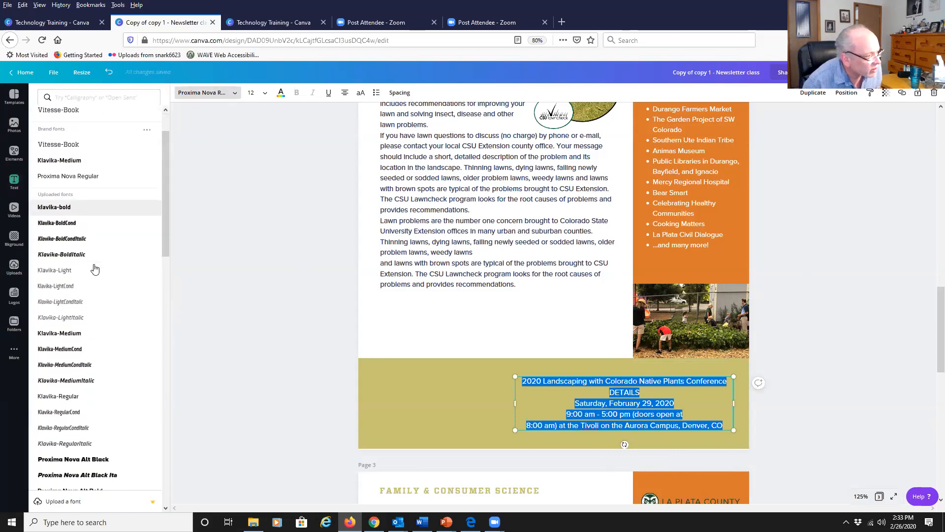
{"action": "scroll", "coordinate": [94, 268], "scroll_direction": "down", "scroll_amount": 2}
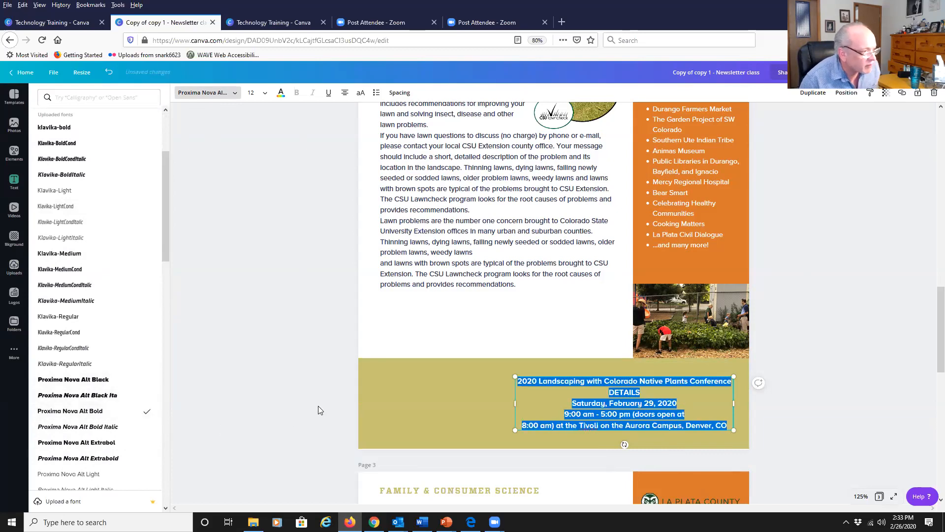
{"action": "key", "text": "Escape"}
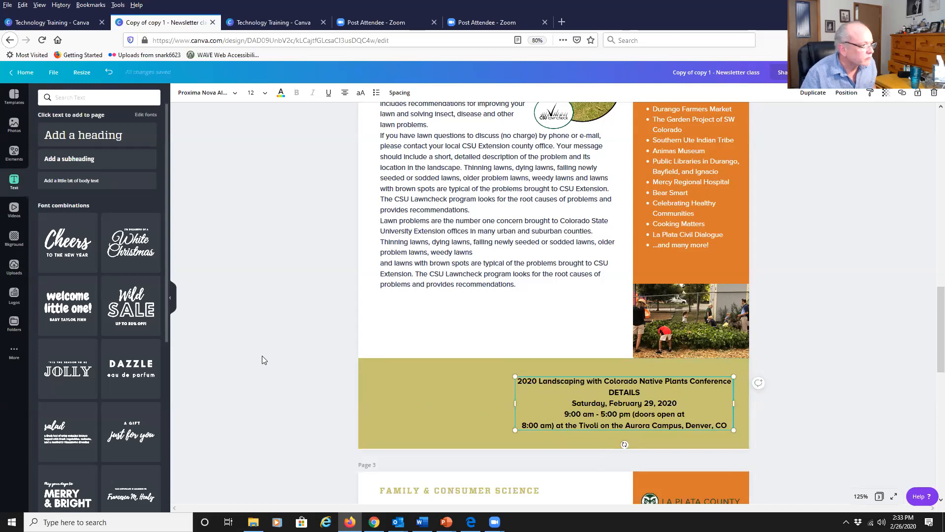
Upload the Landscaping with Colorado Native Plants Conference logo image from the canva webinar 2 folder.
{"action": "left_click", "coordinate": [14, 269]}
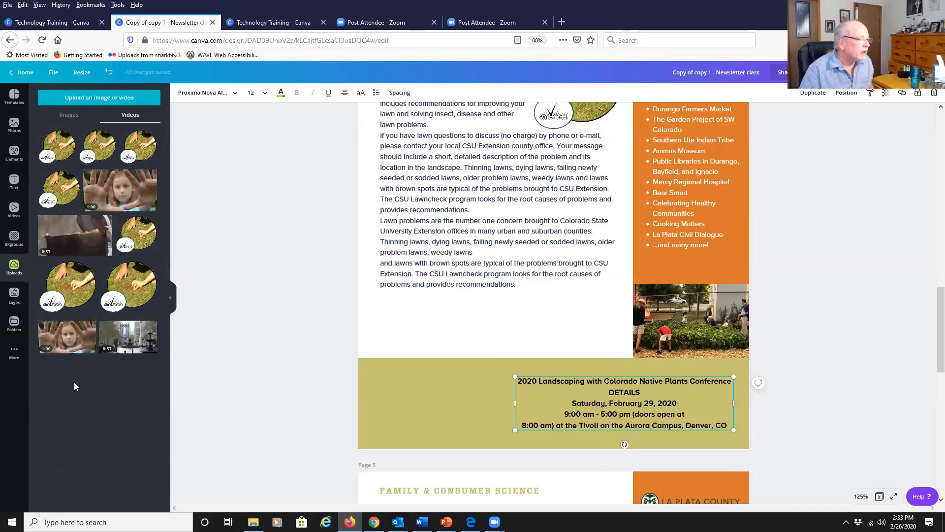
{"action": "left_click", "coordinate": [97, 103]}
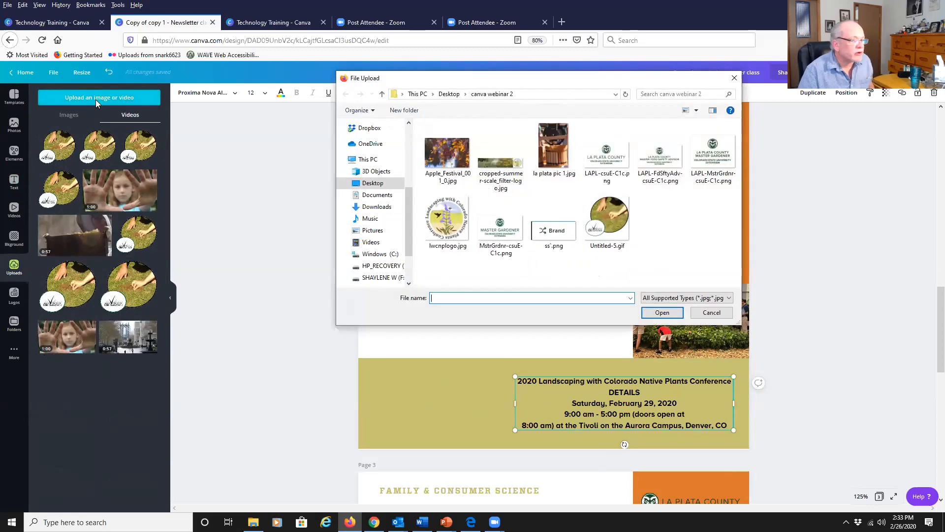
{"action": "double_click", "coordinate": [448, 223]}
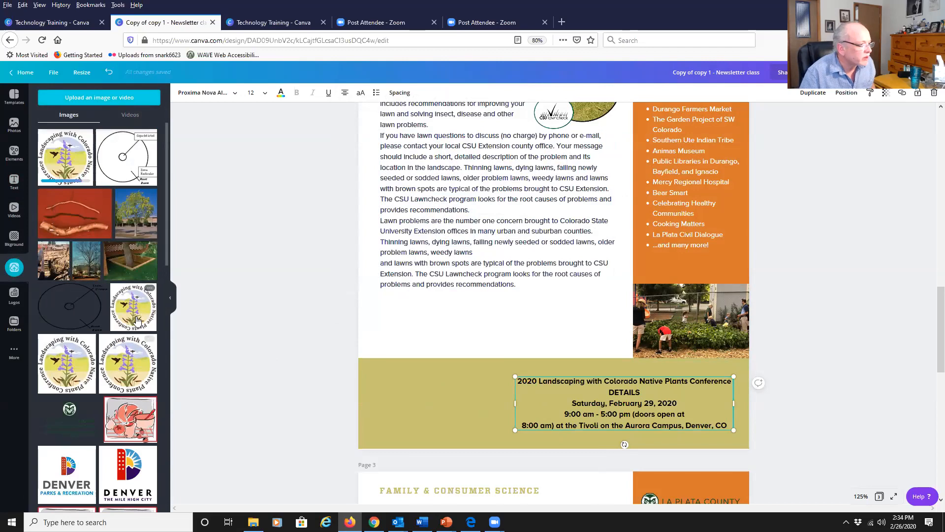
Insert the conference logo into the page and shrink it to a small size.
{"action": "left_click", "coordinate": [136, 319]}
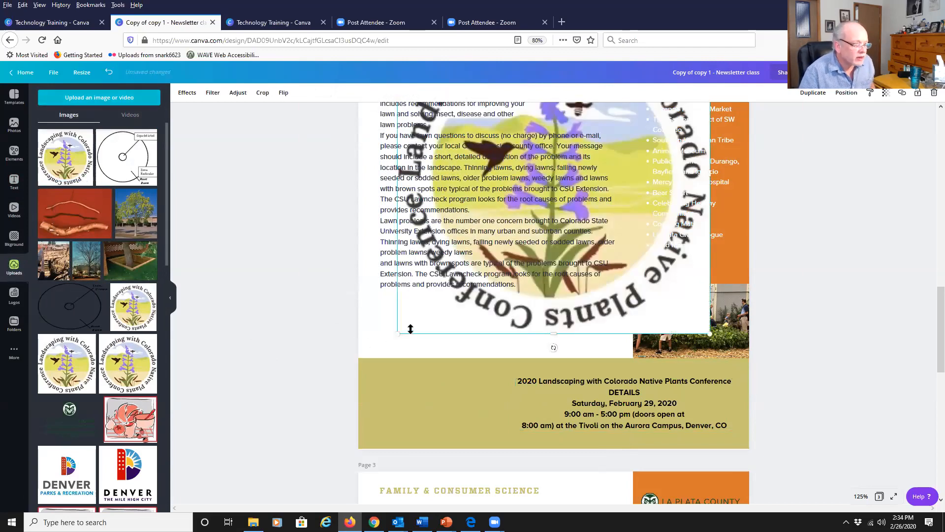
{"action": "left_click_drag", "start_coordinate": [420, 331], "coordinate": [554, 287]}
{"action": "left_click_drag", "start_coordinate": [640, 264], "coordinate": [634, 266]}
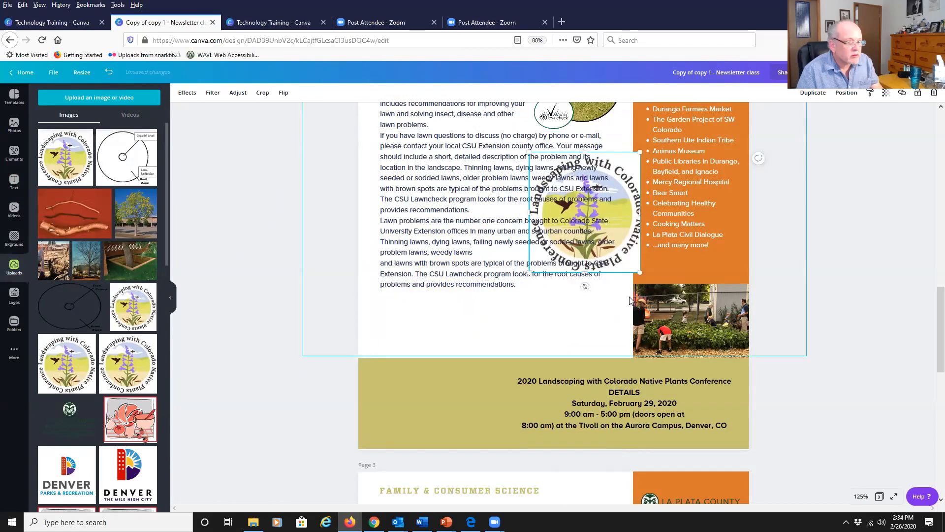
{"action": "key", "text": "ctrl+z"}
Move the logo into the left side of the bottom band, beside the conference text, and nudge it into place.
{"action": "left_click_drag", "start_coordinate": [634, 160], "coordinate": [467, 378]}
{"action": "key", "text": "Left"}
{"action": "key", "text": "Left"}
{"action": "key", "text": "Left"}
{"action": "key", "text": "Left"}
{"action": "key", "text": "Left"}
{"action": "key", "text": "Left"}
{"action": "key", "text": "Left"}
{"action": "key", "text": "Left"}
{"action": "key", "text": "Left"}
{"action": "key", "text": "Left"}
{"action": "key", "text": "Left"}
{"action": "key", "text": "Left"}
{"action": "key", "text": "Left"}
{"action": "key", "text": "Left"}
{"action": "key", "text": "Left"}
{"action": "key", "text": "Left"}
{"action": "key", "text": "Down"}
{"action": "key", "text": "Down"}
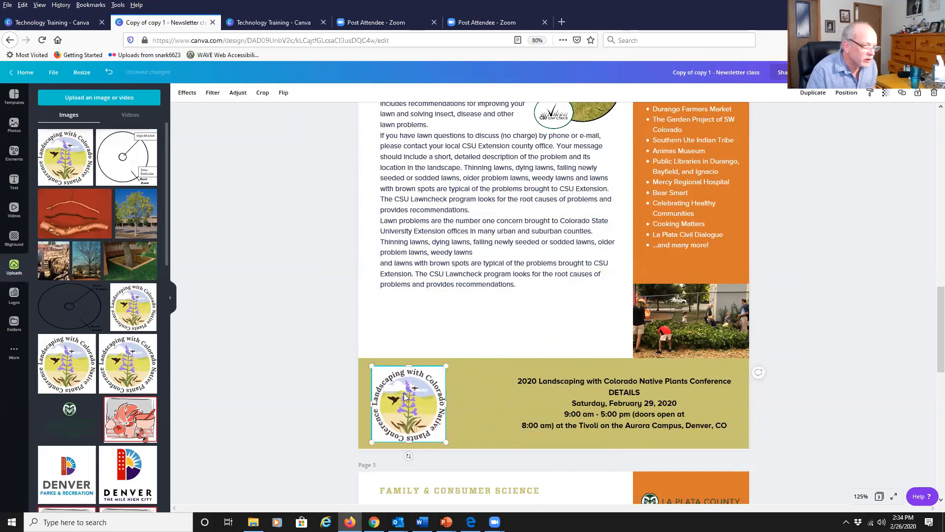
{"action": "left_click", "coordinate": [660, 404]}
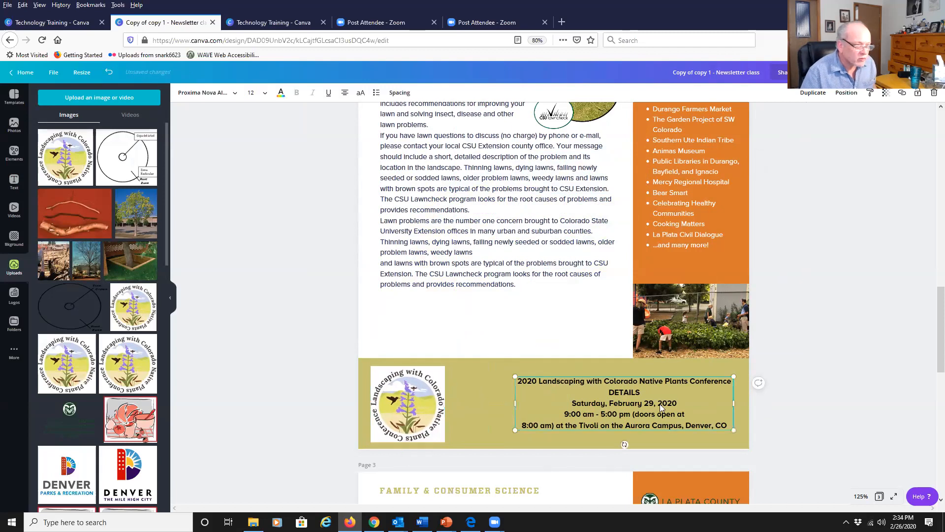
Nudge the conference text box left and slightly down so it sits closer to the logo.
{"action": "key", "text": "Left"}
{"action": "key", "text": "Left"}
{"action": "key", "text": "Left"}
{"action": "key", "text": "Left"}
{"action": "key", "text": "Left"}
{"action": "key", "text": "Left"}
{"action": "key", "text": "Left"}
{"action": "key", "text": "Left"}
{"action": "key", "text": "Left"}
{"action": "key", "text": "Left"}
{"action": "key", "text": "Left"}
{"action": "key", "text": "Left"}
{"action": "key", "text": "Left"}
{"action": "key", "text": "Left"}
{"action": "key", "text": "Left"}
{"action": "key", "text": "Left"}
{"action": "key", "text": "Left"}
{"action": "key", "text": "Left"}
{"action": "key", "text": "Left"}
{"action": "key", "text": "Left"}
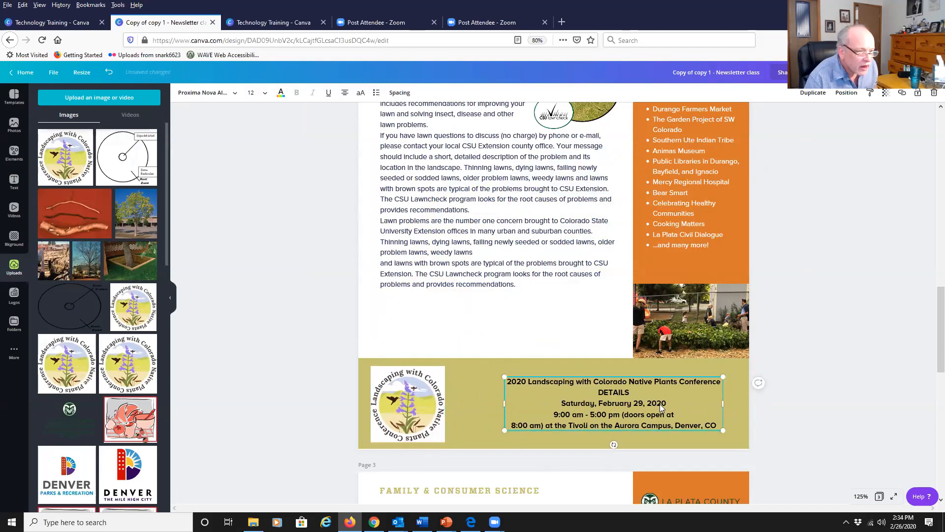
{"action": "key", "text": "Left"}
{"action": "key", "text": "Left"}
{"action": "key", "text": "Left"}
{"action": "key", "text": "Left"}
{"action": "key", "text": "Left"}
{"action": "key", "text": "Left"}
{"action": "key", "text": "Left"}
{"action": "key", "text": "Left"}
{"action": "key", "text": "Left"}
{"action": "key", "text": "Left"}
{"action": "key", "text": "Left"}
{"action": "key", "text": "Left"}
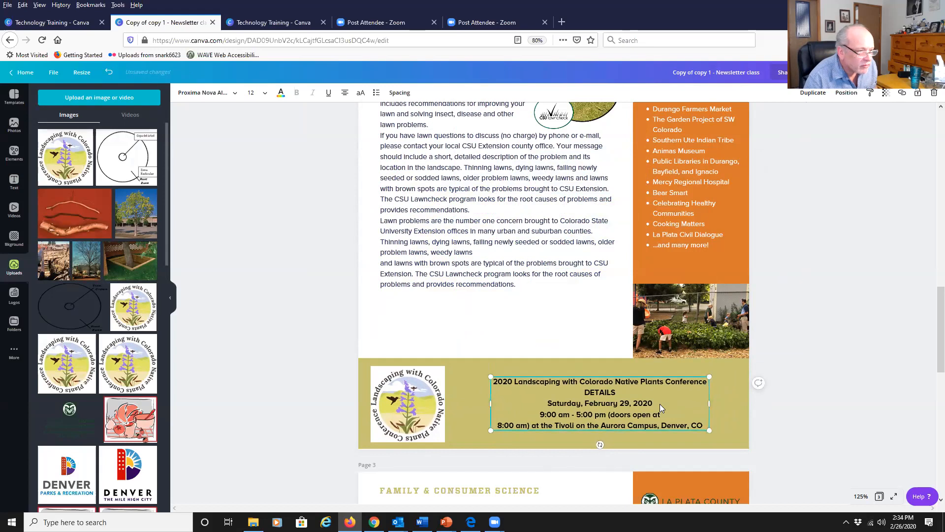
{"action": "key", "text": "Left"}
{"action": "key", "text": "Down"}
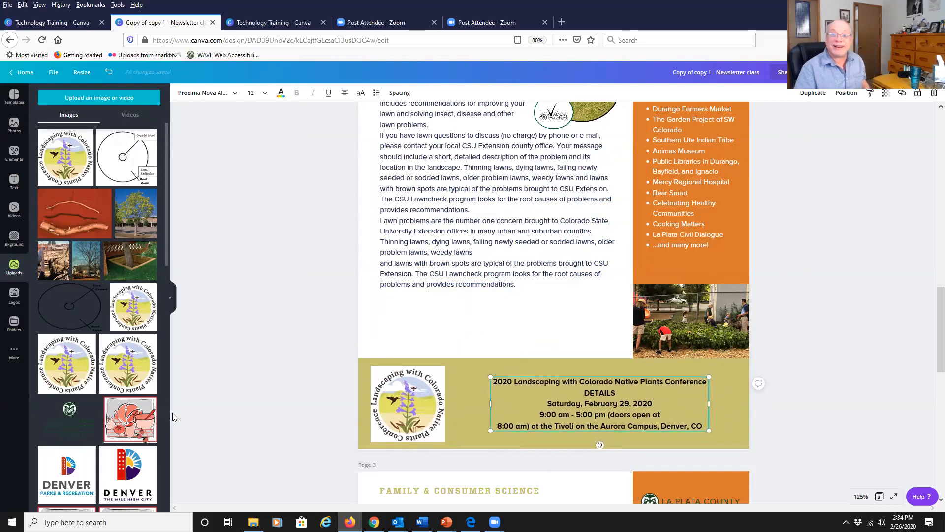
Select the conference logo and enlarge it slightly using its corner and right edge.
{"action": "left_click", "coordinate": [397, 424]}
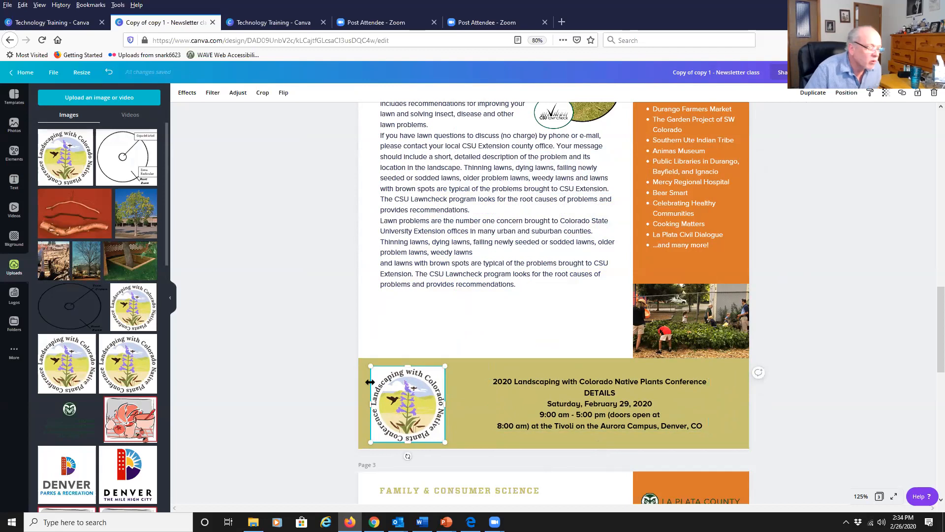
{"action": "mouse_move", "coordinate": [368, 365]}
{"action": "left_mouse_down"}
{"action": "mouse_move", "coordinate": [315, 305]}
{"action": "mouse_move", "coordinate": [370, 367]}
{"action": "mouse_move", "coordinate": [266, 275]}
{"action": "mouse_move", "coordinate": [372, 366]}
{"action": "left_mouse_up"}
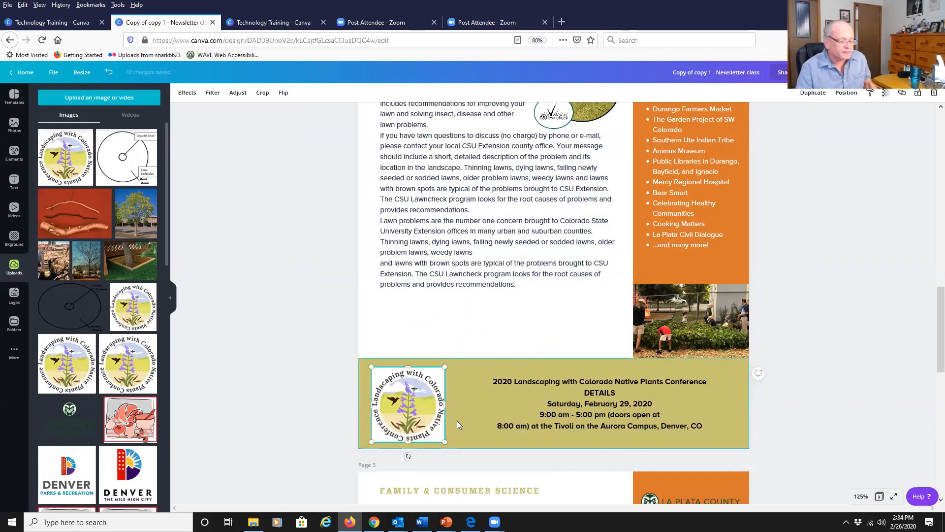
{"action": "mouse_move", "coordinate": [444, 403]}
{"action": "left_mouse_down"}
{"action": "mouse_move", "coordinate": [426, 402]}
{"action": "mouse_move", "coordinate": [450, 406]}
{"action": "left_mouse_up"}
{"action": "left_click_drag", "start_coordinate": [448, 407], "coordinate": [448, 407]}
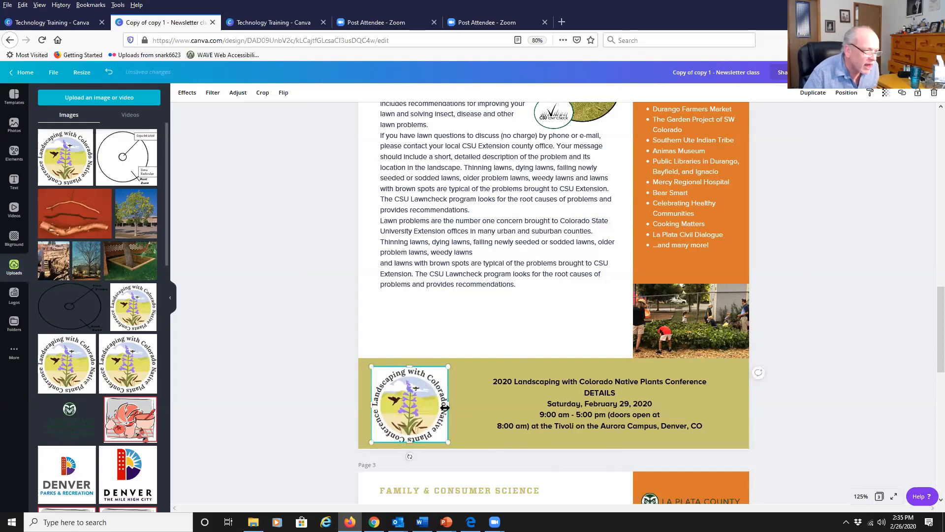
{"action": "mouse_move", "coordinate": [446, 407]}
{"action": "left_mouse_down"}
{"action": "mouse_move", "coordinate": [478, 411]}
{"action": "mouse_move", "coordinate": [447, 407]}
{"action": "left_mouse_up"}
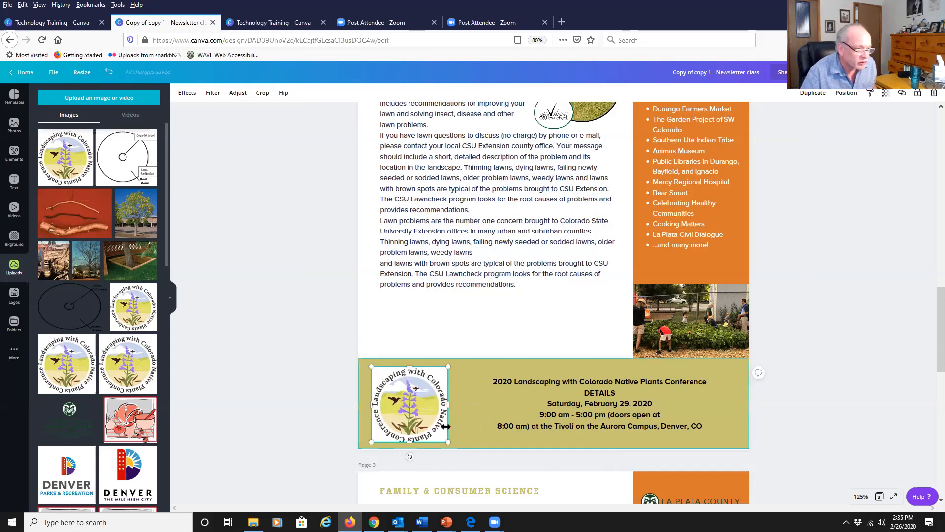
Try stretching and cropping the logo with its edge handles, then undo those changes.
{"action": "mouse_move", "coordinate": [448, 404]}
{"action": "left_mouse_down"}
{"action": "mouse_move", "coordinate": [499, 404]}
{"action": "mouse_move", "coordinate": [467, 407]}
{"action": "left_mouse_up"}
{"action": "mouse_move", "coordinate": [417, 444]}
{"action": "left_mouse_down"}
{"action": "mouse_move", "coordinate": [418, 451]}
{"action": "mouse_move", "coordinate": [418, 441]}
{"action": "left_mouse_up"}
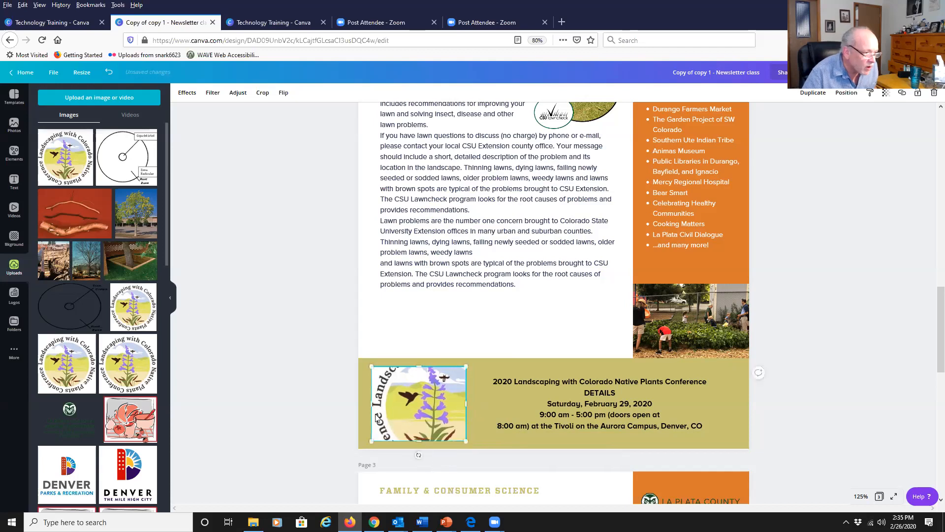
{"action": "mouse_move", "coordinate": [369, 406]}
{"action": "left_mouse_down"}
{"action": "mouse_move", "coordinate": [351, 406]}
{"action": "mouse_move", "coordinate": [380, 405]}
{"action": "left_mouse_up"}
{"action": "left_click_drag", "start_coordinate": [422, 365], "coordinate": [422, 371]}
{"action": "left_click_drag", "start_coordinate": [404, 419], "coordinate": [398, 417]}
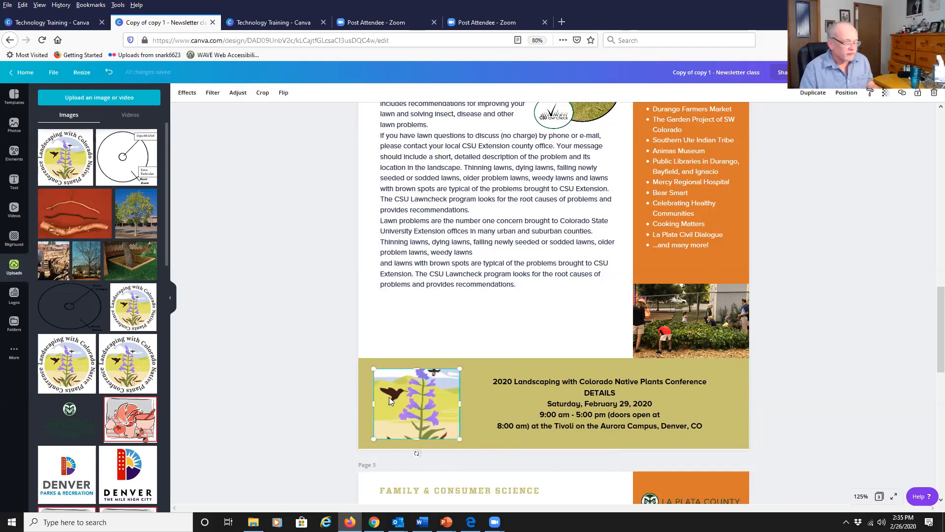
{"action": "key", "text": "ctrl+z"}
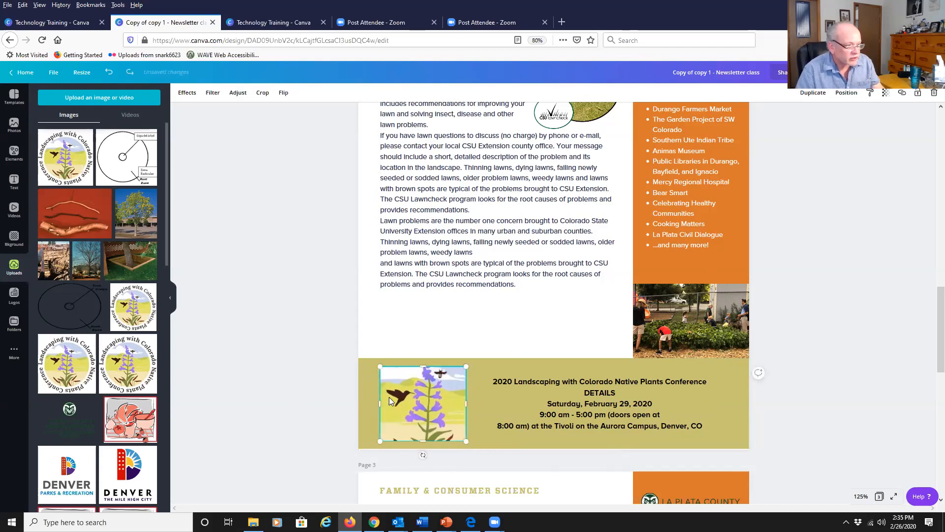
{"action": "key", "text": "ctrl+z"}
{"action": "key", "text": "ctrl+z"}
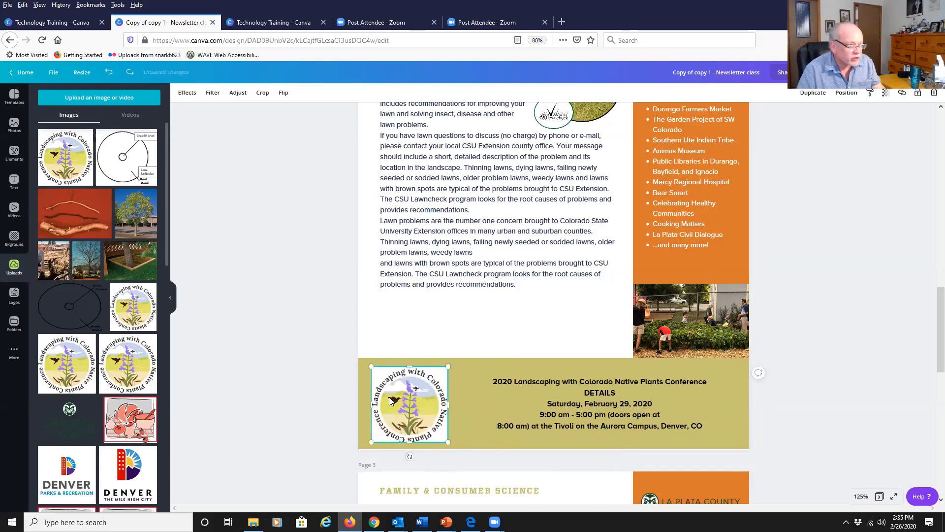
Switch to the PowerPoint presentation and advance past the Images slide to the Office Documents slide.
{"action": "left_click", "coordinate": [326, 383]}
{"action": "left_click", "coordinate": [438, 411]}
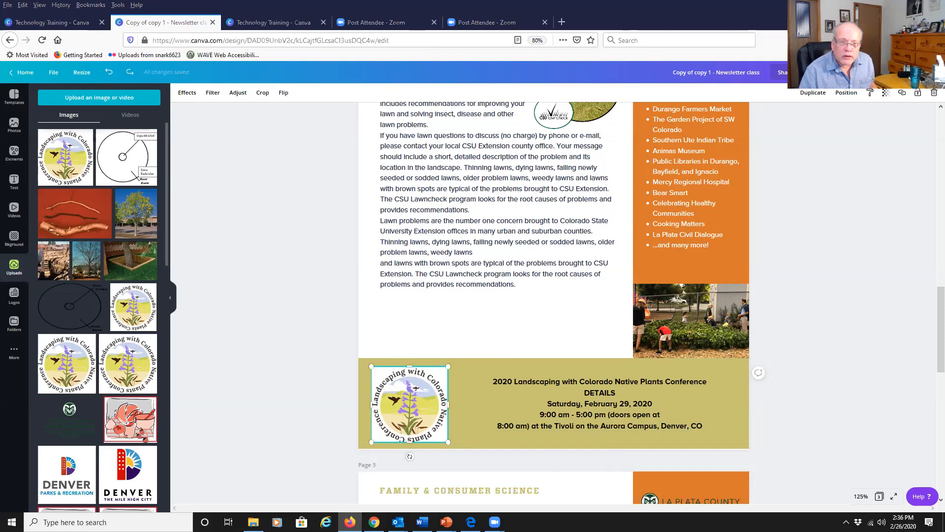
{"action": "key", "text": "alt+Tab"}
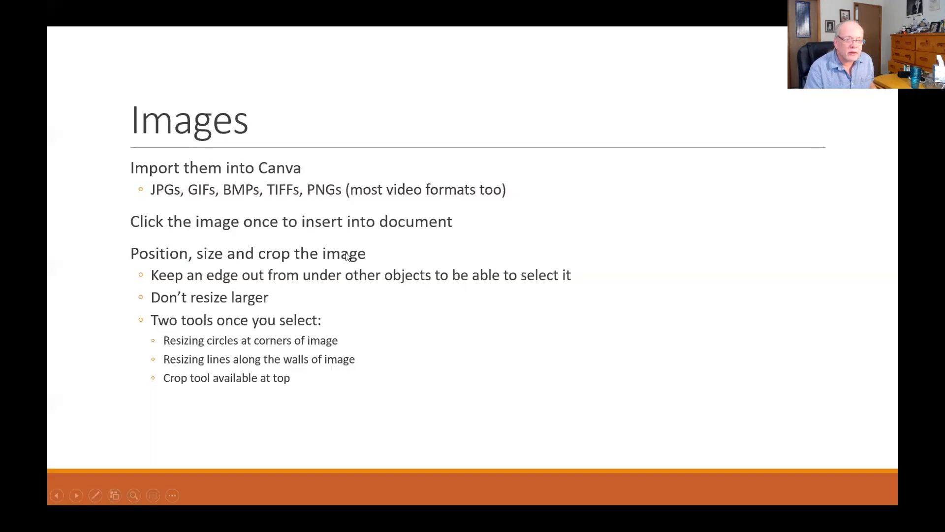
{"action": "left_click", "coordinate": [346, 256]}
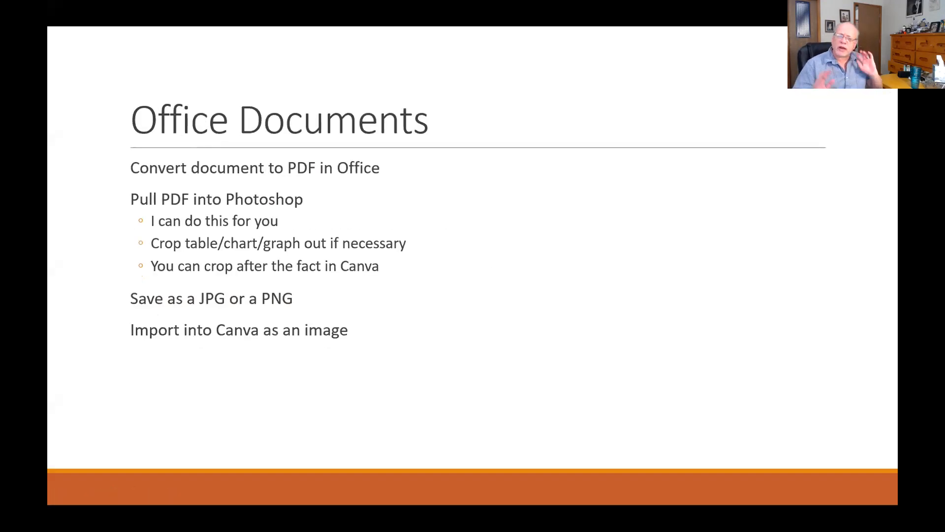